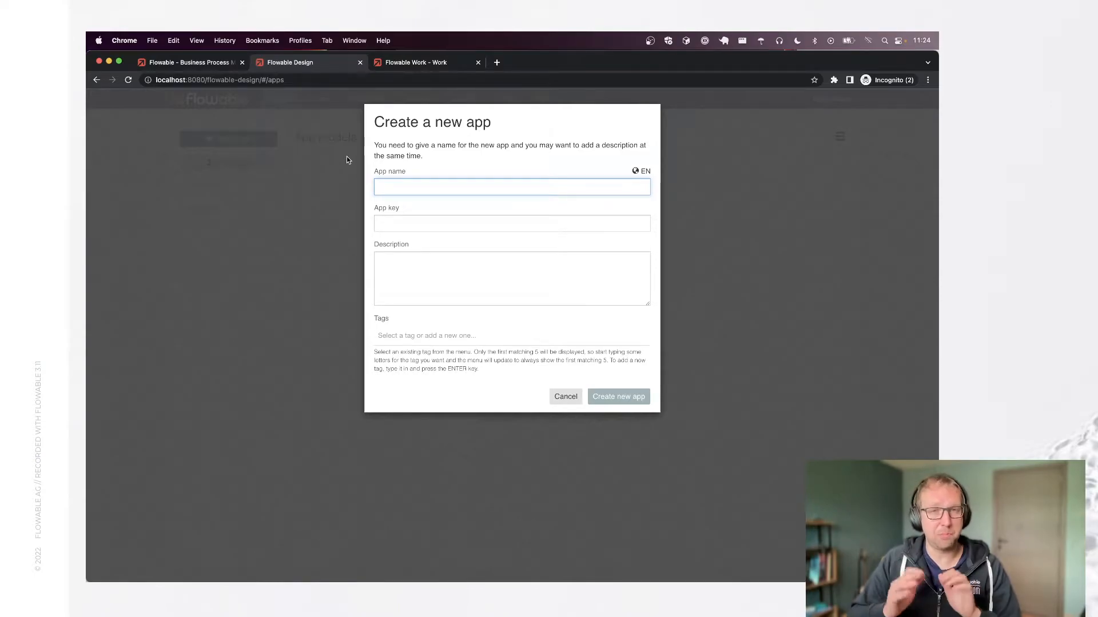
Step: Create a new app named "Demo app" with the suggested app key
text(Demo app)
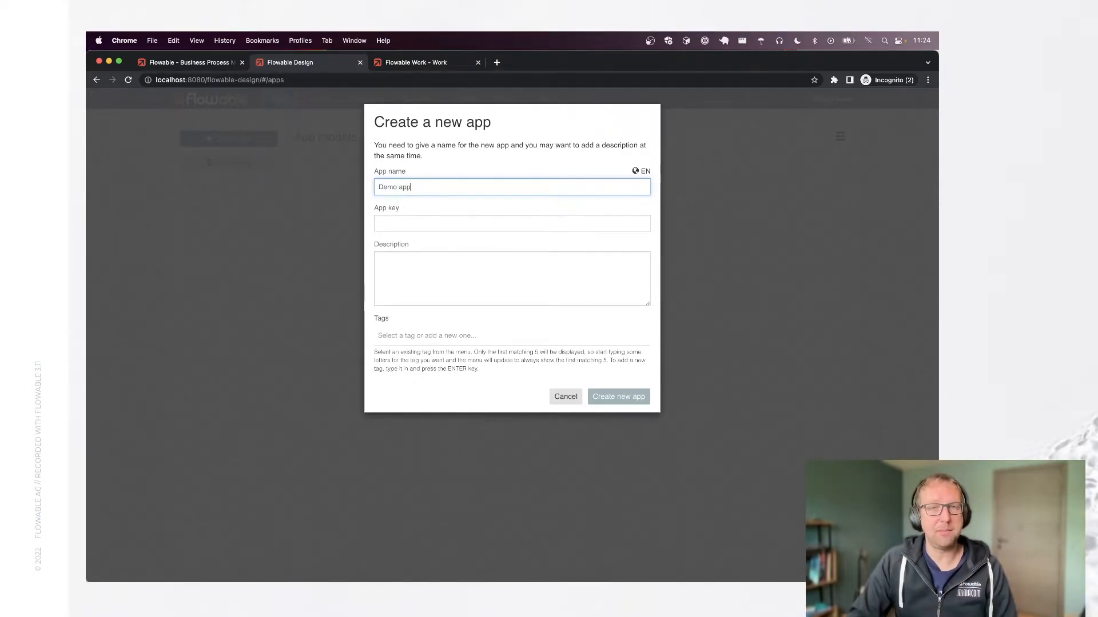
key(Tab)
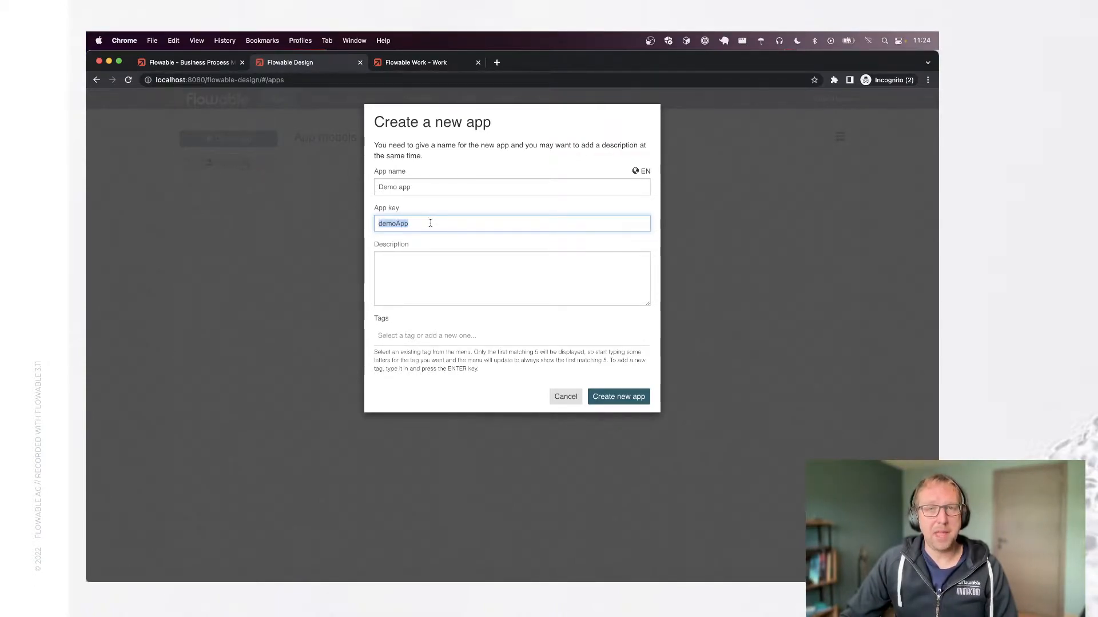
click(611, 397)
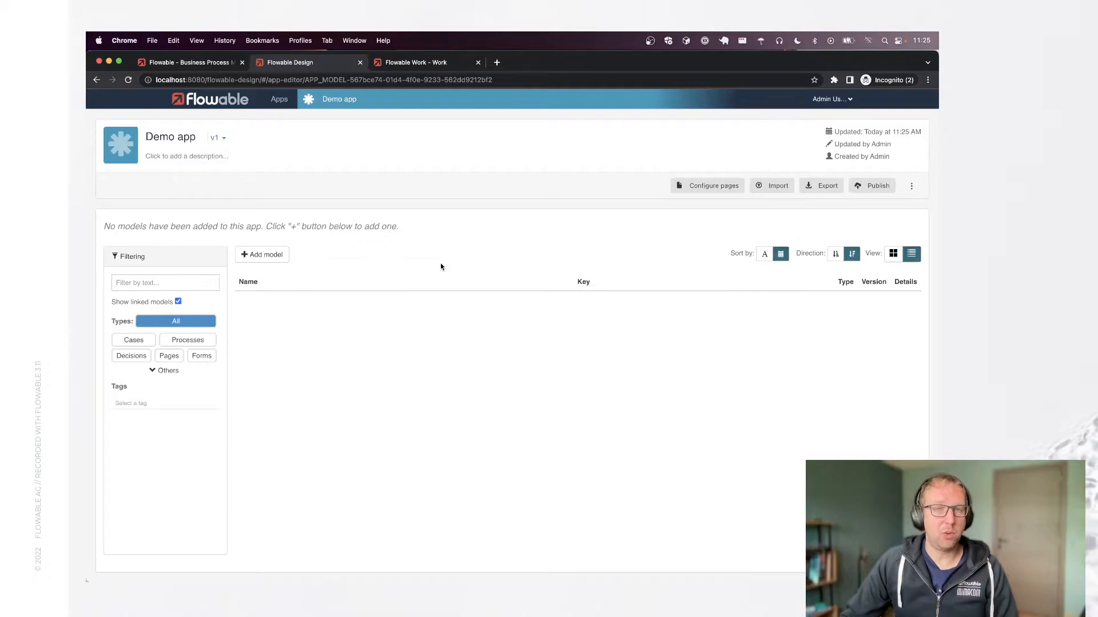
Step: Add a new process model named "Review and approve" to the app, keeping the suggested model key
click(280, 255)
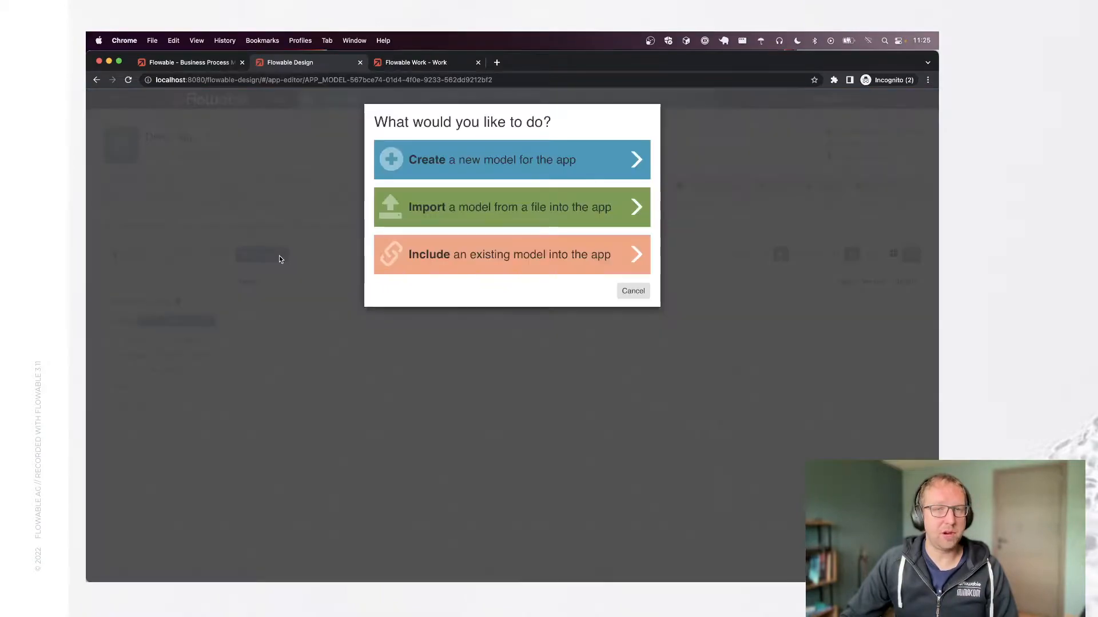
click(508, 168)
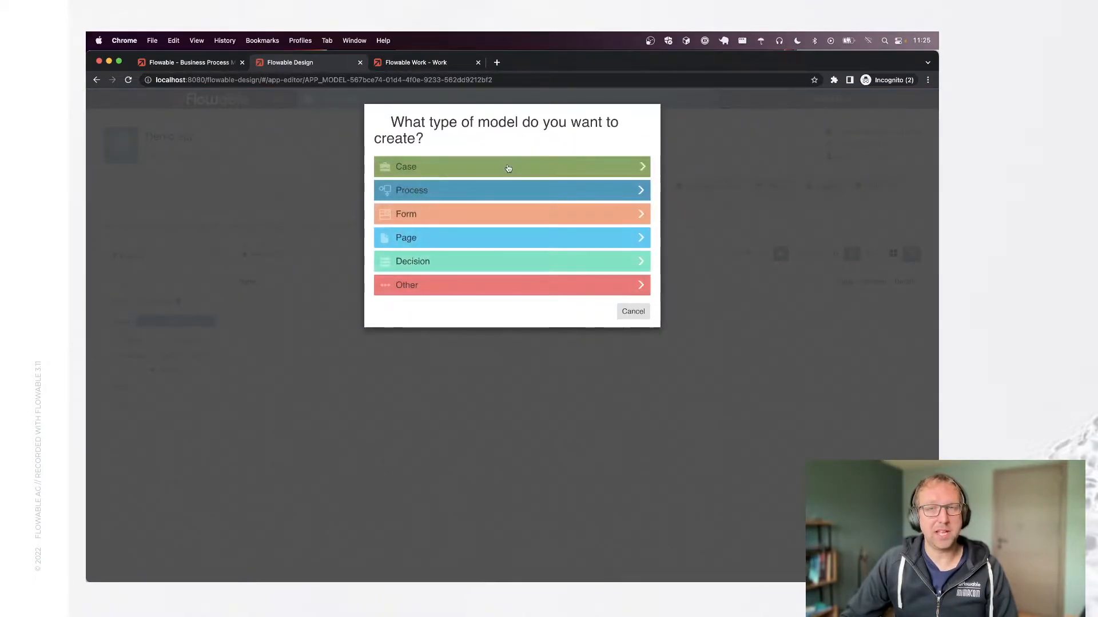
click(473, 190)
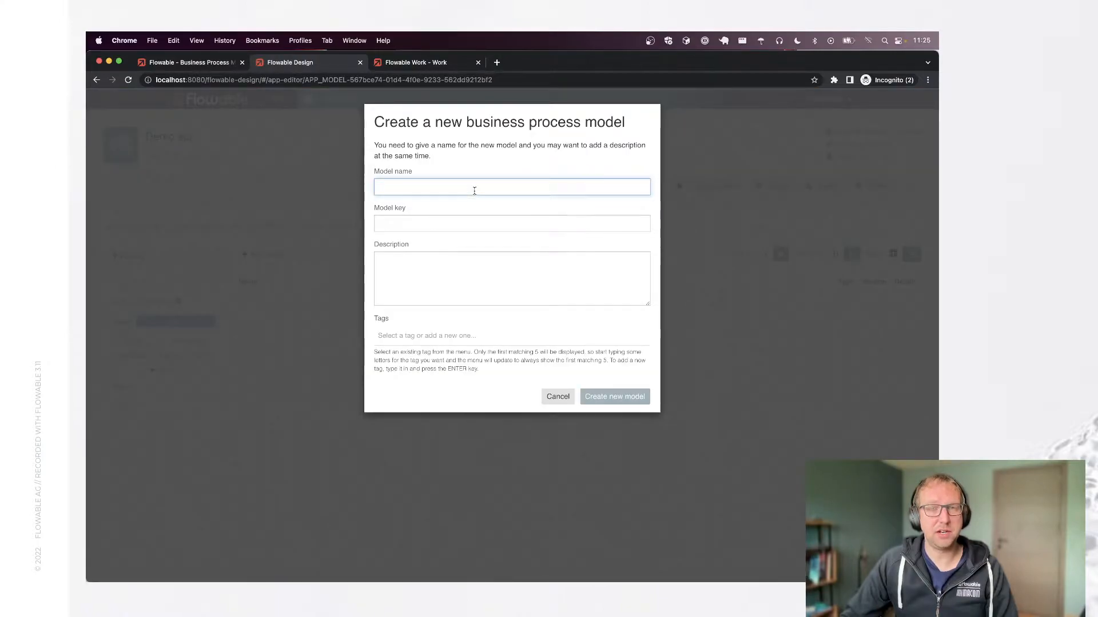
text(Review and approve)
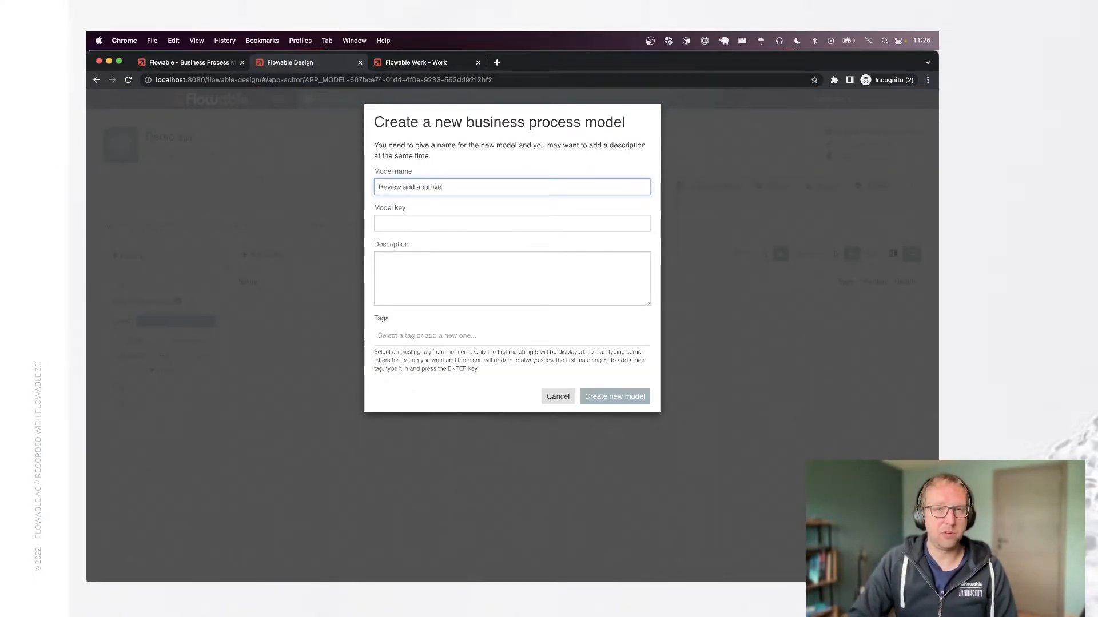
key(Tab)
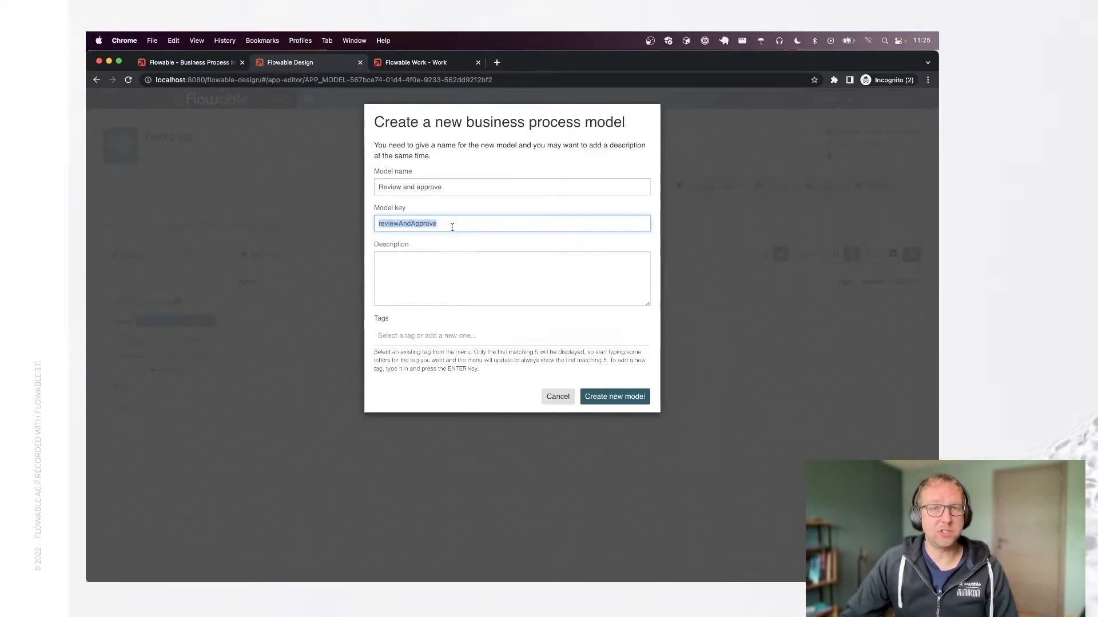
click(599, 396)
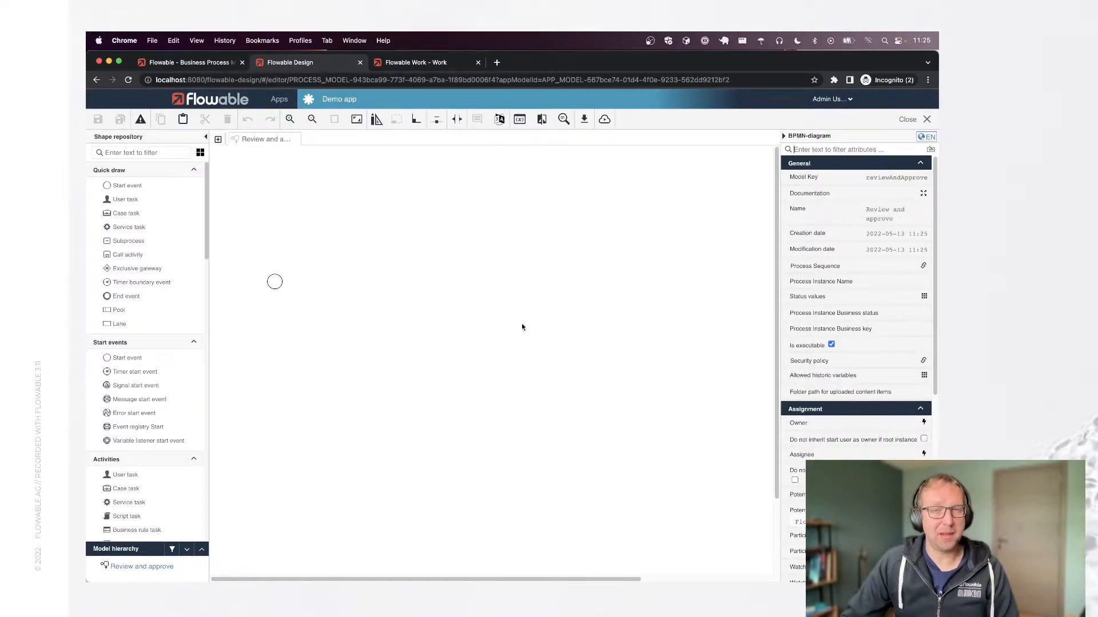
Step: Create a new form named "Start form" as the start form reference of the process's start event
click(276, 286)
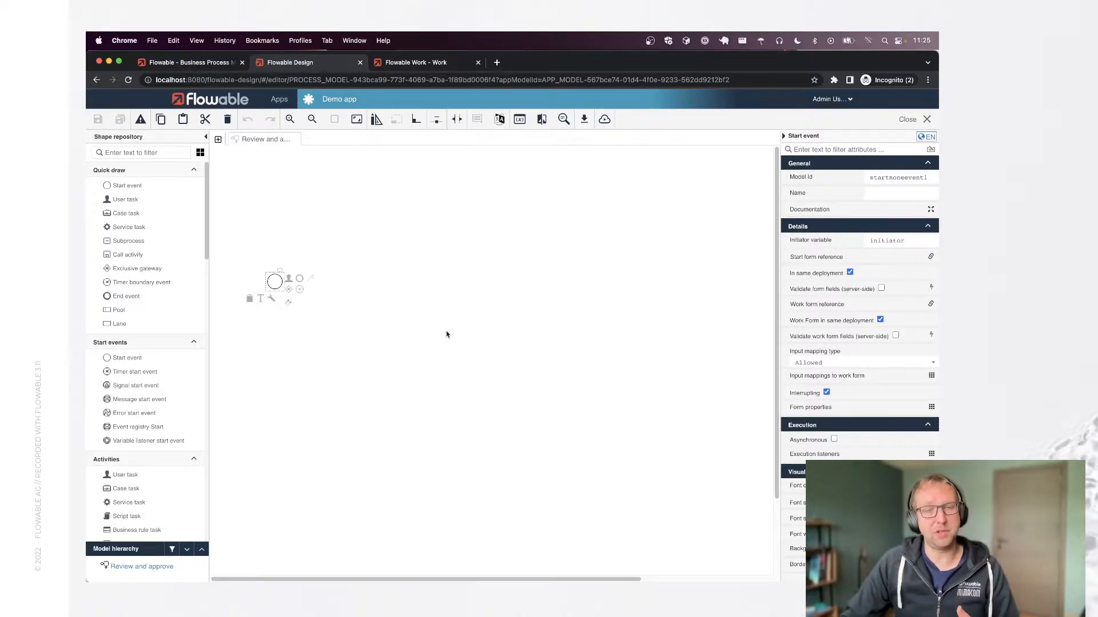
click(835, 258)
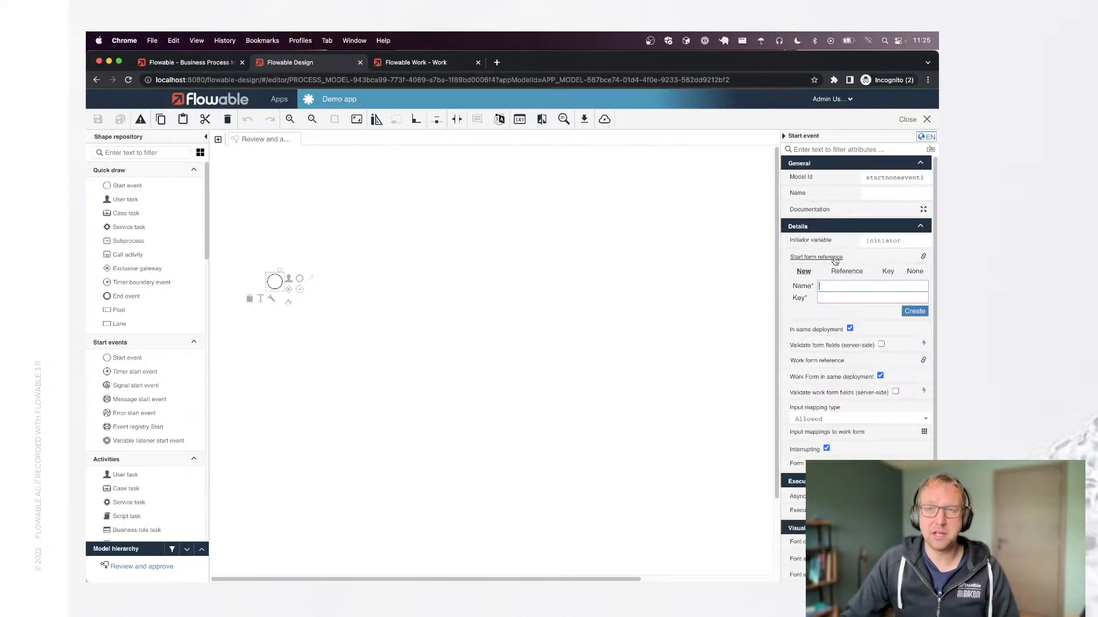
text(S)
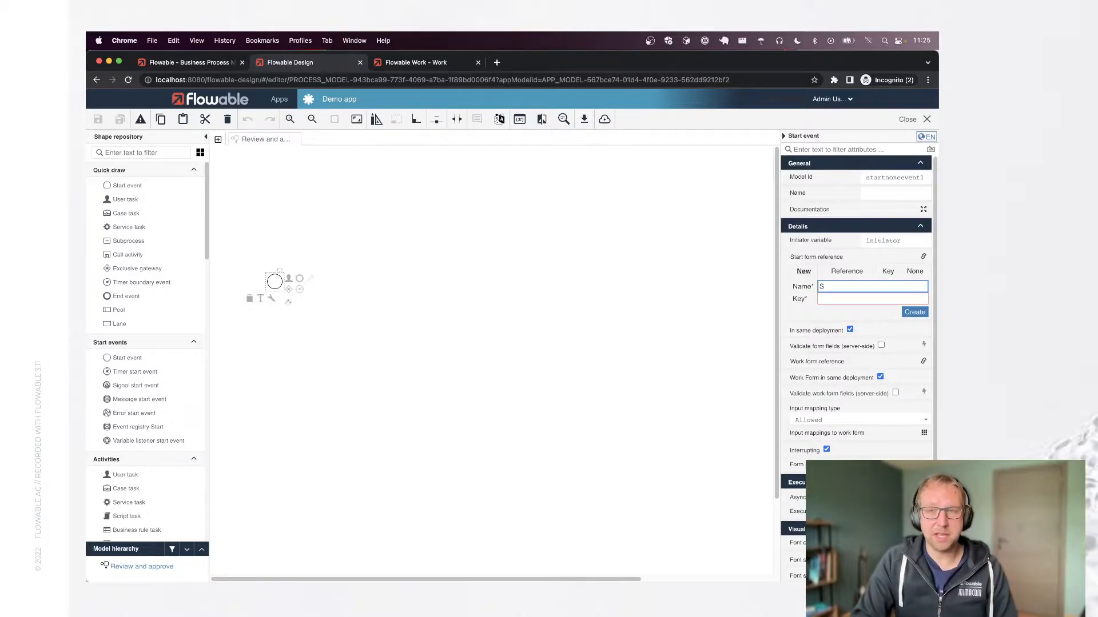
text(tart form)
key(Tab)
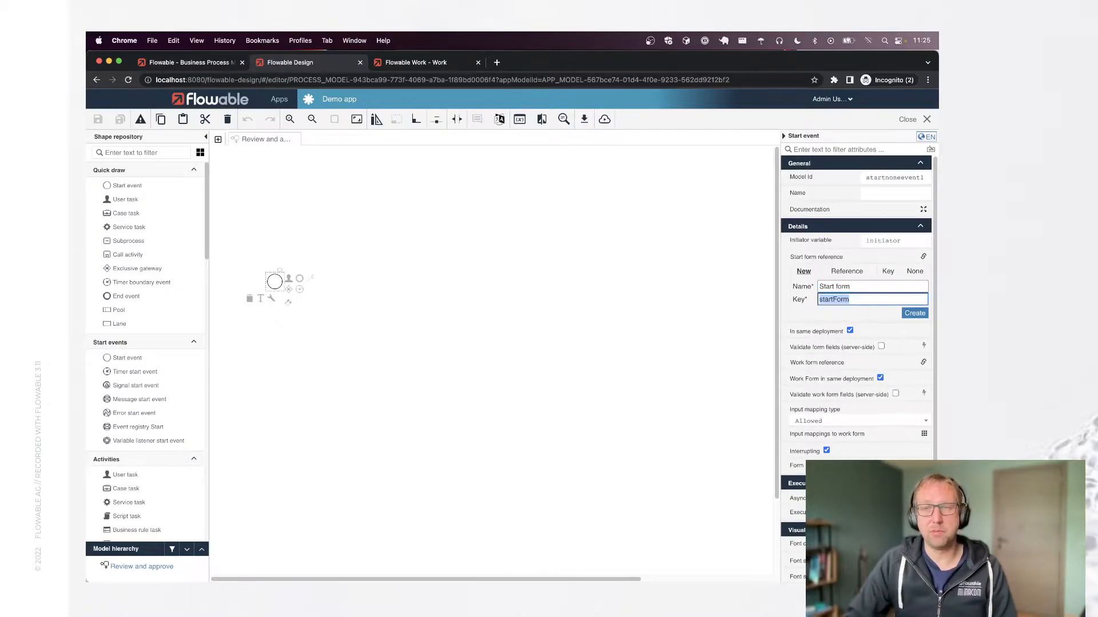
click(917, 316)
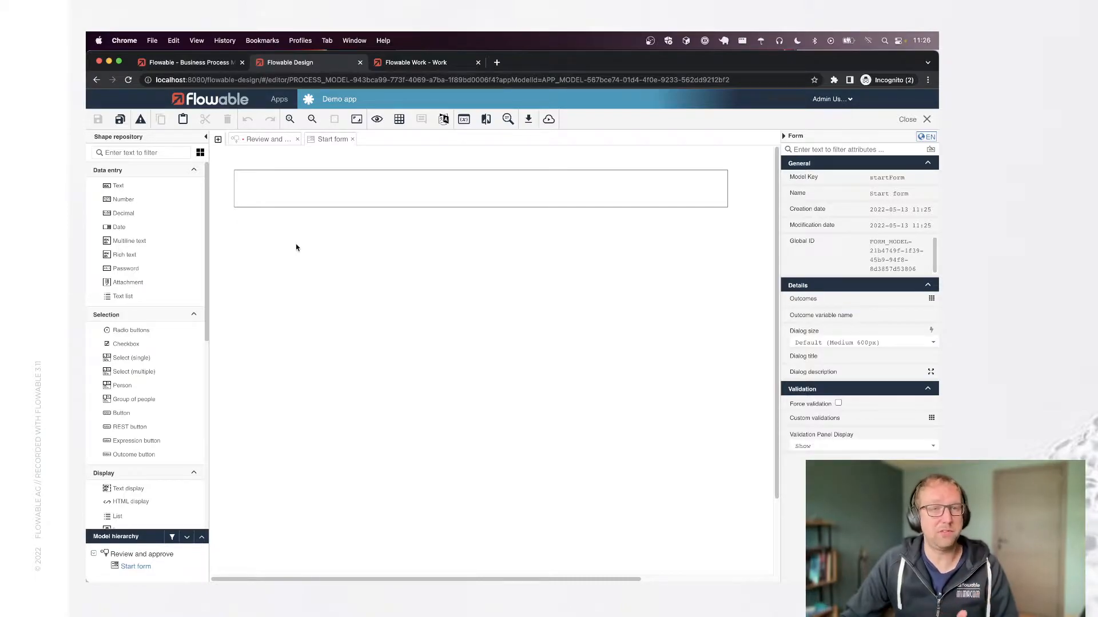
Step: Place an Attachment field in the empty start form and label it "Documents"
drag(151, 284, 353, 193)
text(Documents)
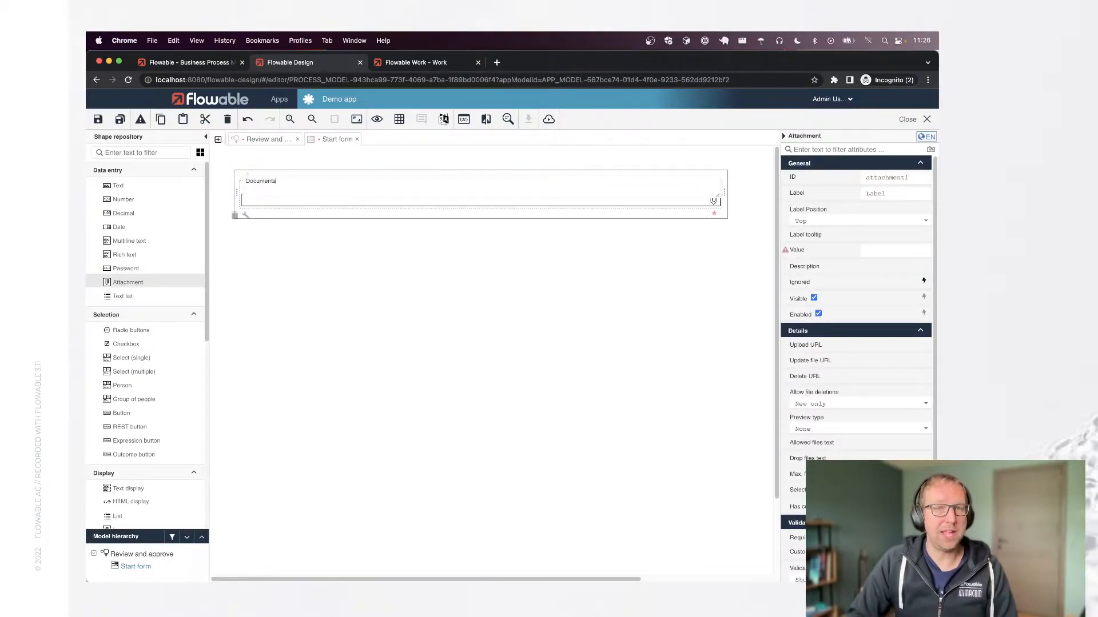
key(Return)
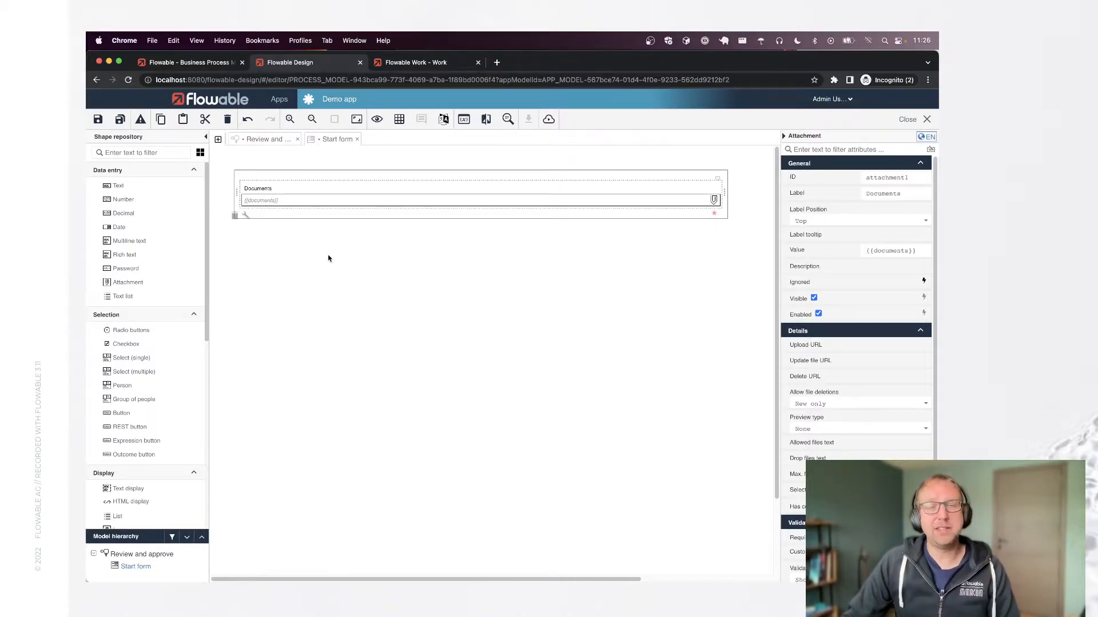
Step: Add a Subform labelled "Reviewers" below the Documents field and allow it to hold multiple elements
click(148, 153)
text(sub)
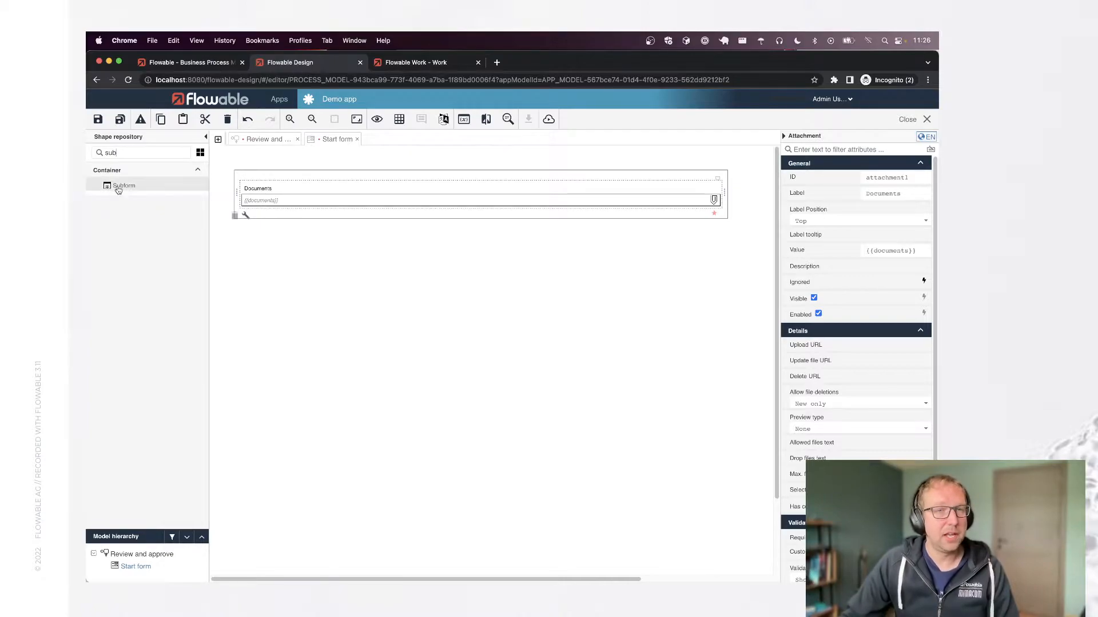
drag(117, 186, 283, 220)
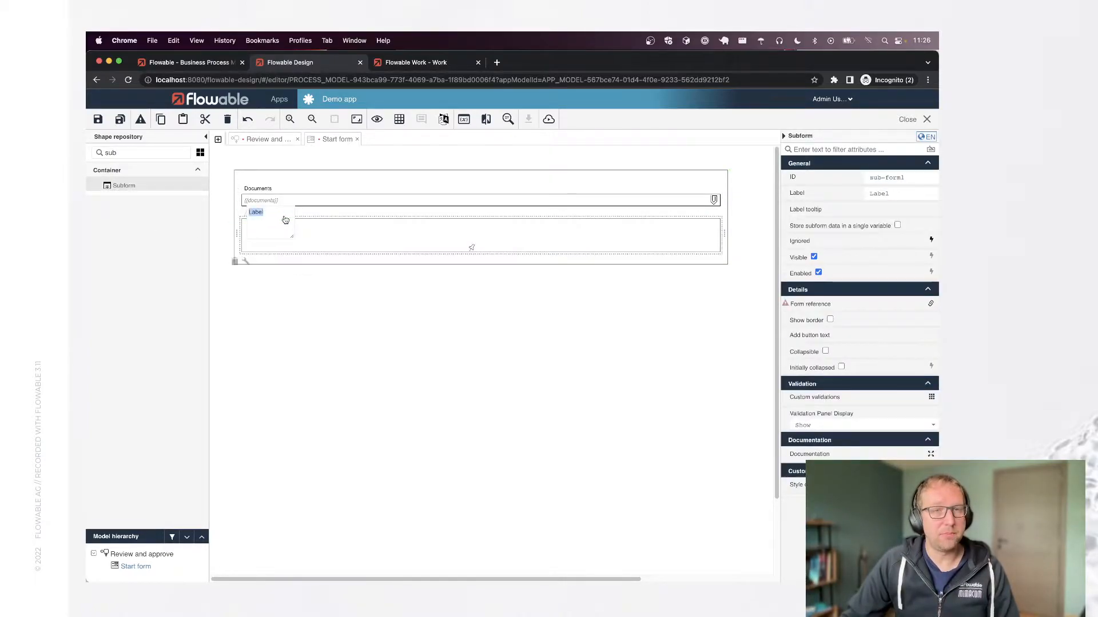
text(Rew)
key(BackSpace)
text(viewers)
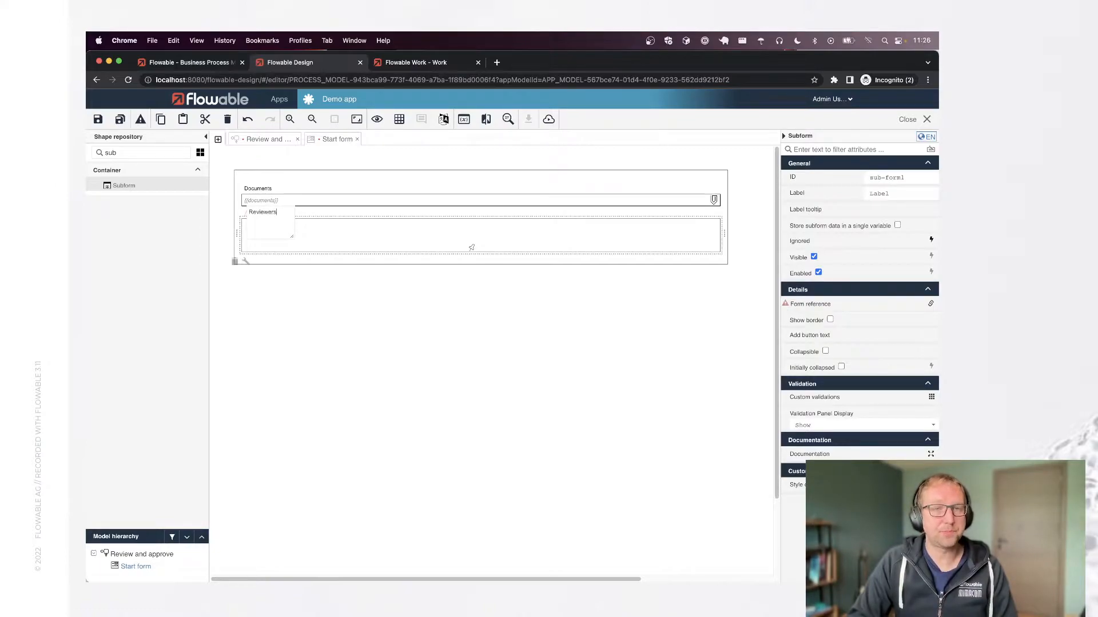
key(Return)
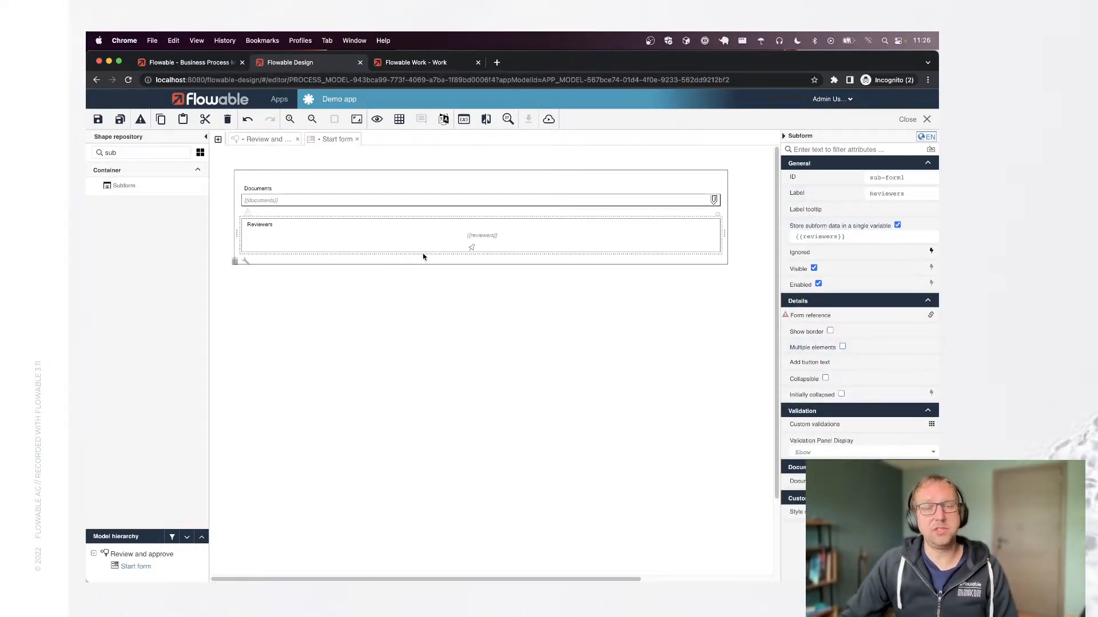
click(843, 348)
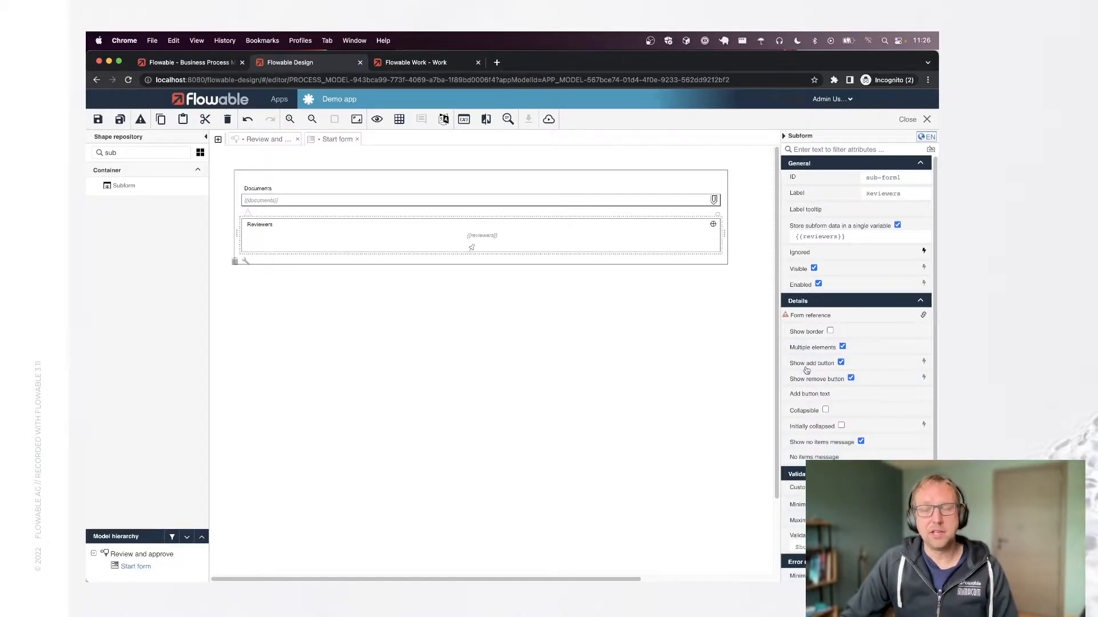
mouse_move(820, 369)
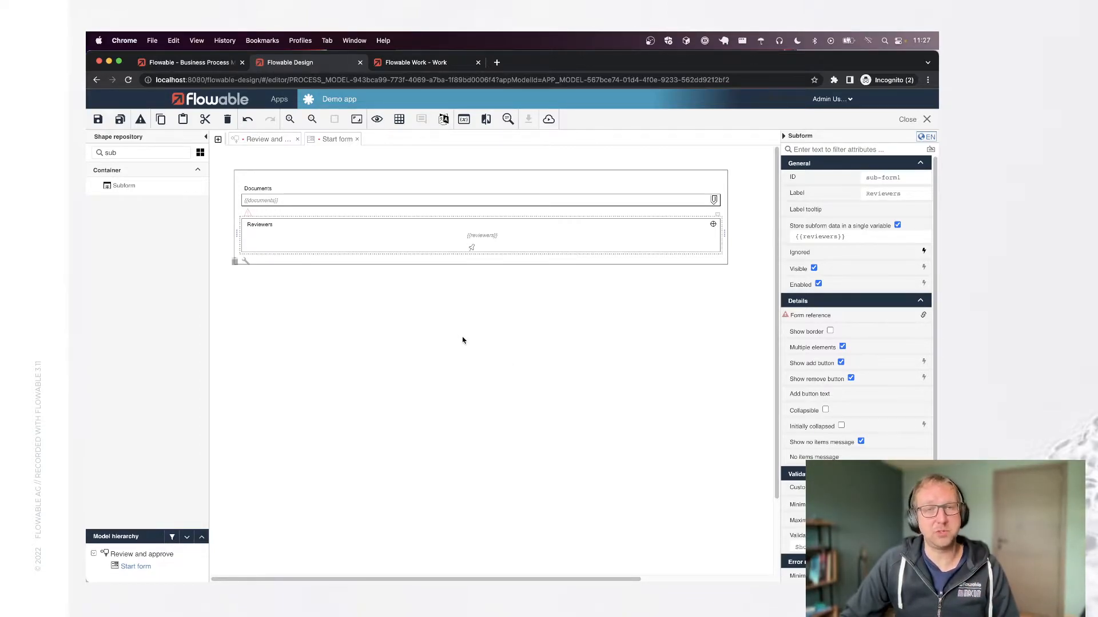
Step: Create a new form named "reviewer form" as the form reference of the Reviewers subform
click(819, 320)
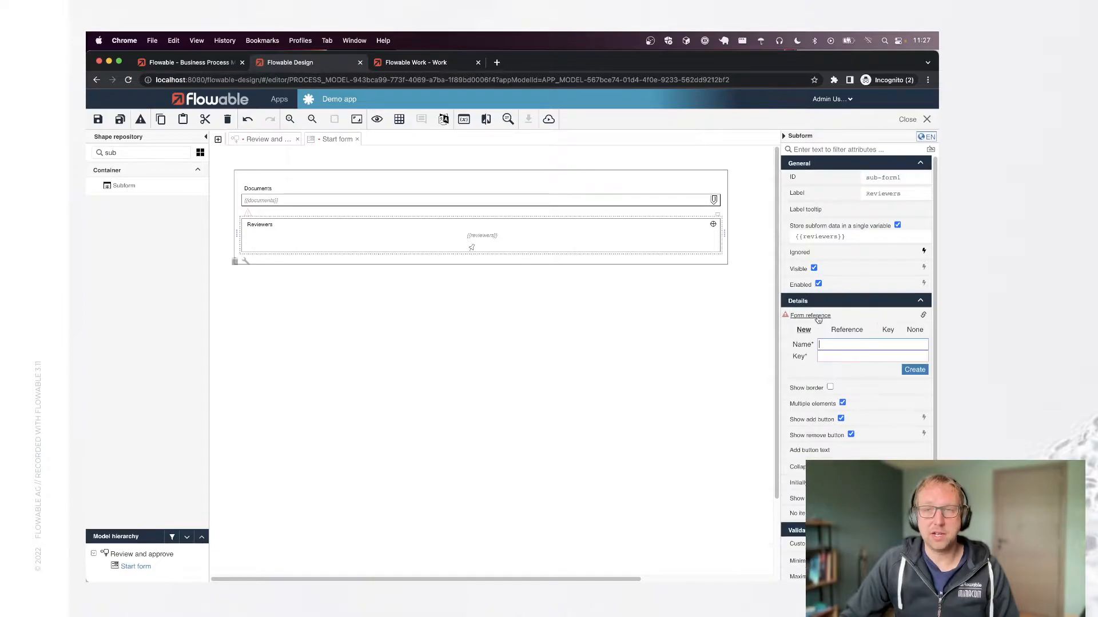
text(review)
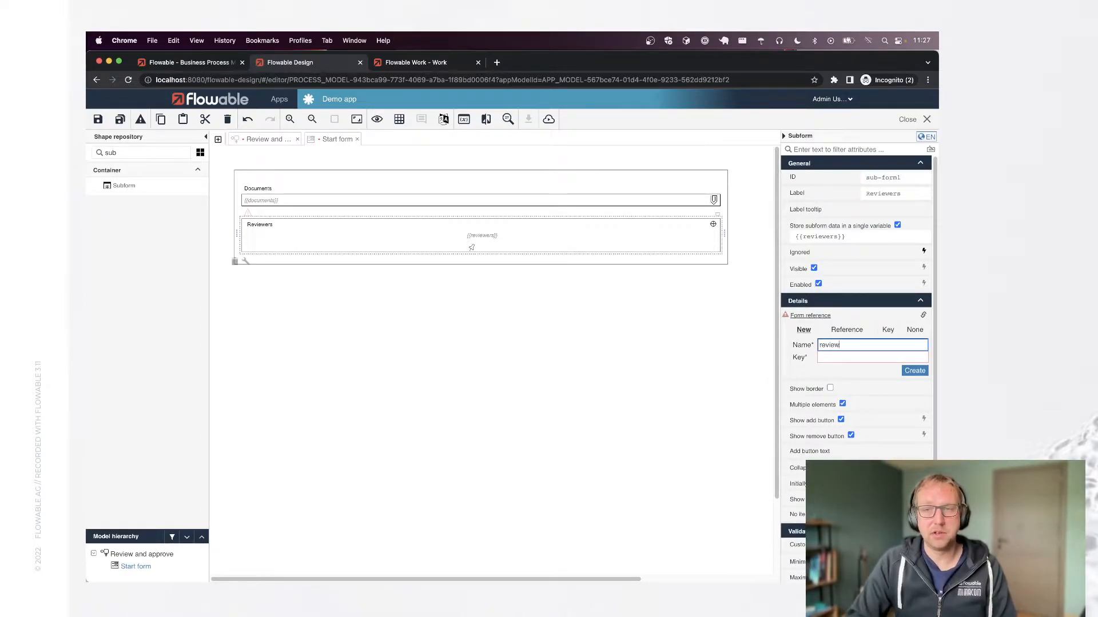
text(er form)
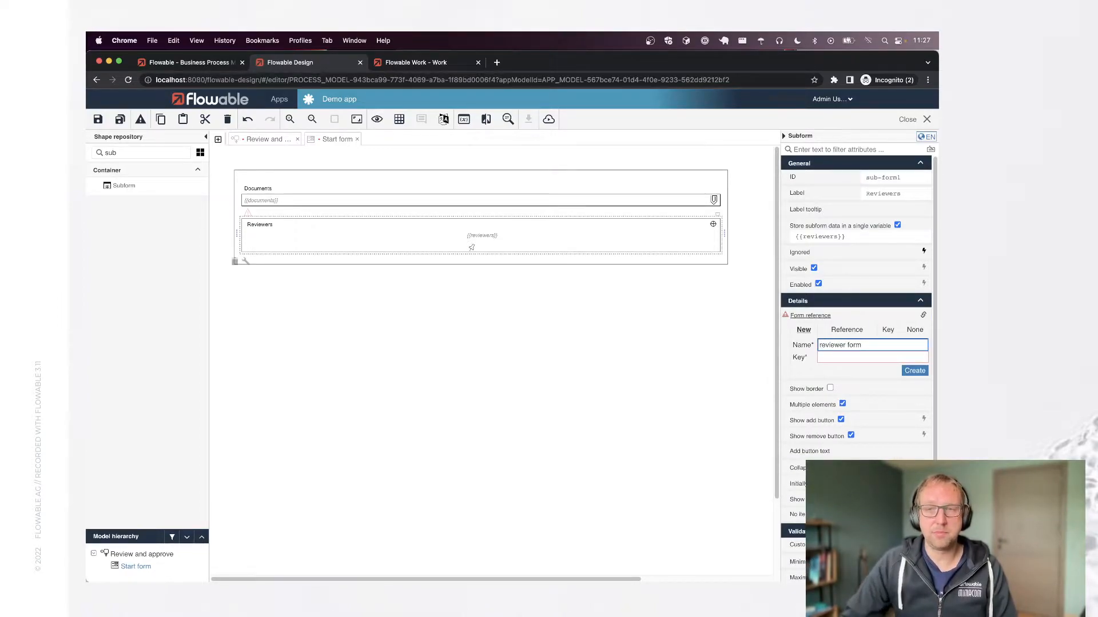
key(Tab)
click(913, 372)
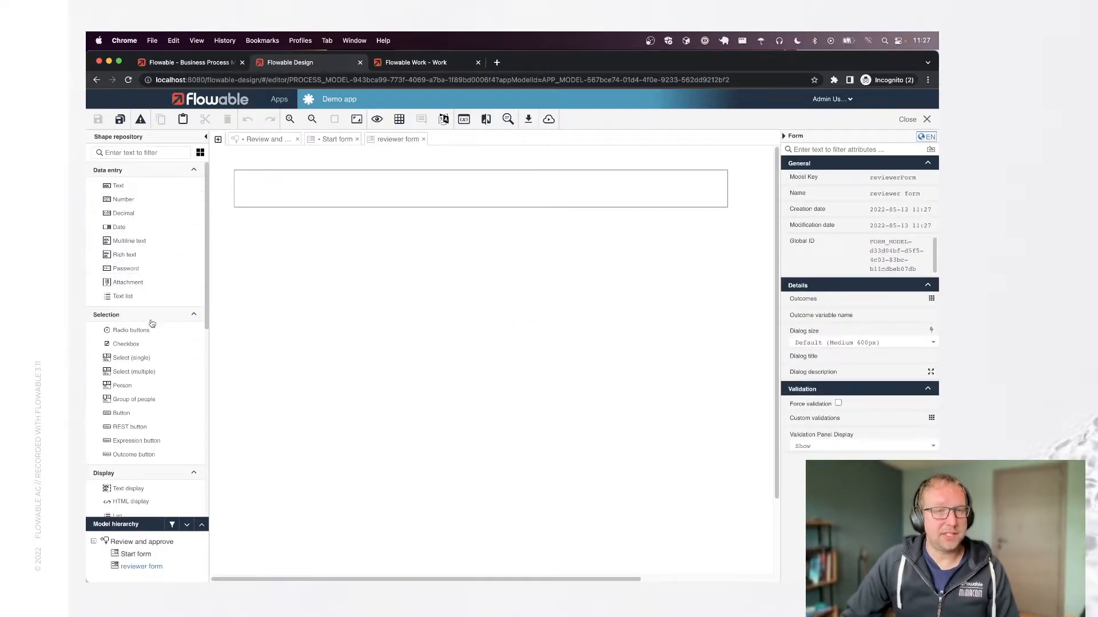
Step: Place a Person selection field in the reviewer form and label it "reviewer"
drag(150, 385, 306, 196)
text(R)
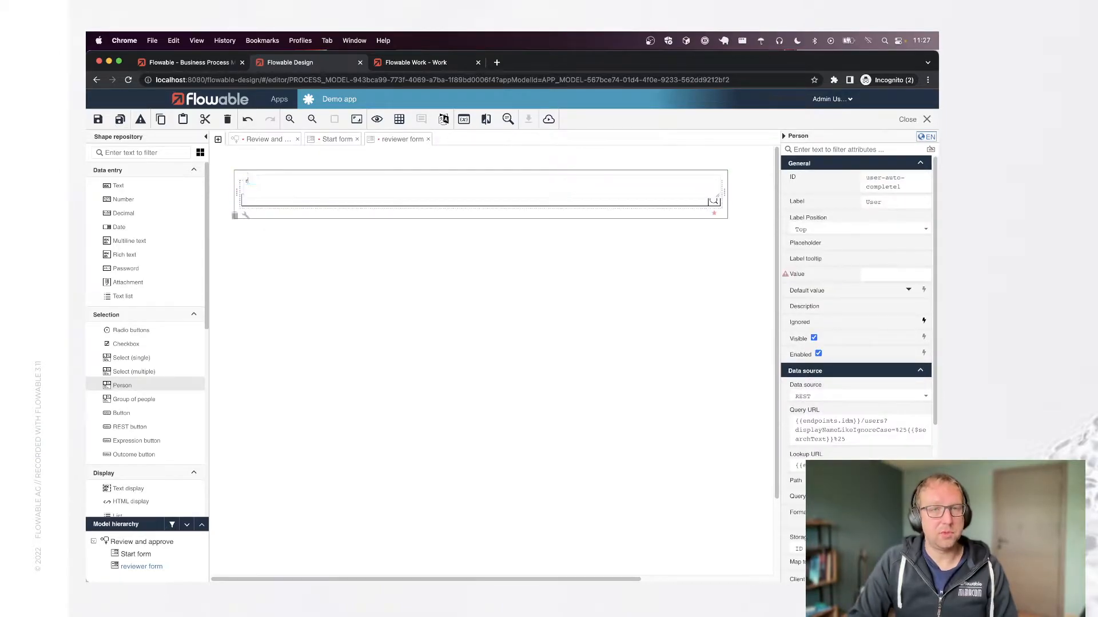
text(eviewer)
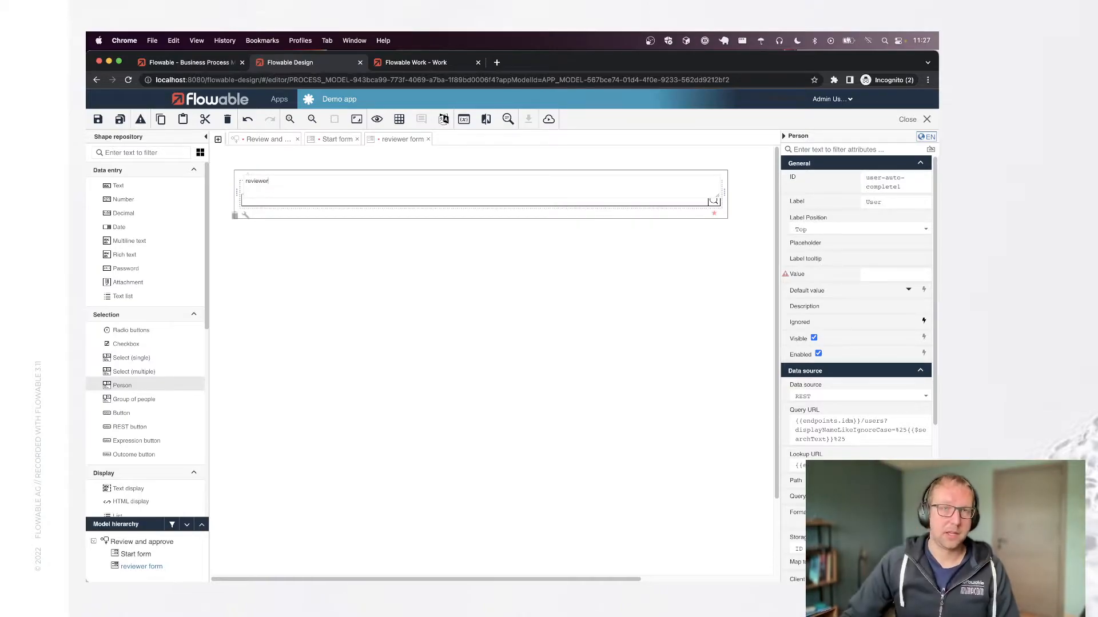
click(367, 264)
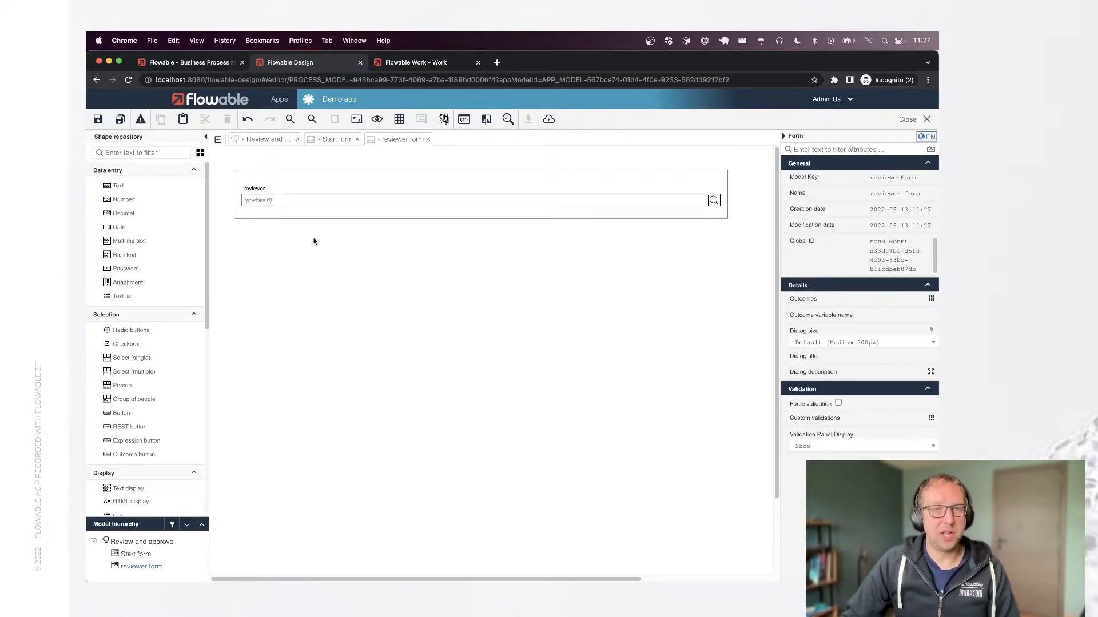
Step: Add a user task beside the start event in the Review and approve process and connect the two with a sequence flow
click(269, 140)
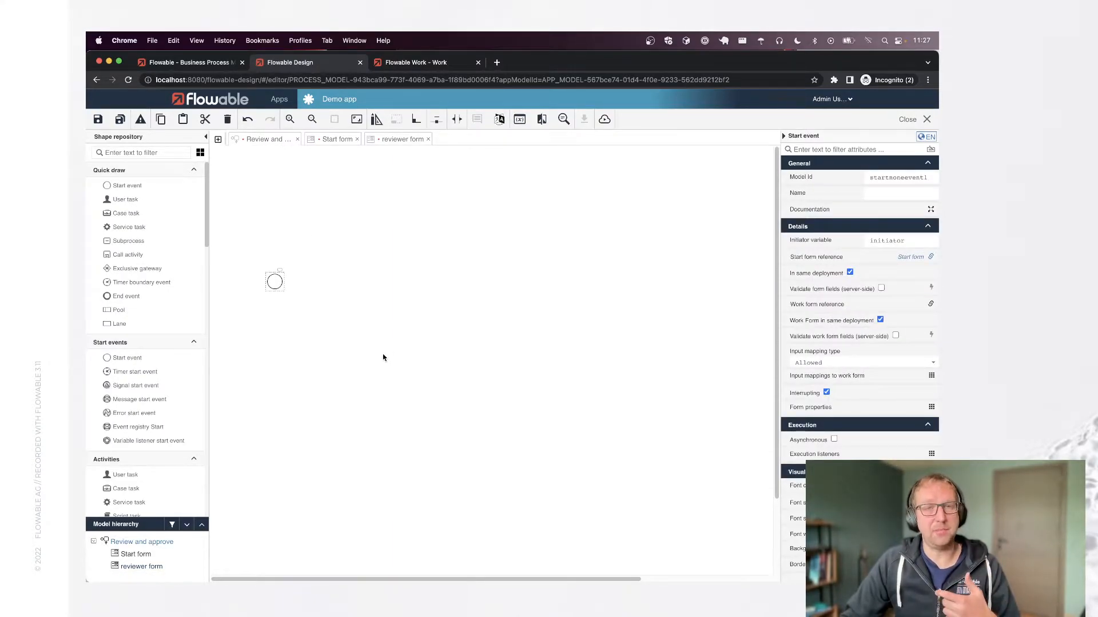
click(115, 151)
text(user)
mouse_move(146, 206)
mouse_down()
mouse_move(375, 264)
mouse_move(381, 288)
mouse_up()
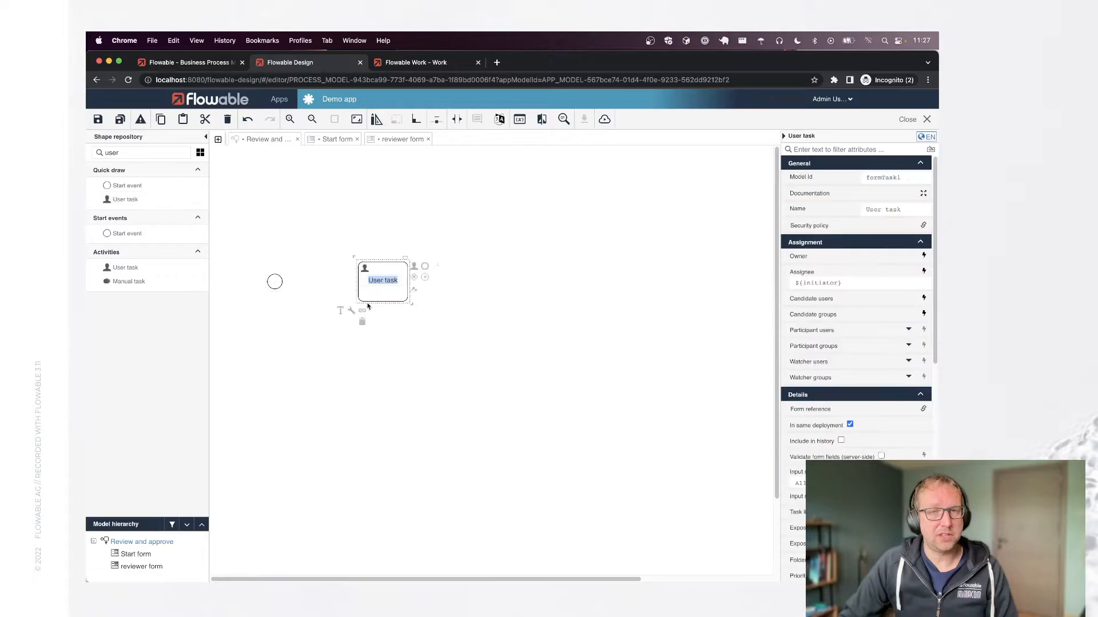
click(275, 281)
drag(289, 301, 372, 290)
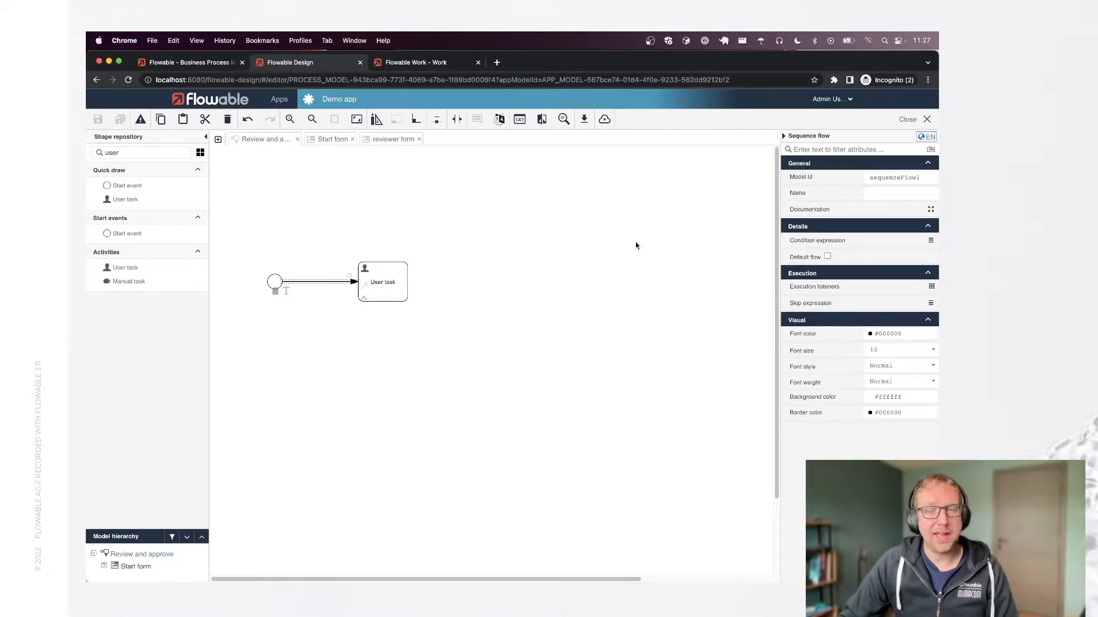
Step: Open the Demo app's publishing dialog and check in Flowable Work which items are available to create
click(605, 119)
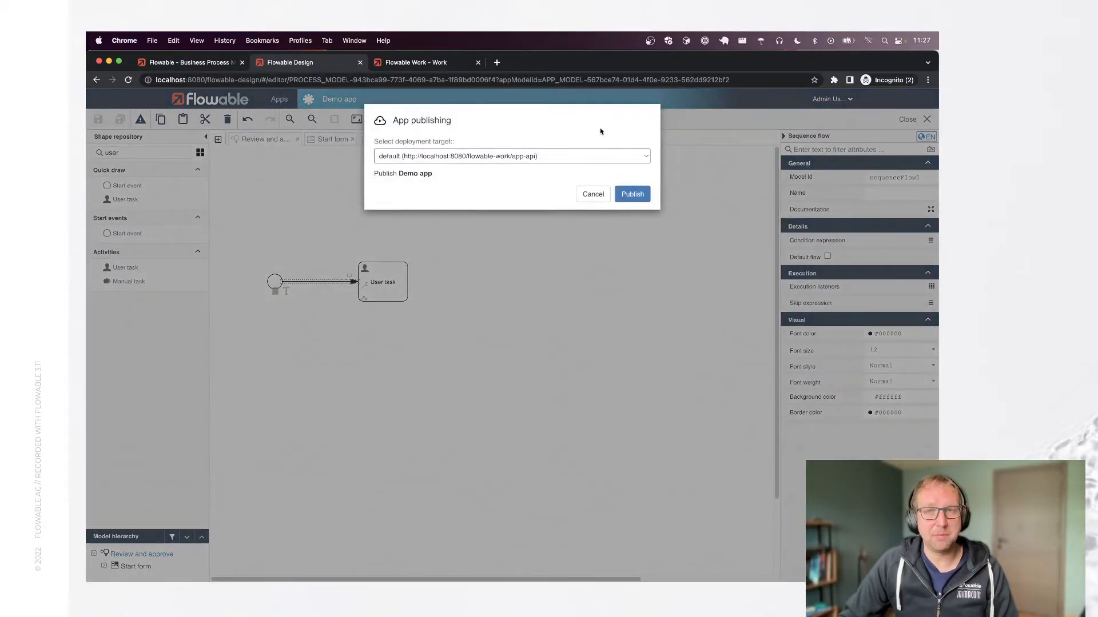
click(592, 193)
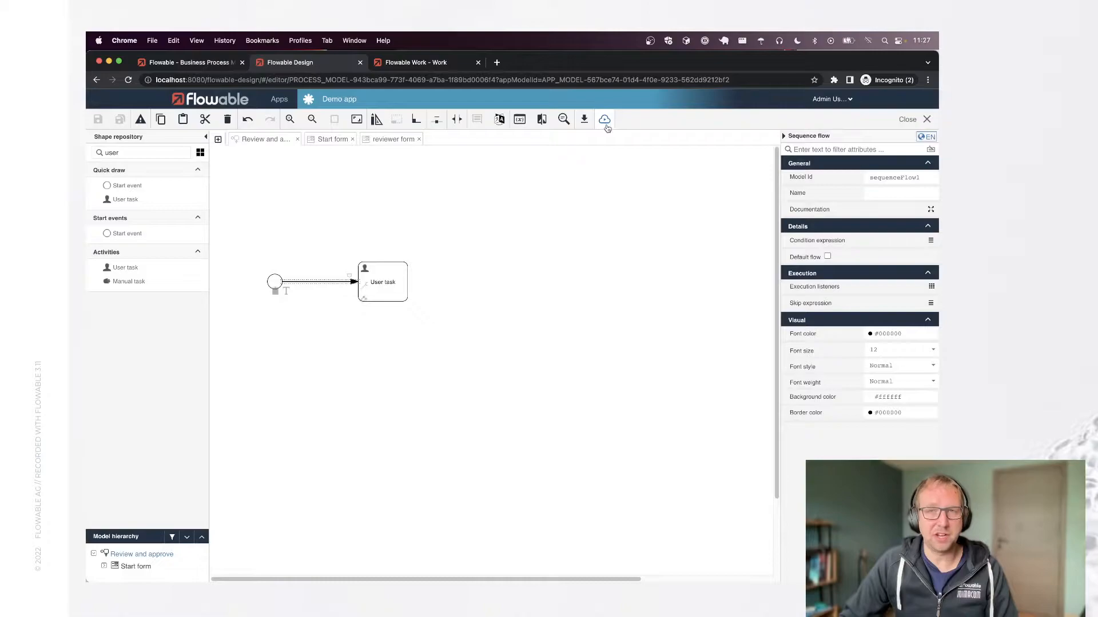
click(605, 121)
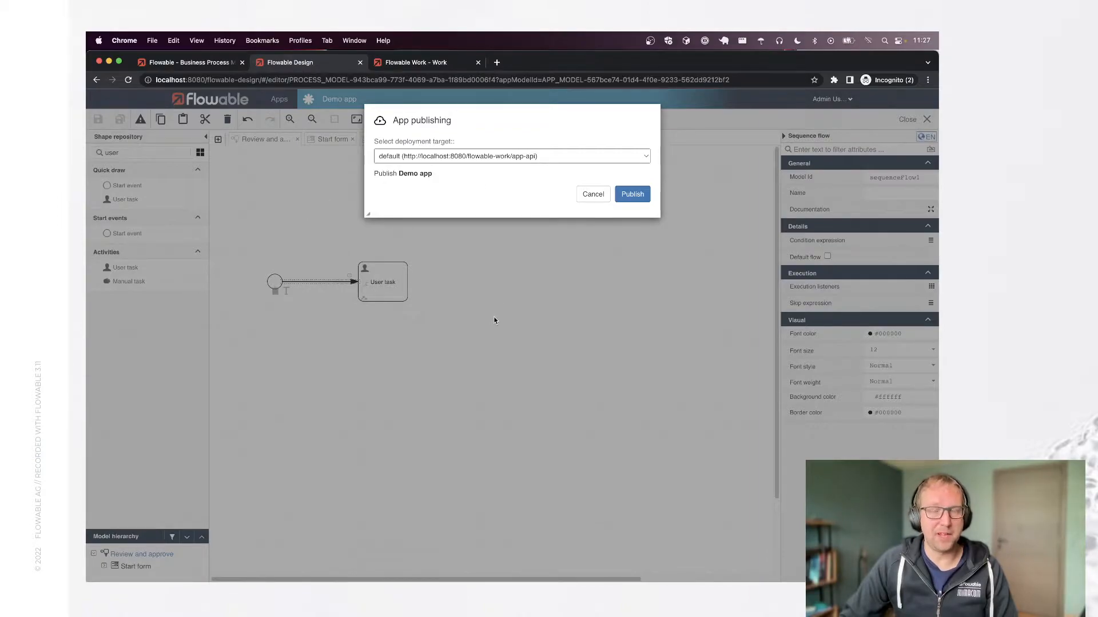
click(433, 64)
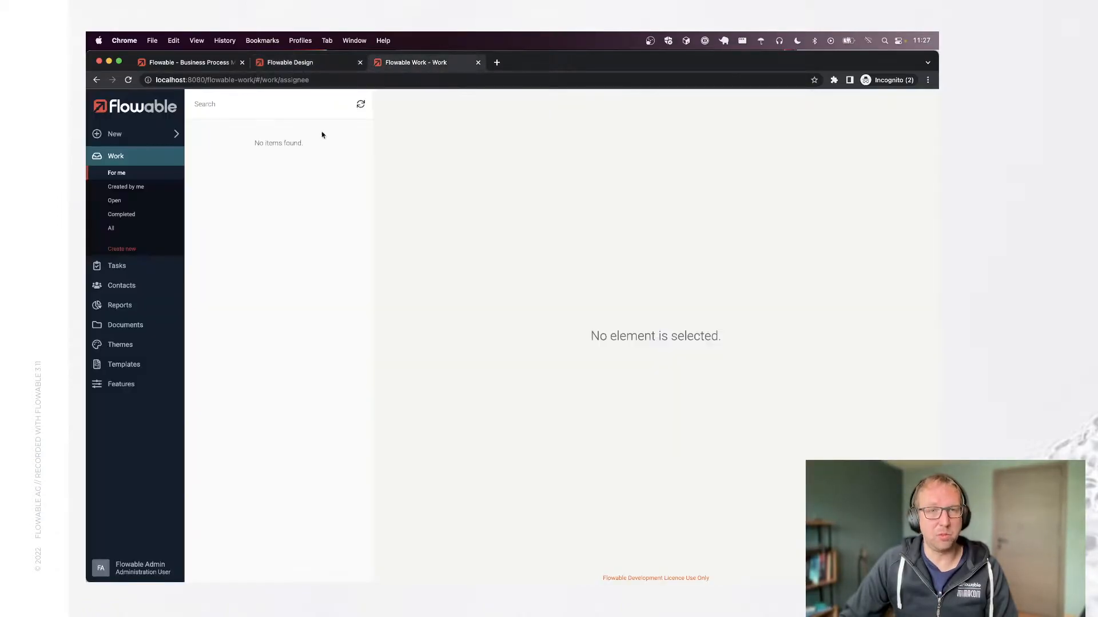
click(130, 254)
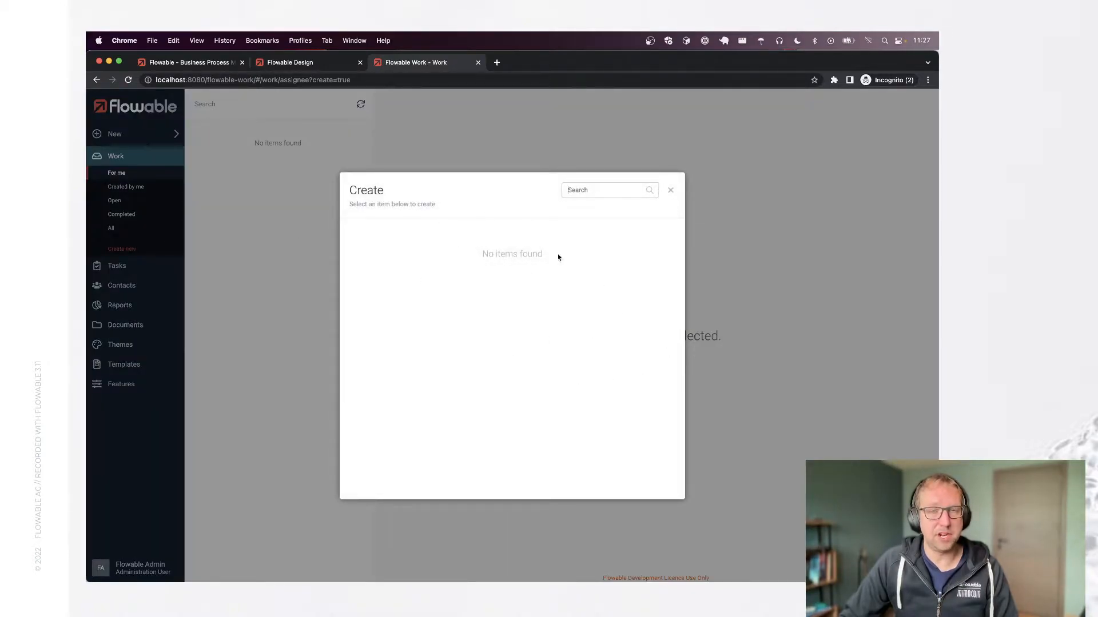
click(670, 191)
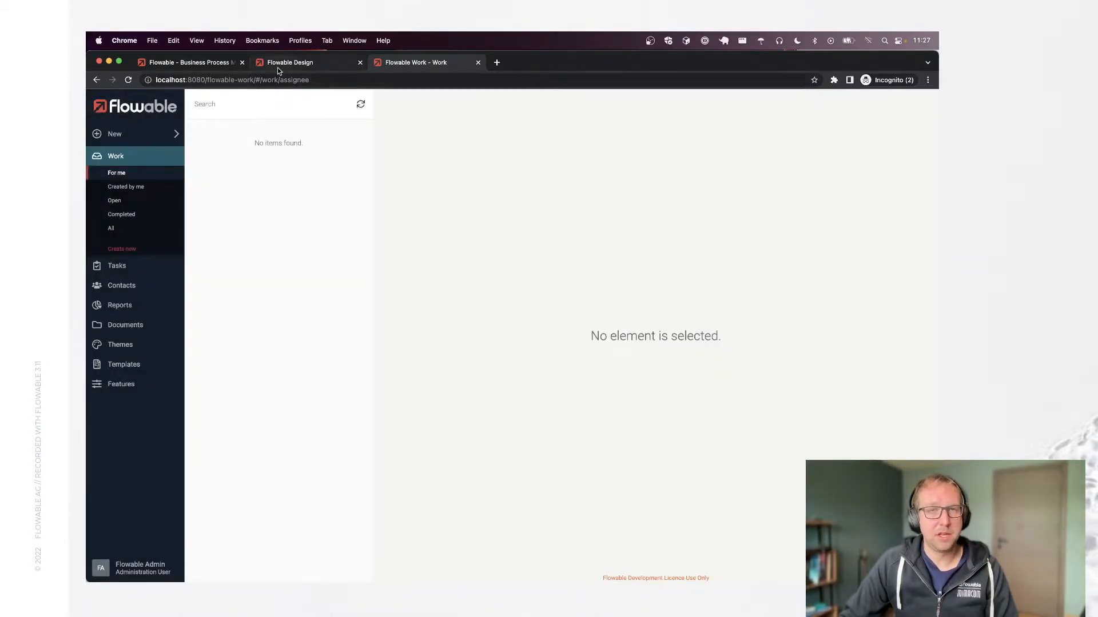
Step: Publish the Demo app from Flowable Design to the default deployment target and switch back to Flowable Work
click(283, 66)
click(640, 197)
click(419, 65)
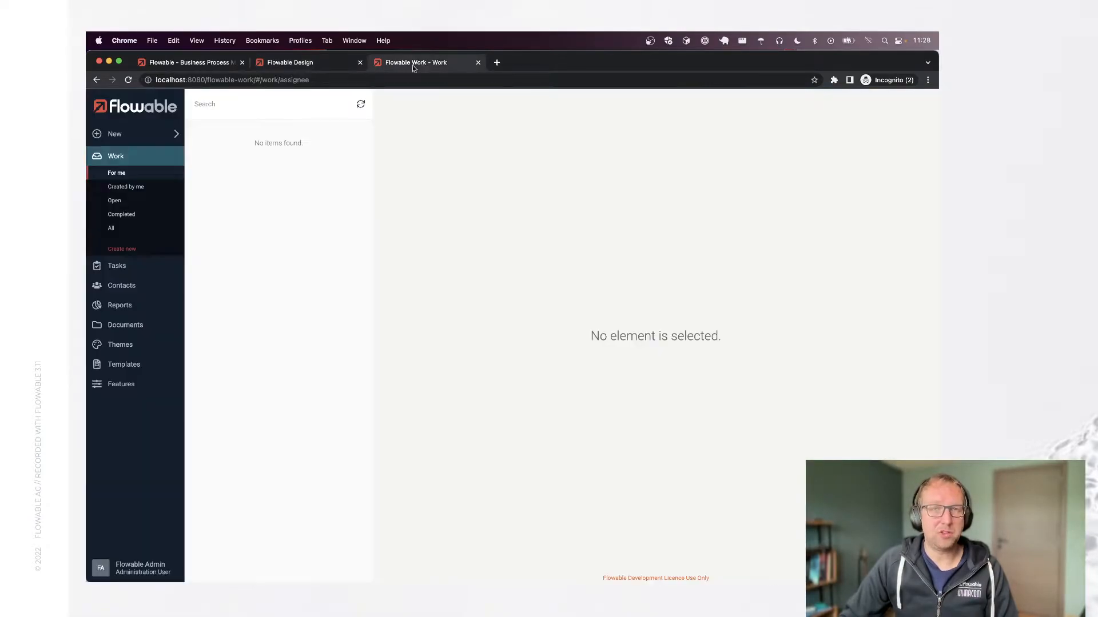
Step: Create a new work item from the published start form and attach the document to review under Documents
click(138, 252)
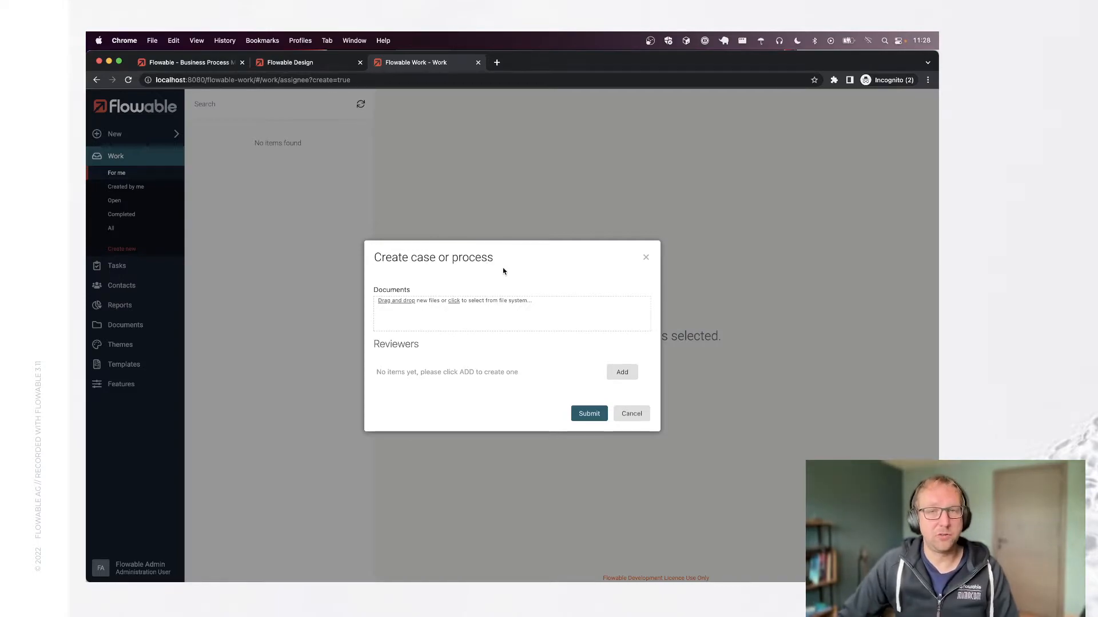
click(397, 306)
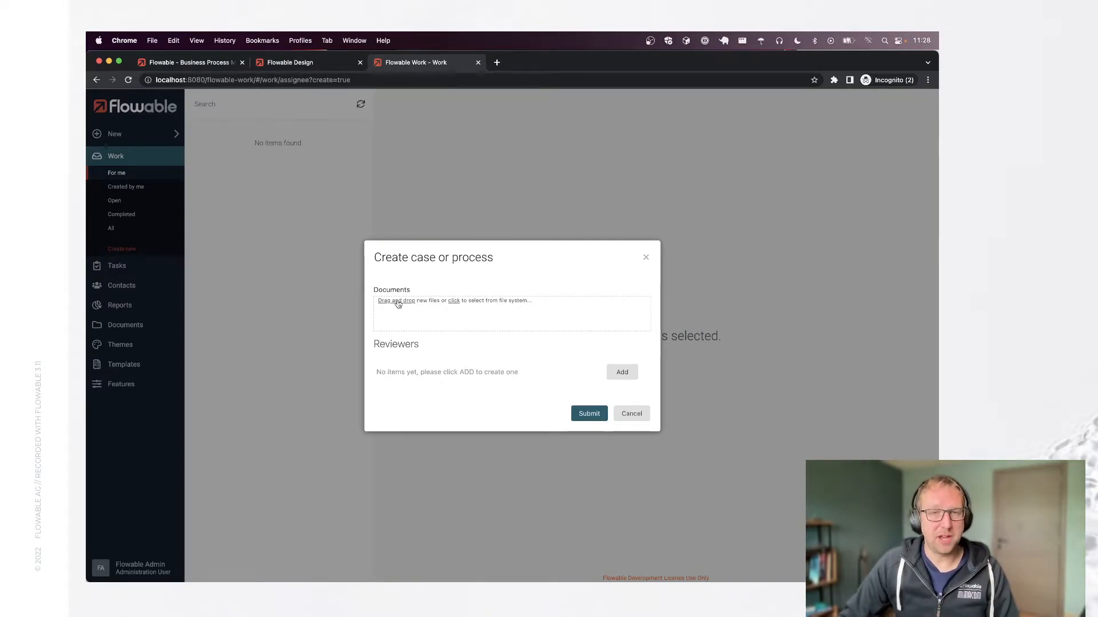
double_click(472, 261)
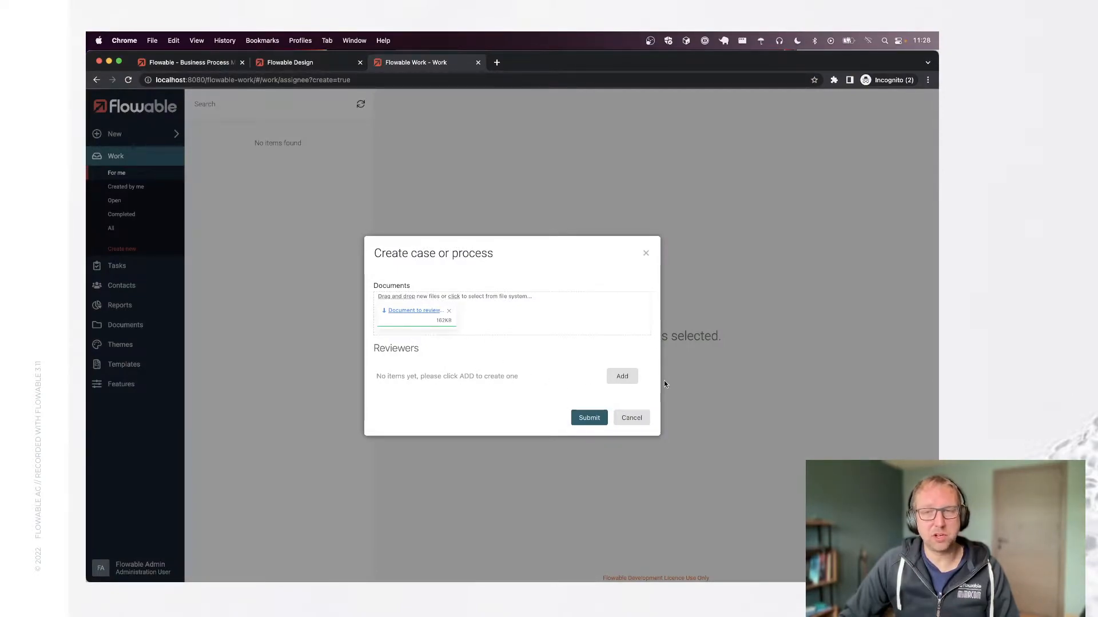
Step: Add two different people under Reviewers and submit the start form
click(622, 377)
click(437, 371)
text(d)
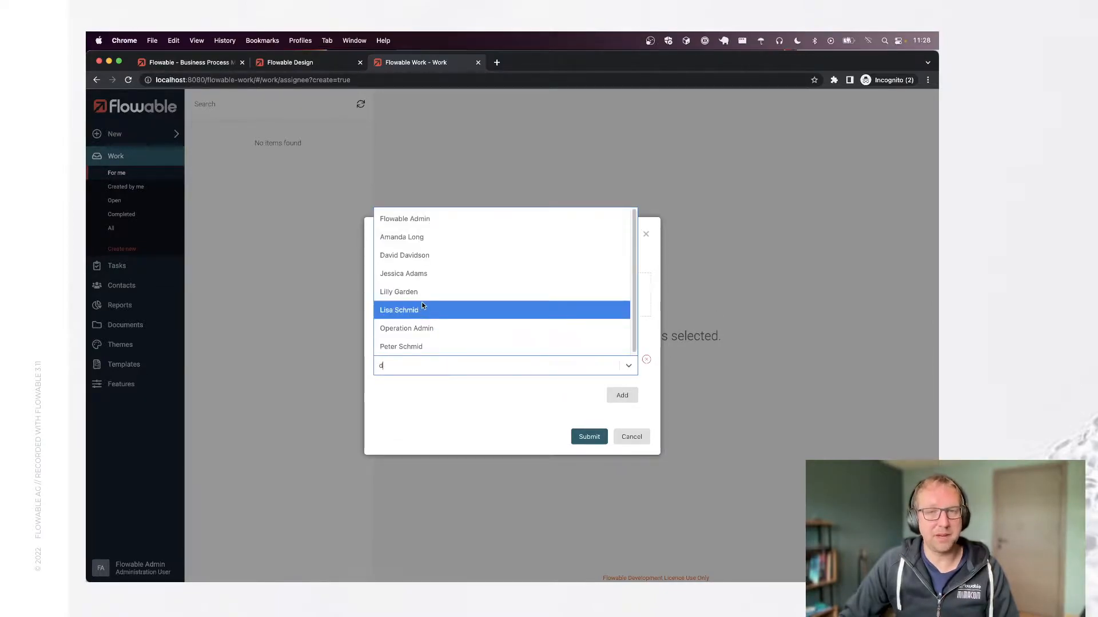
click(435, 309)
click(622, 395)
click(462, 382)
text(f)
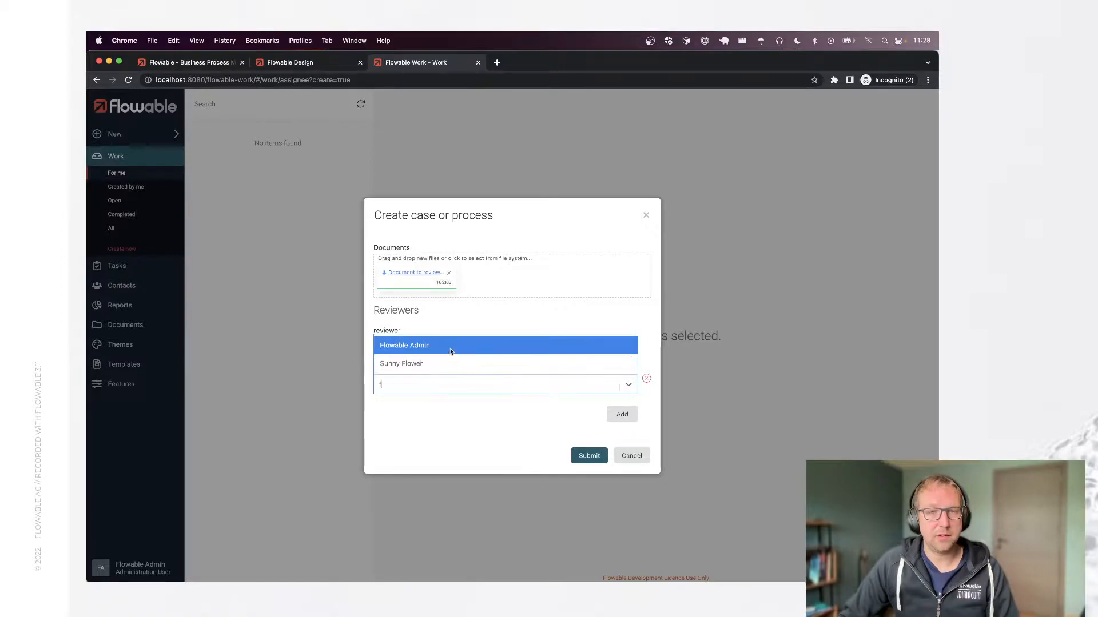
click(453, 361)
click(590, 457)
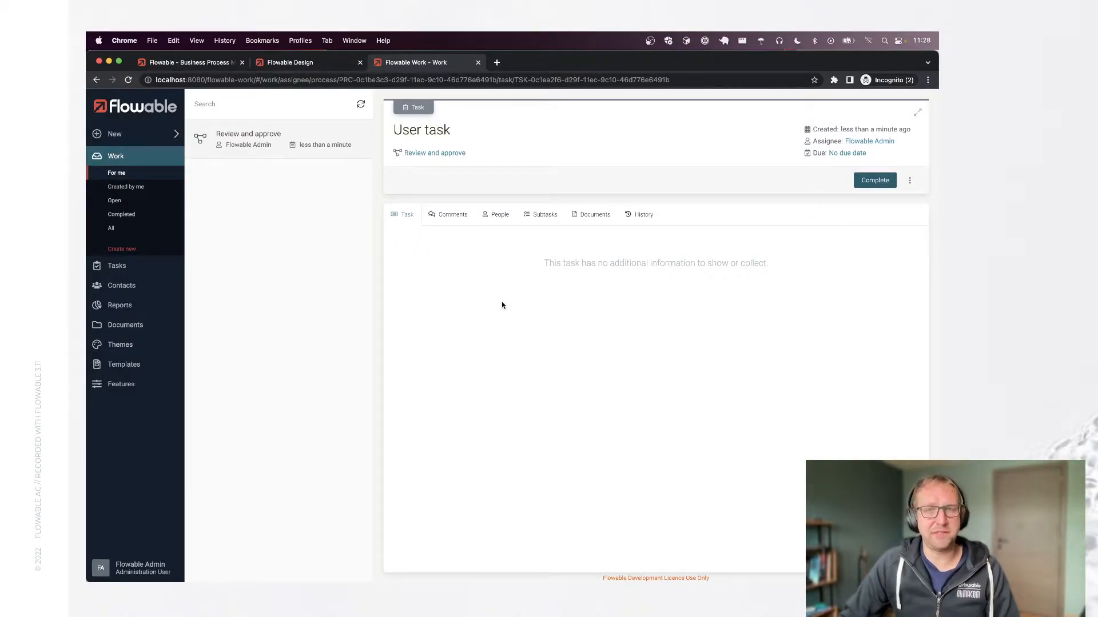
Step: Examine the process variables in Flowable Inspect, including the JSON content of the reviewers variable, and close the inspector
click(146, 568)
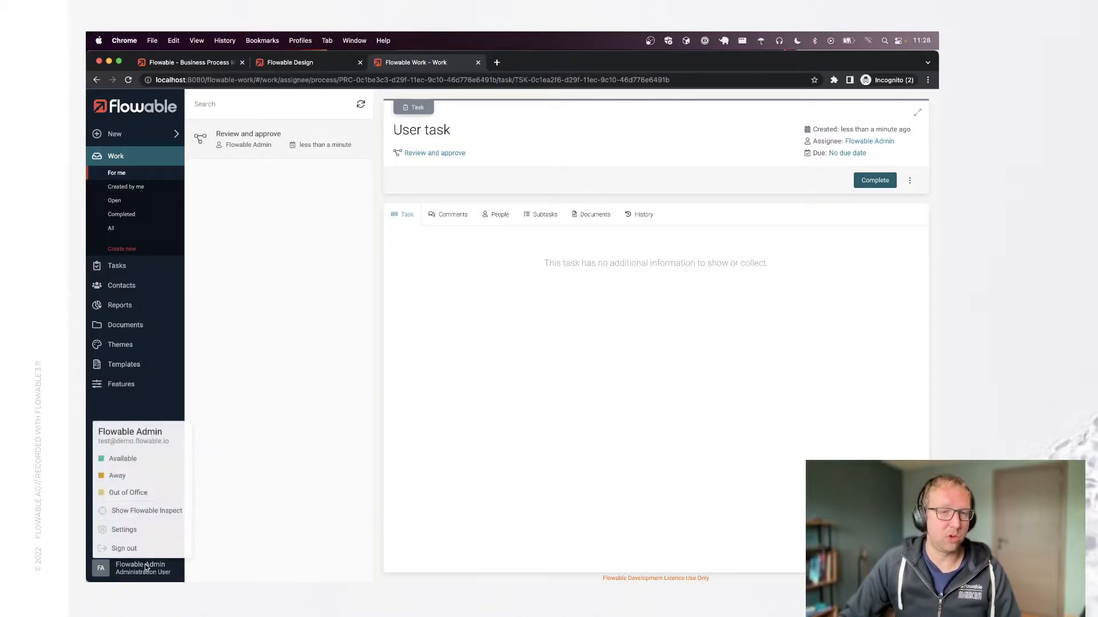
click(164, 513)
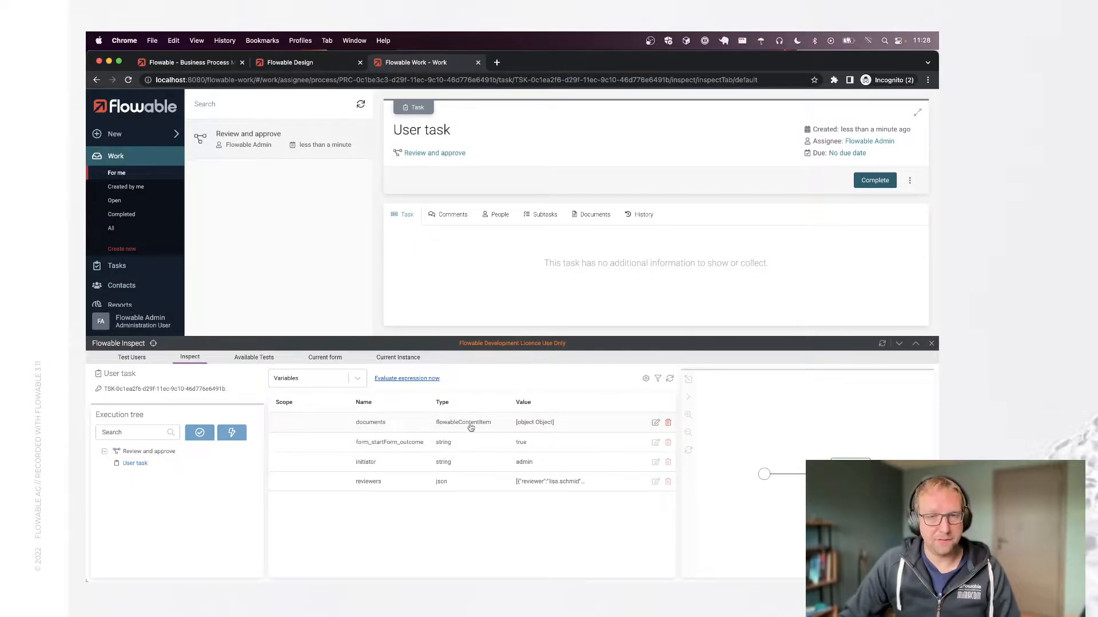
click(654, 483)
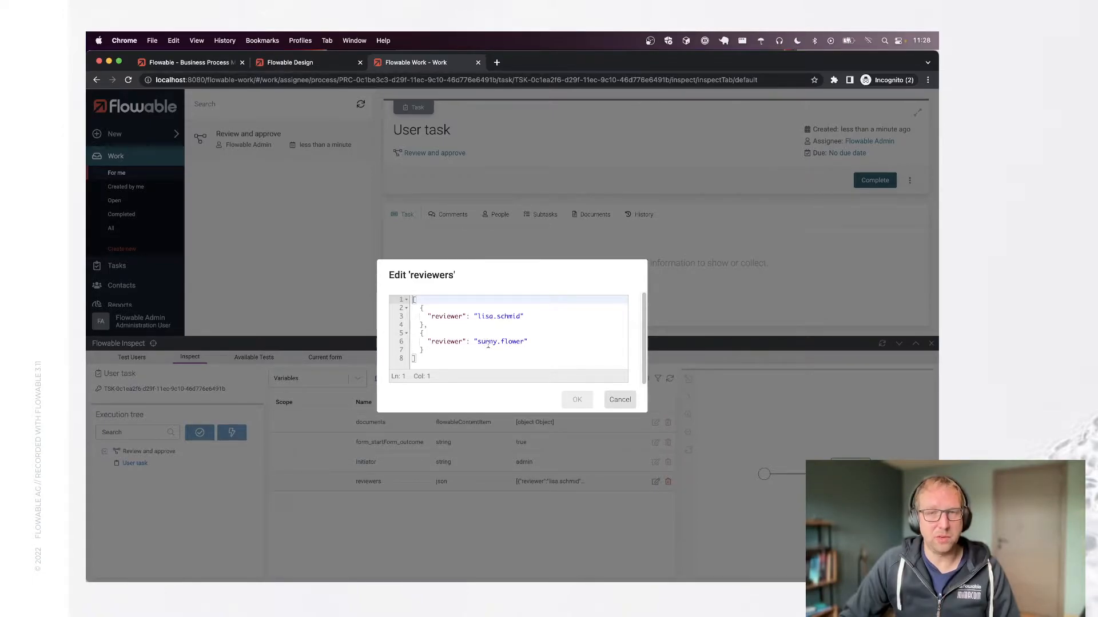
click(619, 402)
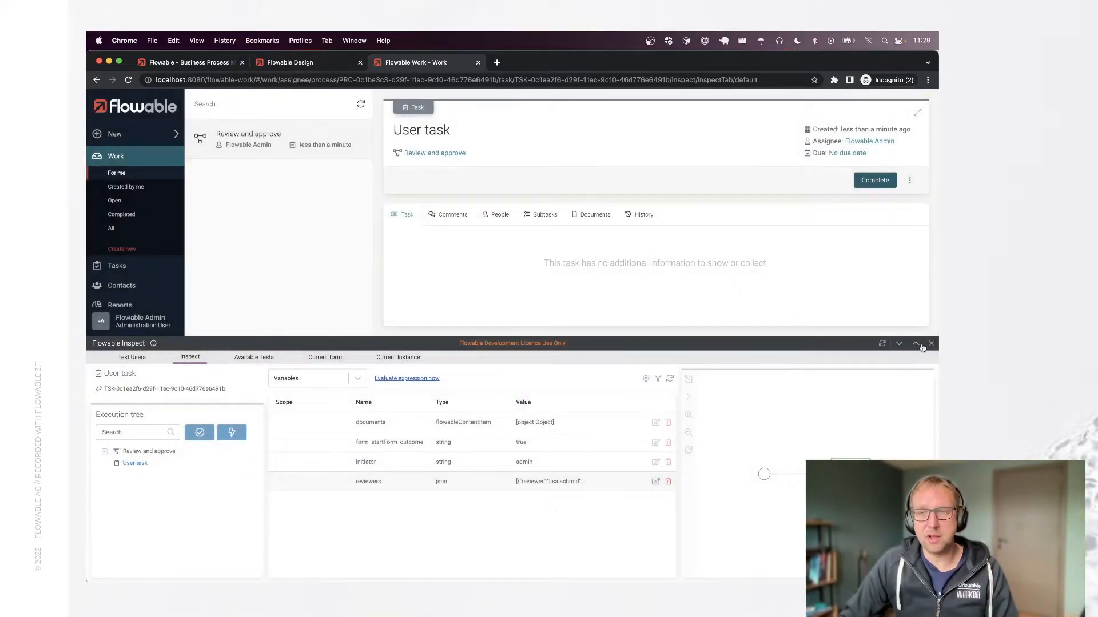
click(930, 345)
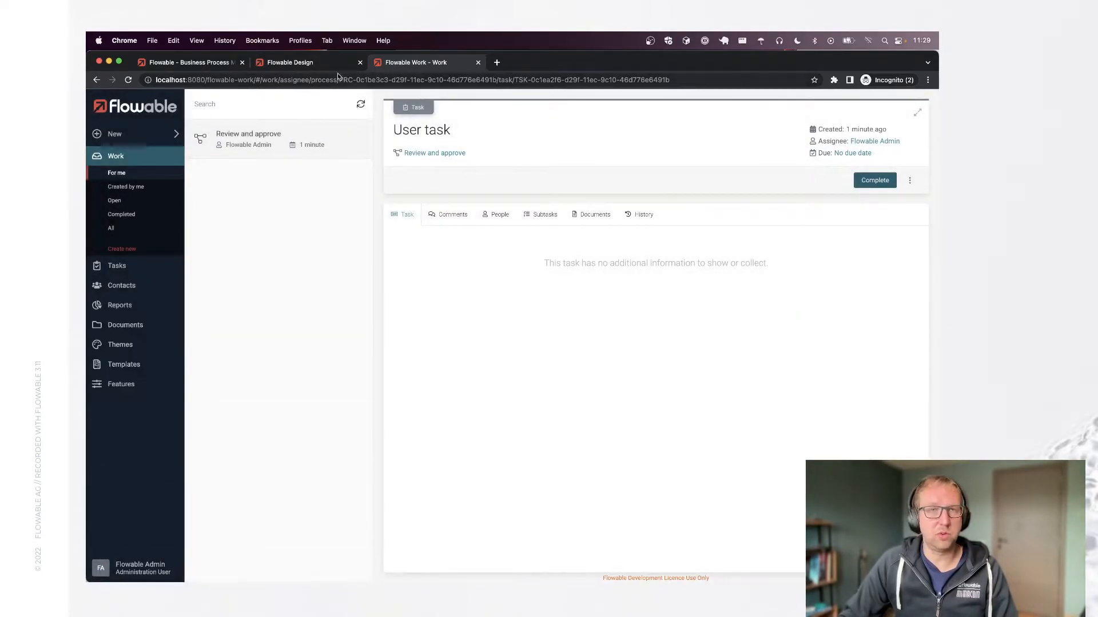
Step: Return to Flowable Design and rename the user task in the Review and approve process as "Review documents"
click(309, 64)
click(383, 284)
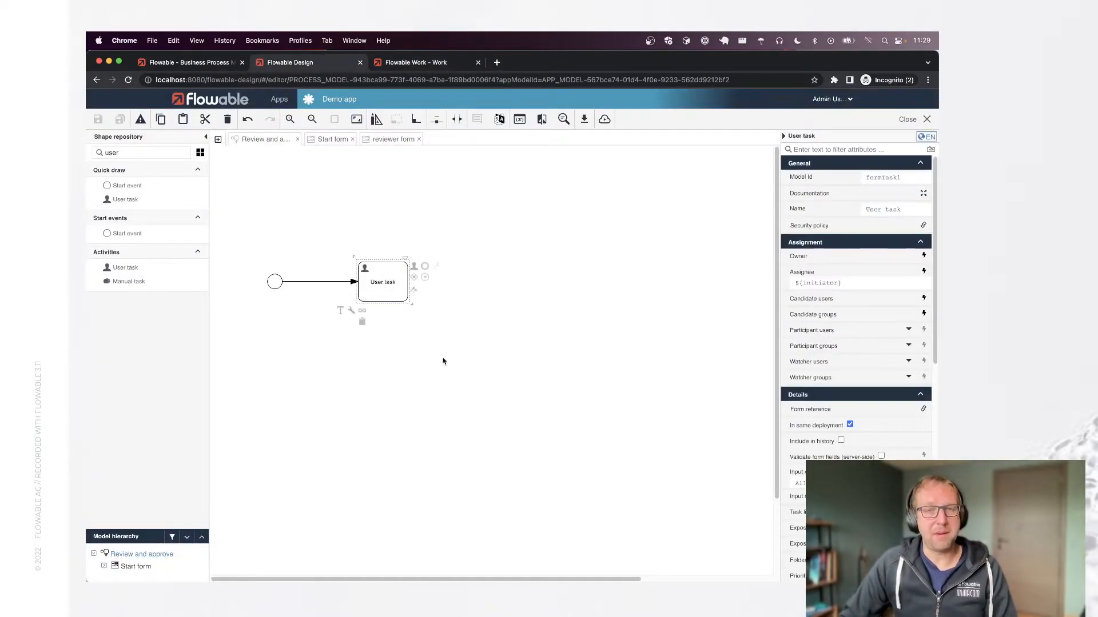
double_click(388, 295)
text(Revie)
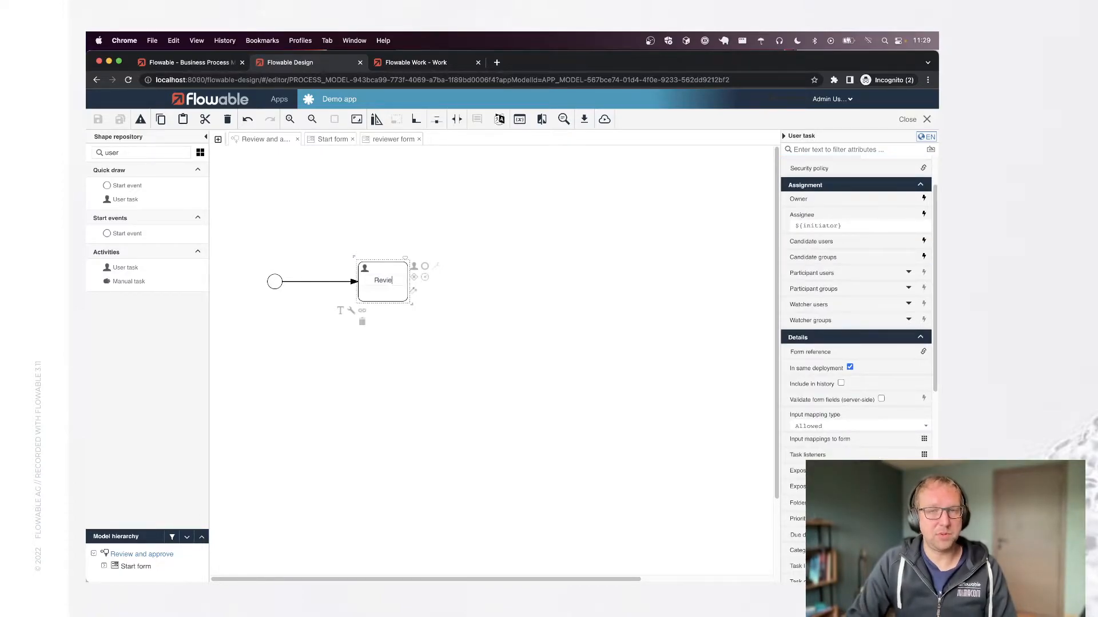
text(w documents)
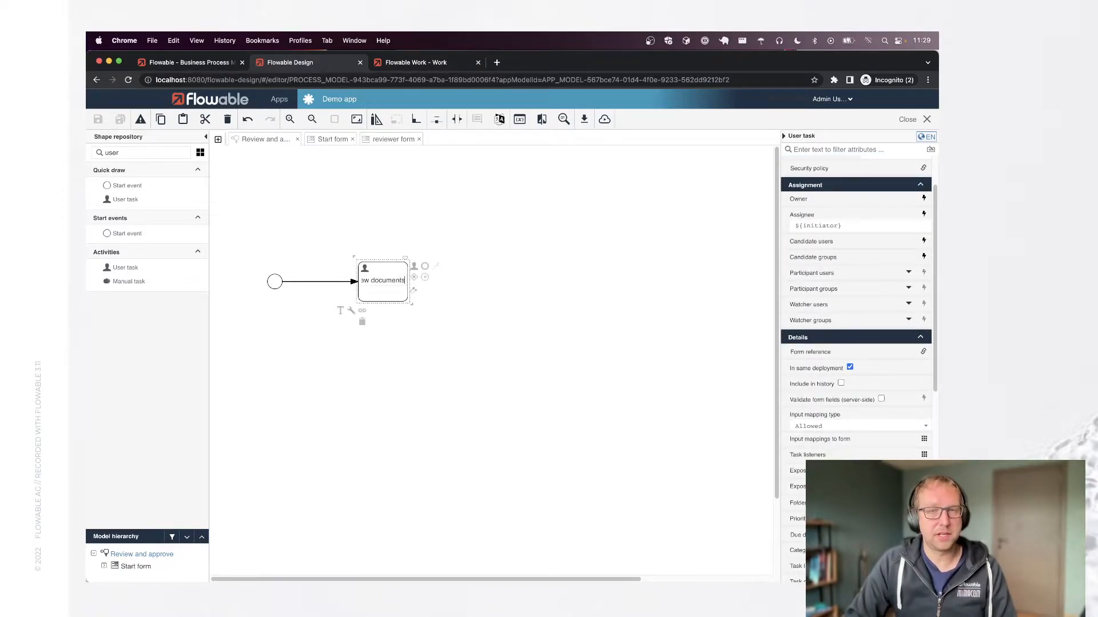
key(Return)
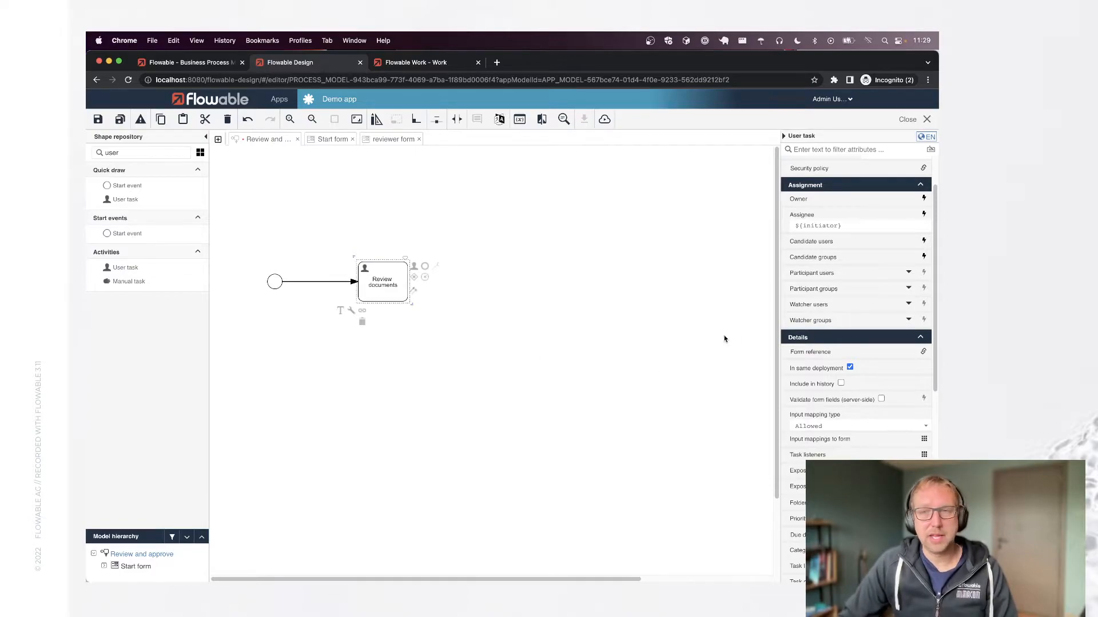
Step: Create a new form named "review documents" as the form reference of the Review documents task
click(809, 359)
text(review documents)
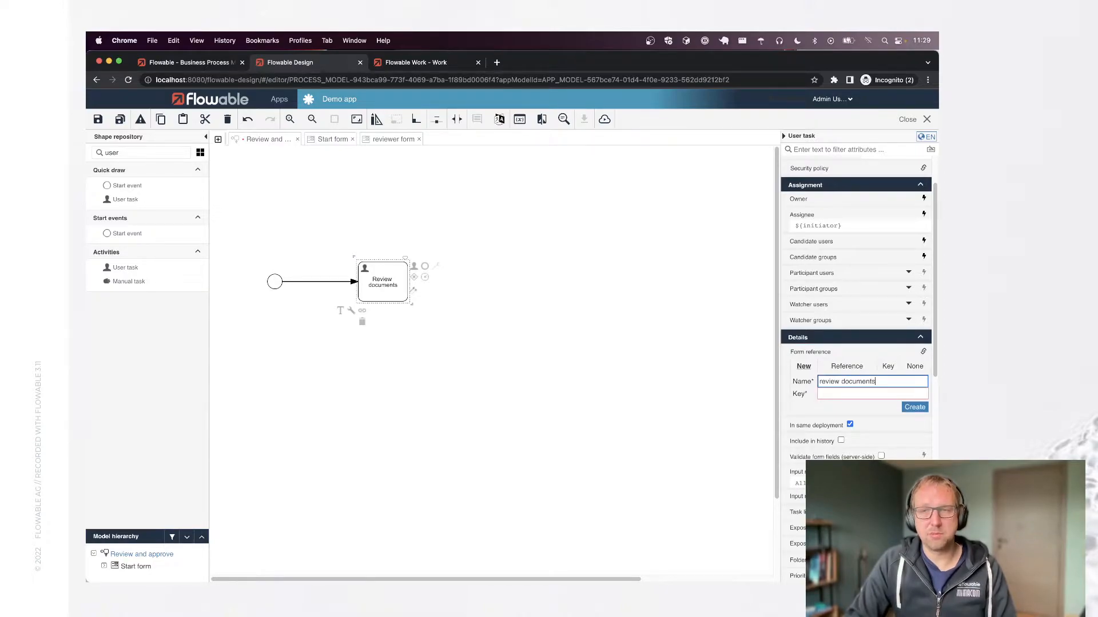
key(Tab)
click(915, 408)
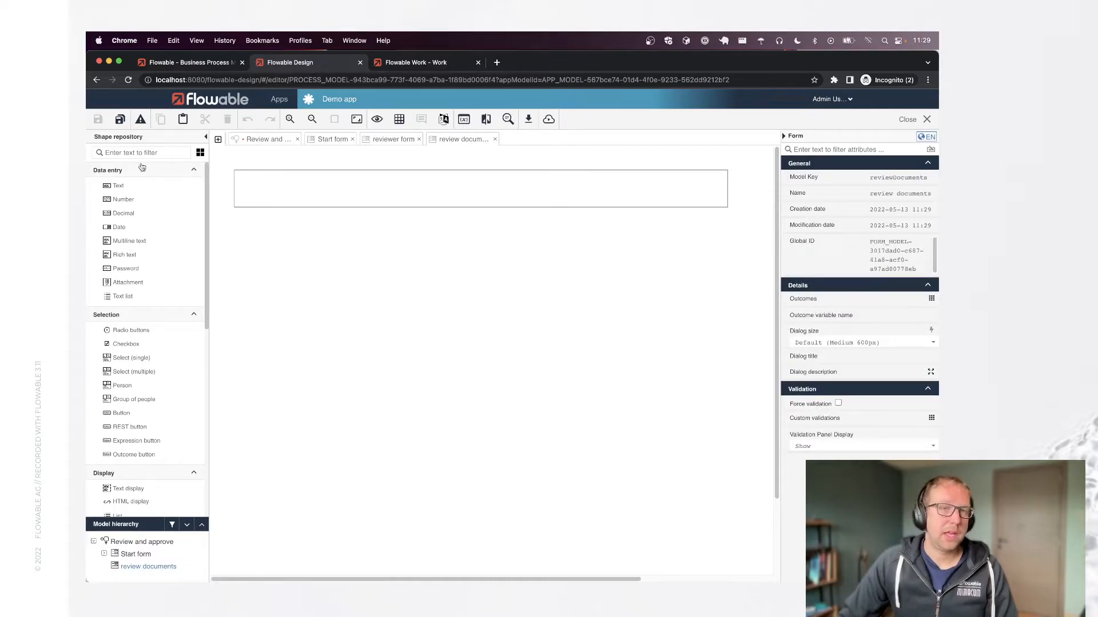
Step: Place a Document gallery labelled "Documents" in the review documents form and compare it with the Documents field of the start form
click(151, 152)
text(doc)
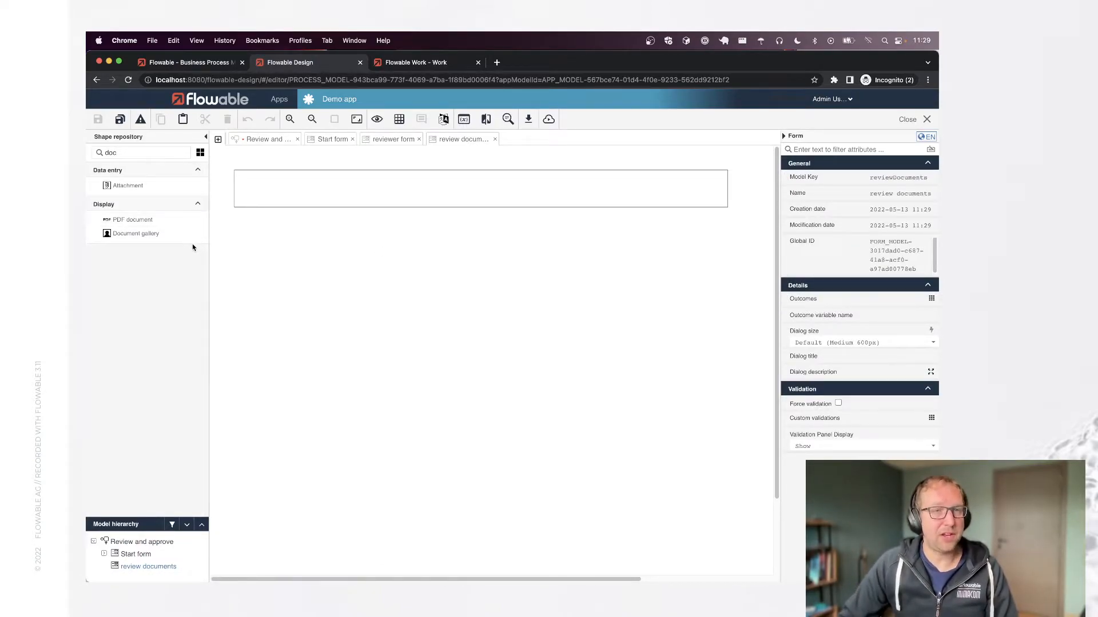
drag(141, 238, 344, 196)
text(Documents)
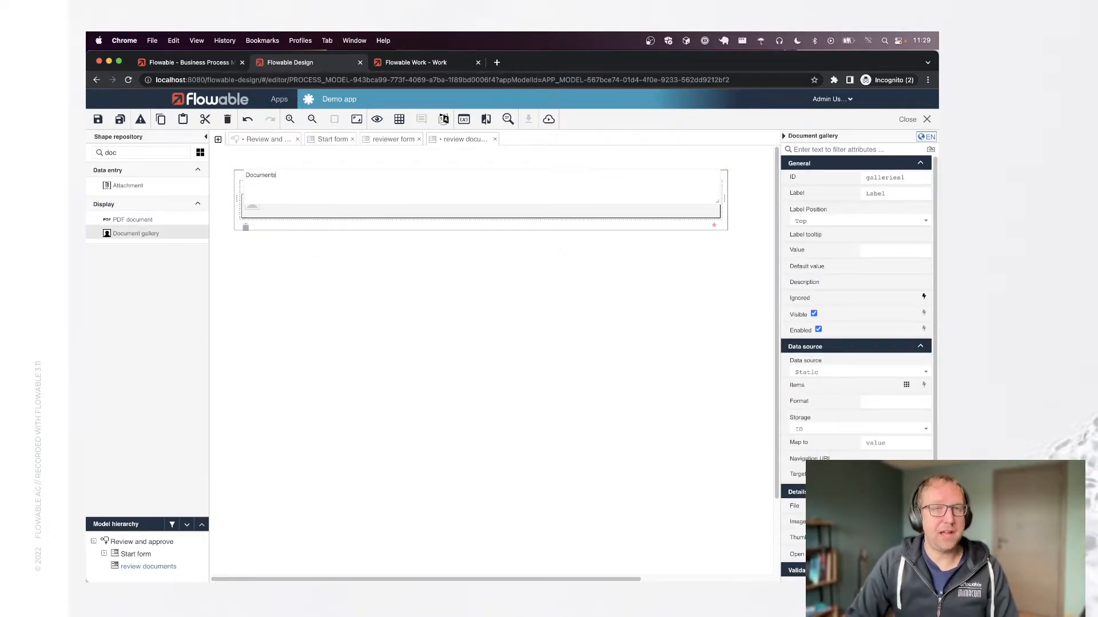
key(Return)
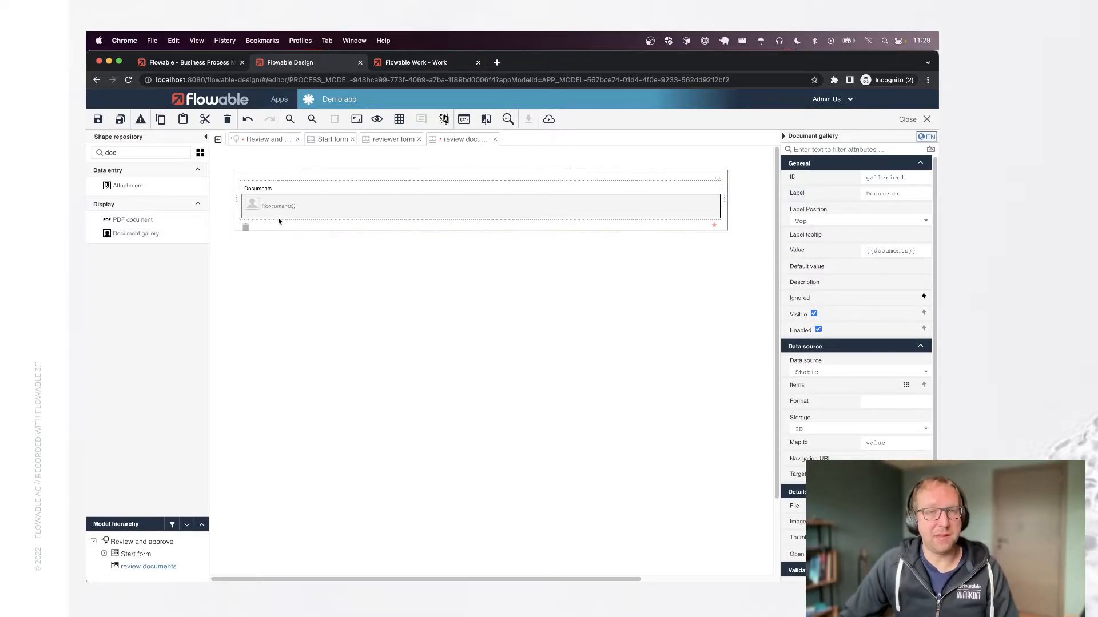
click(331, 140)
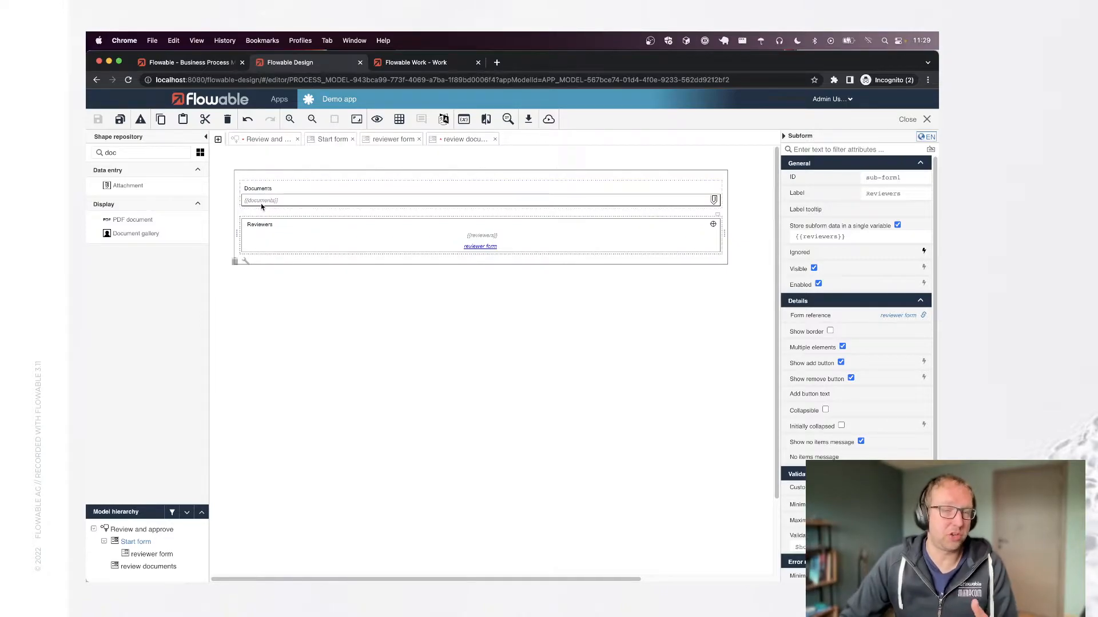
click(450, 140)
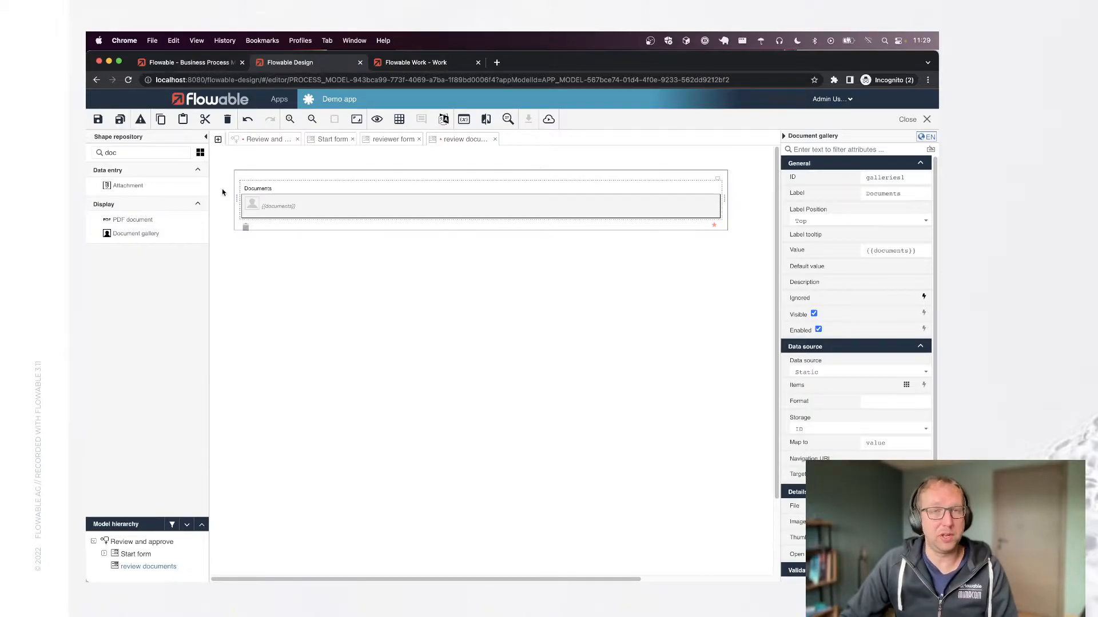
Step: Add a Multiline text field labelled "Comment" below the Documents gallery in the review documents form
drag(144, 153, 87, 152)
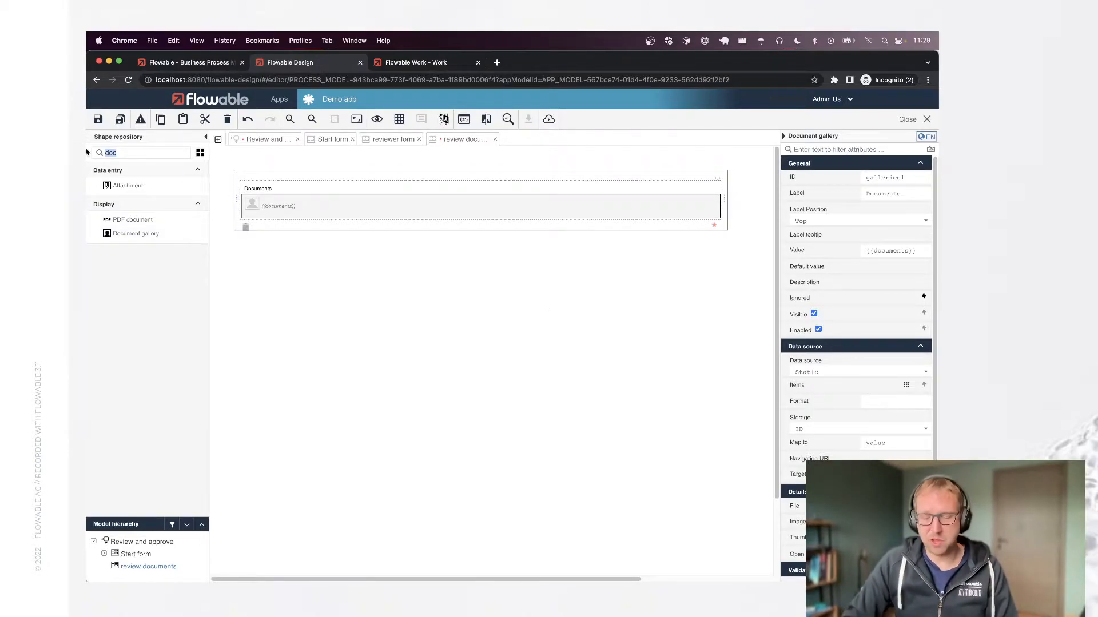
key(BackSpace)
drag(169, 241, 288, 228)
text(C)
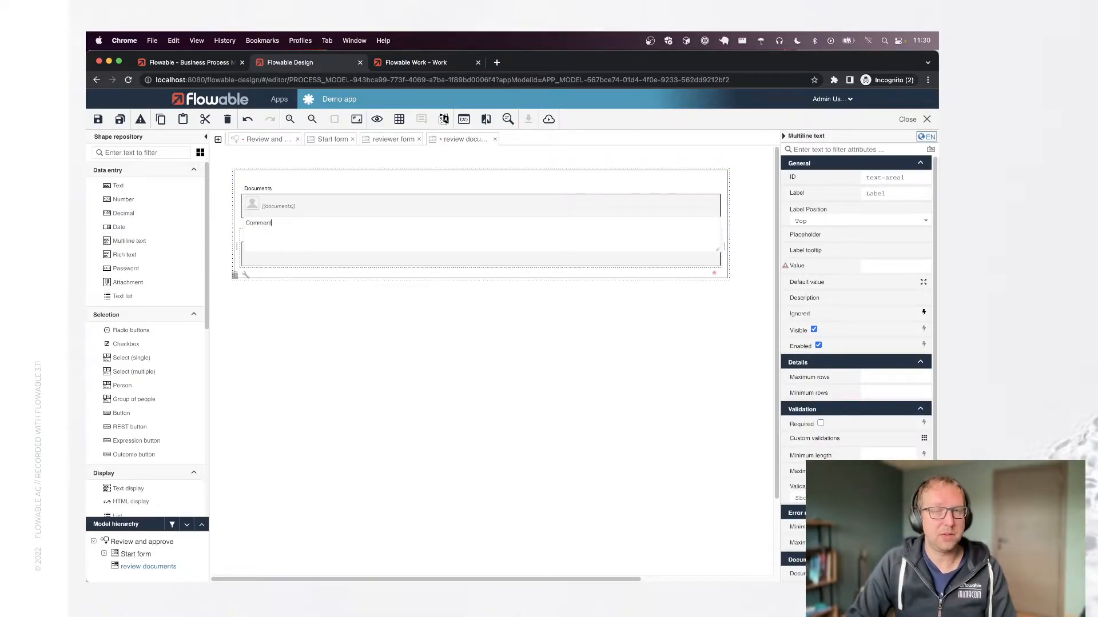
text(omment)
key(Return)
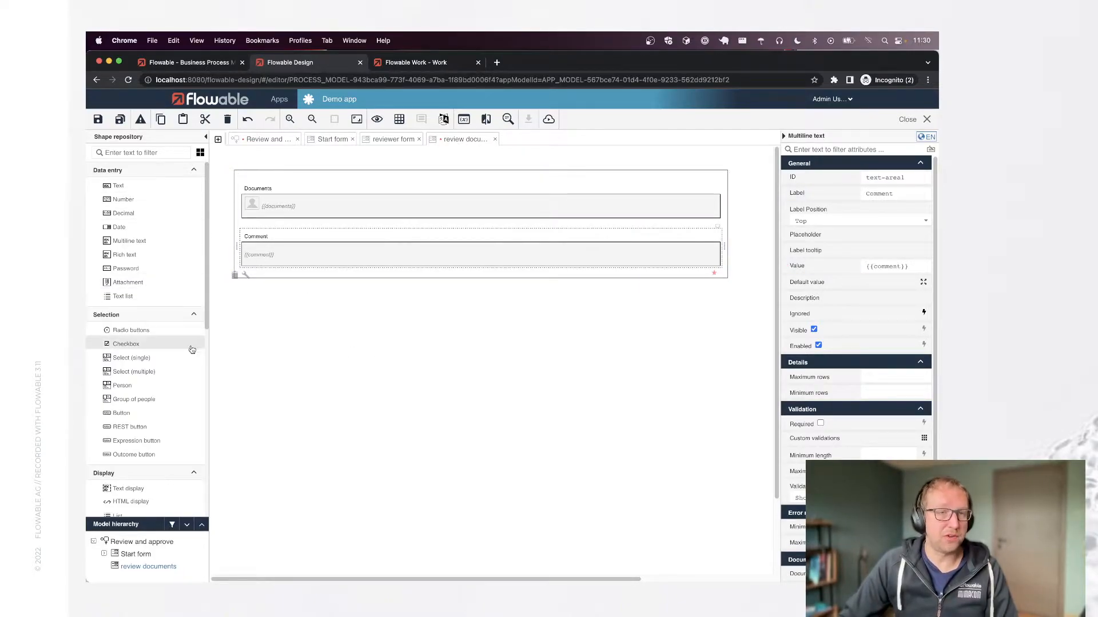
Step: Insert a Select (single) field labelled "Approval" between the Documents gallery and the Comment field
drag(152, 361, 297, 226)
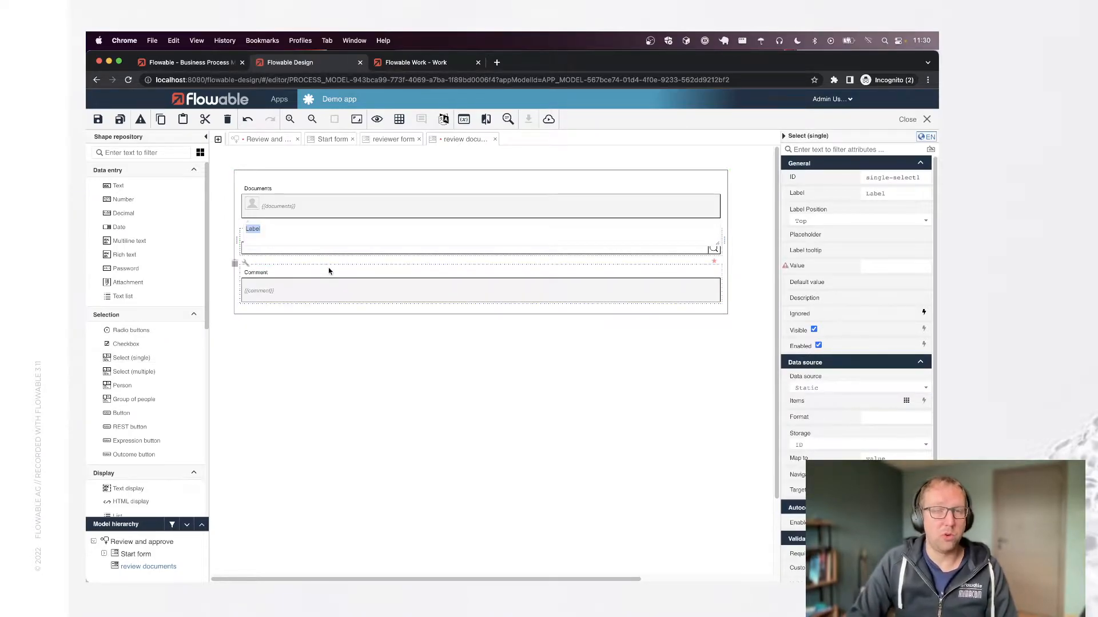
text(Approval)
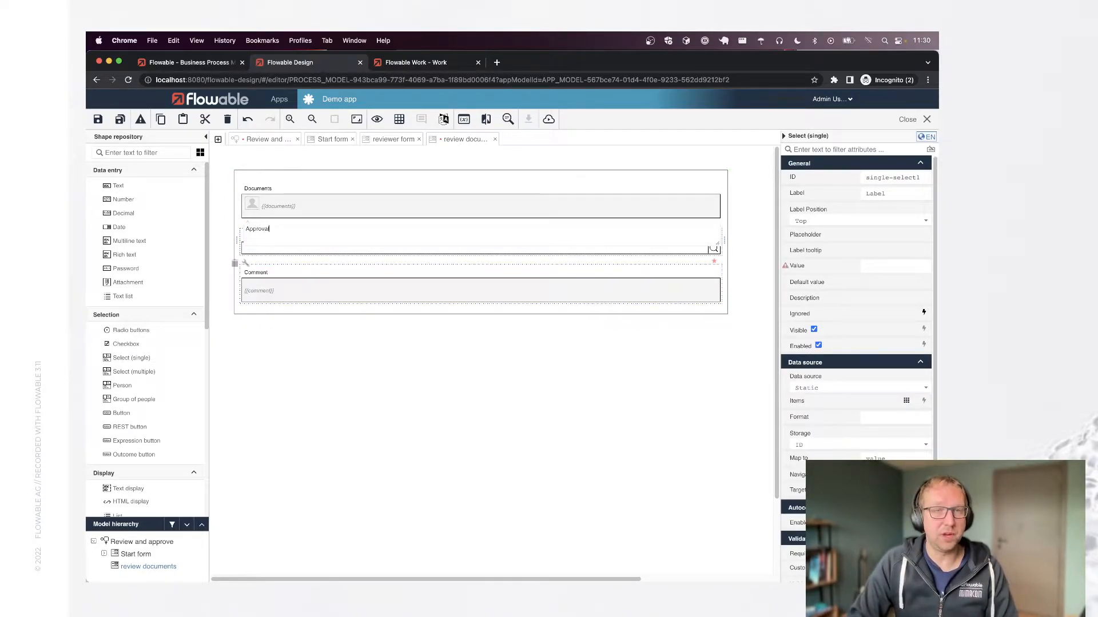
key(Return)
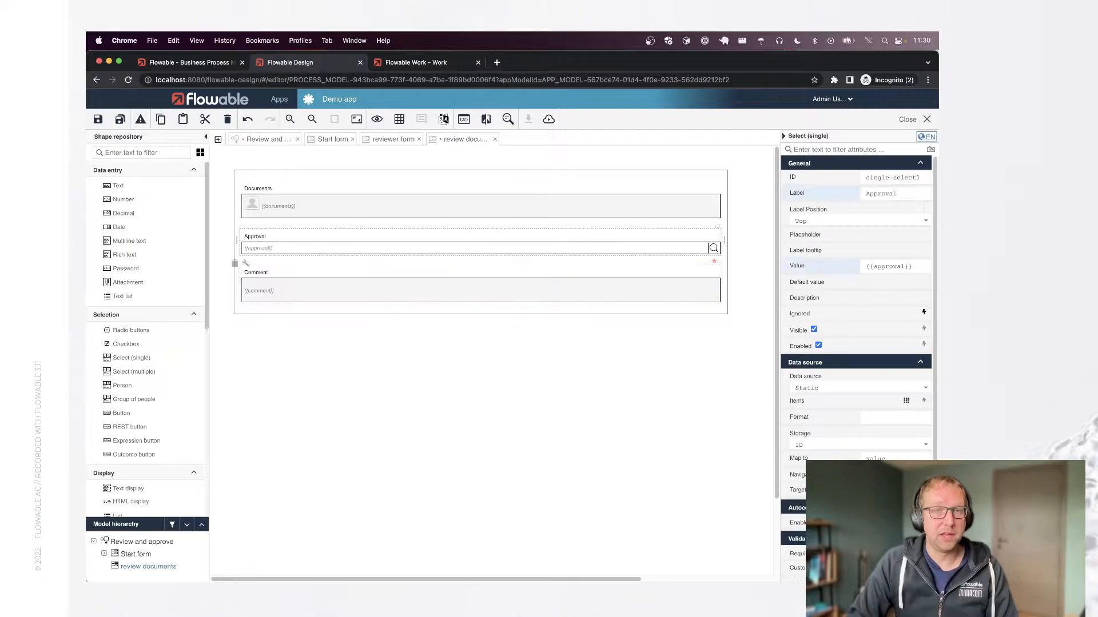
Step: Give the Approval field two static items: value "approved" with text "Approved" and value "rejected" with text "Rejected"
click(869, 404)
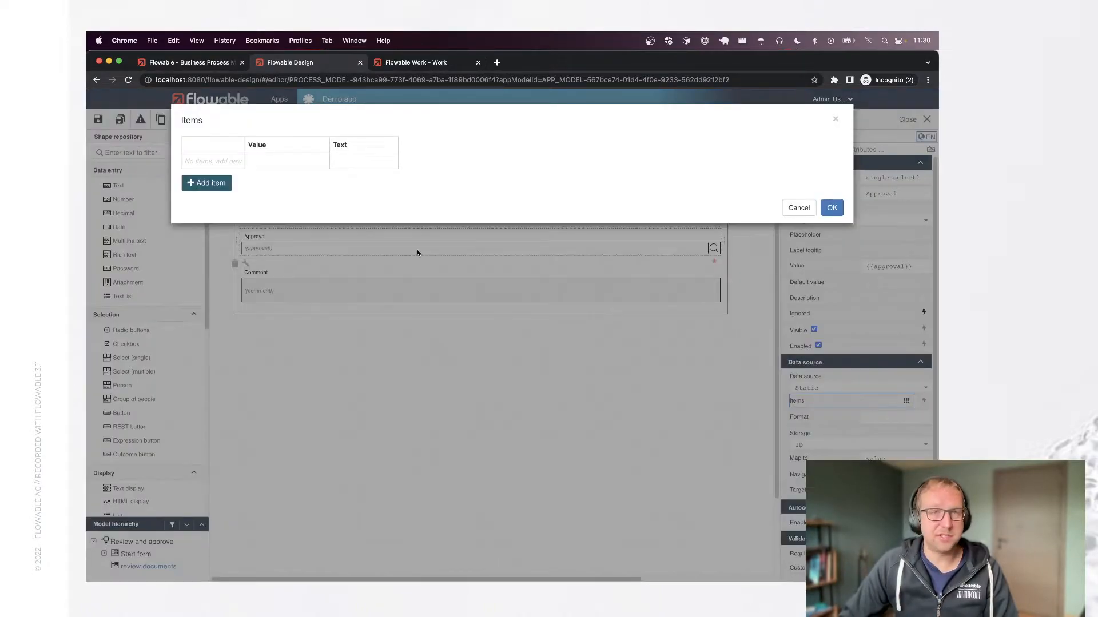
click(218, 190)
text(approved)
key(Tab)
text(Approved)
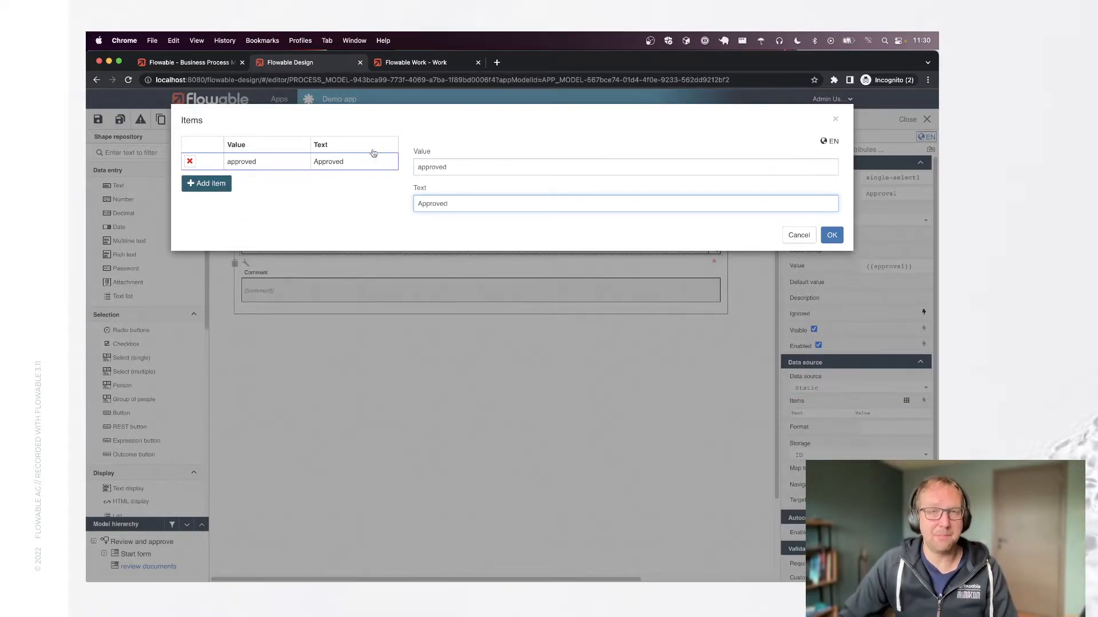
click(211, 183)
text(rejected)
key(Tab)
text(Reje)
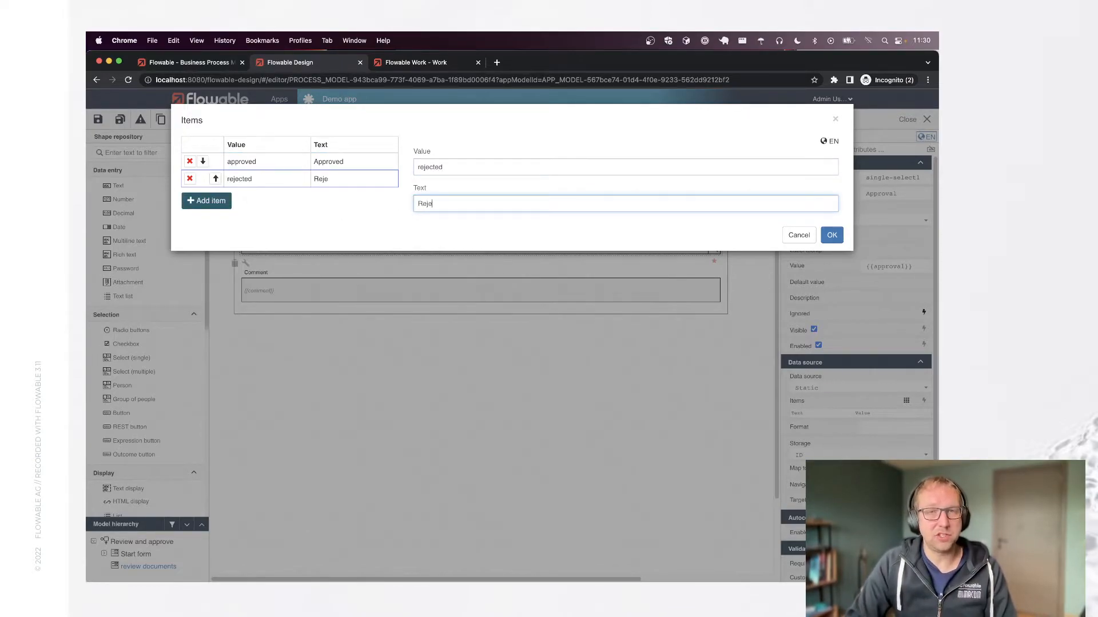
text(cted)
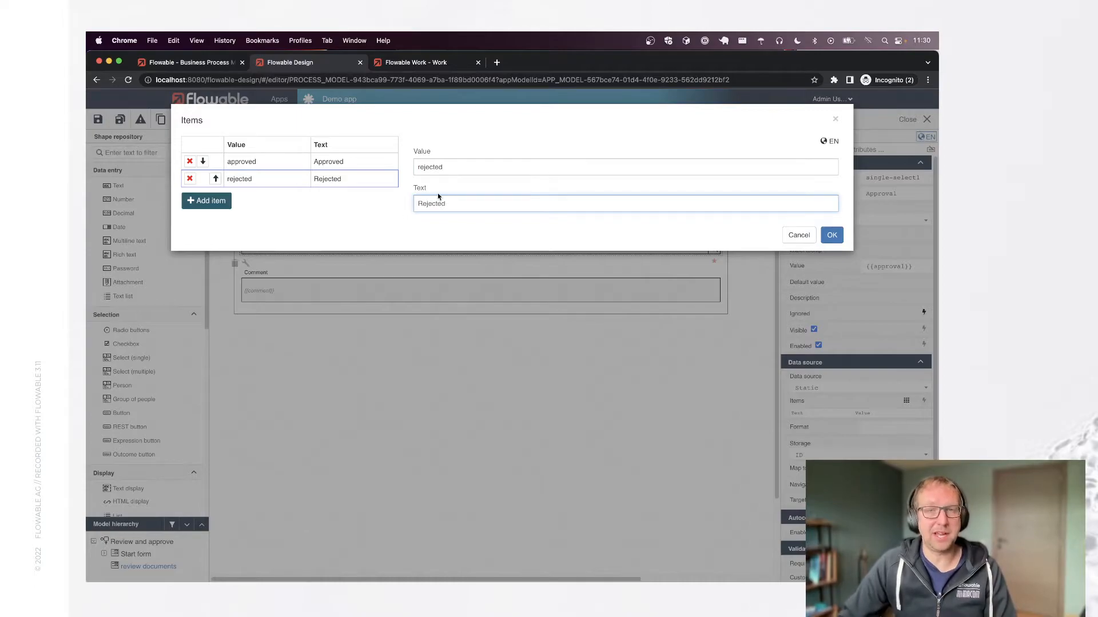
click(832, 236)
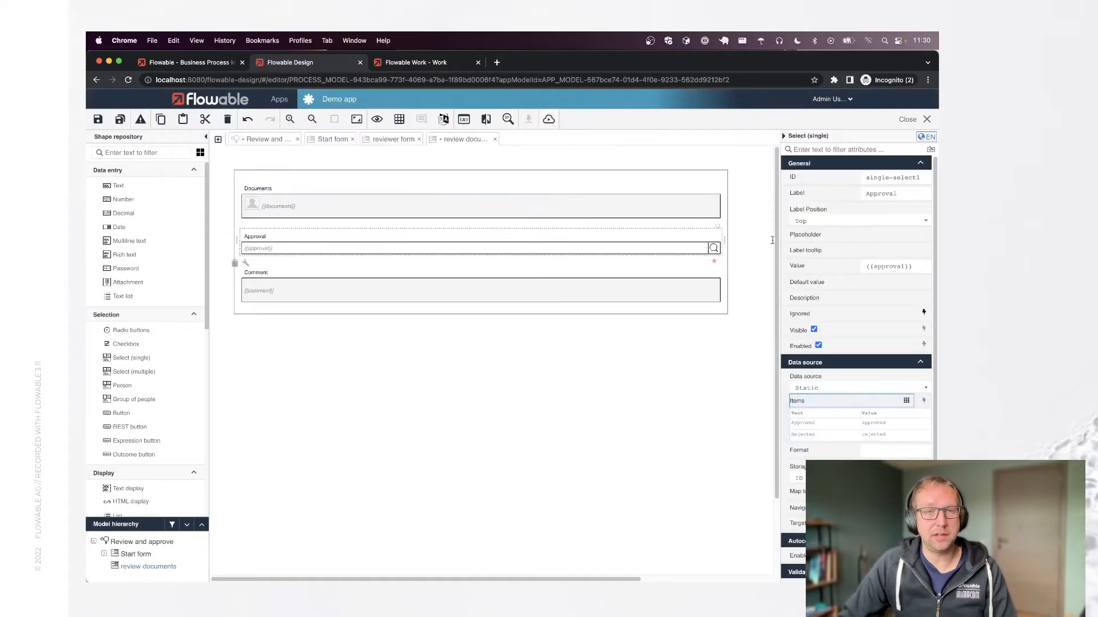
Step: Make the Review documents task in the process a Parallel multi-instance over the collection "reviewers"
click(262, 139)
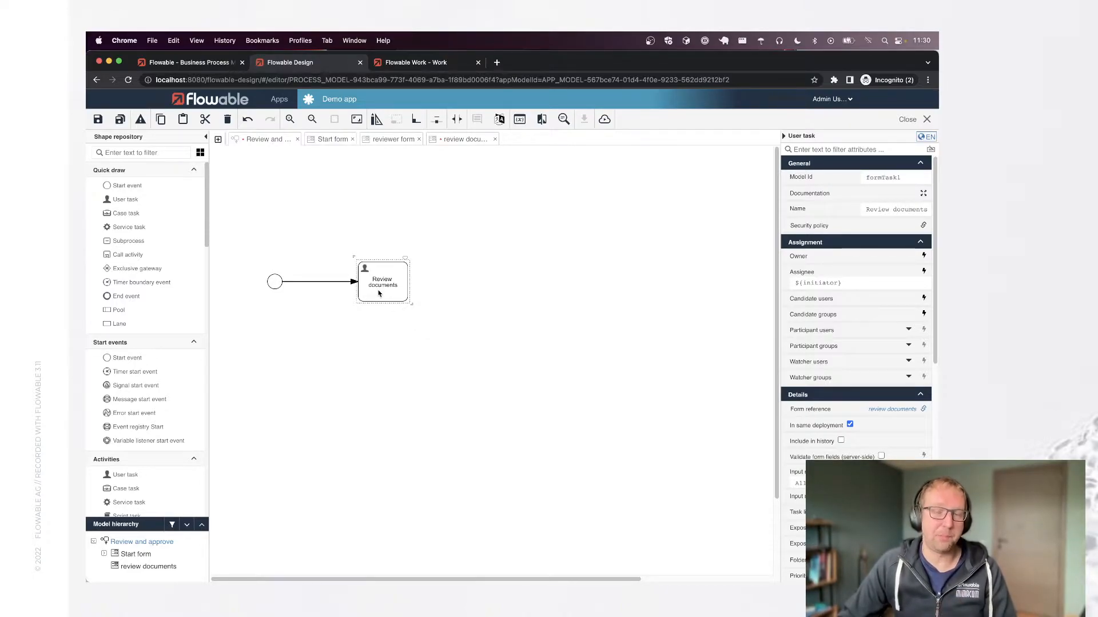
scroll(833, 309, down, 10)
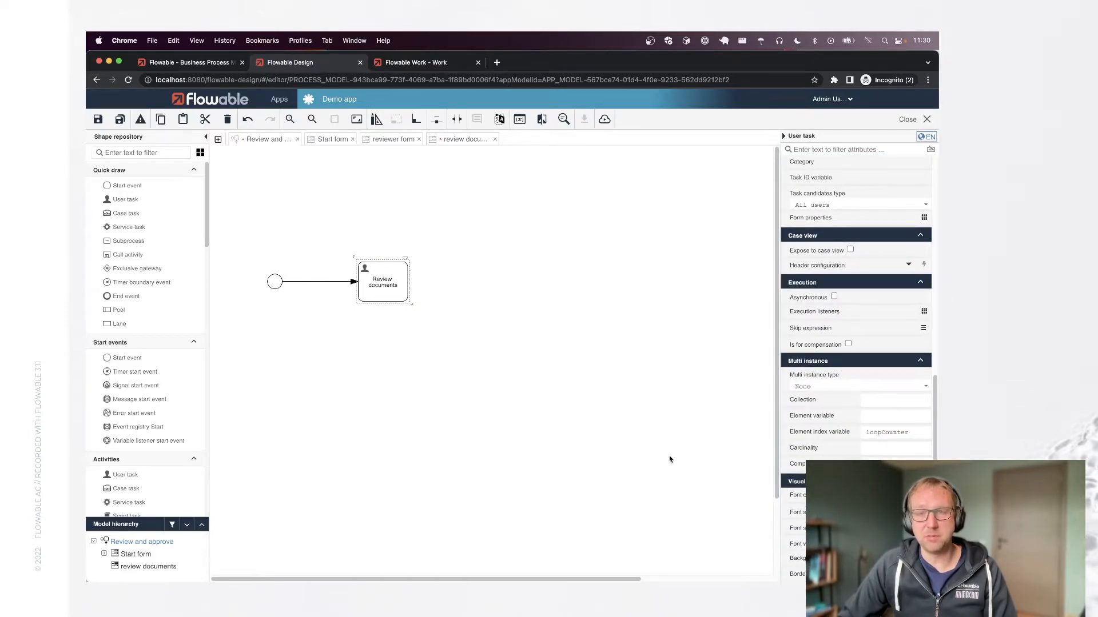
click(871, 388)
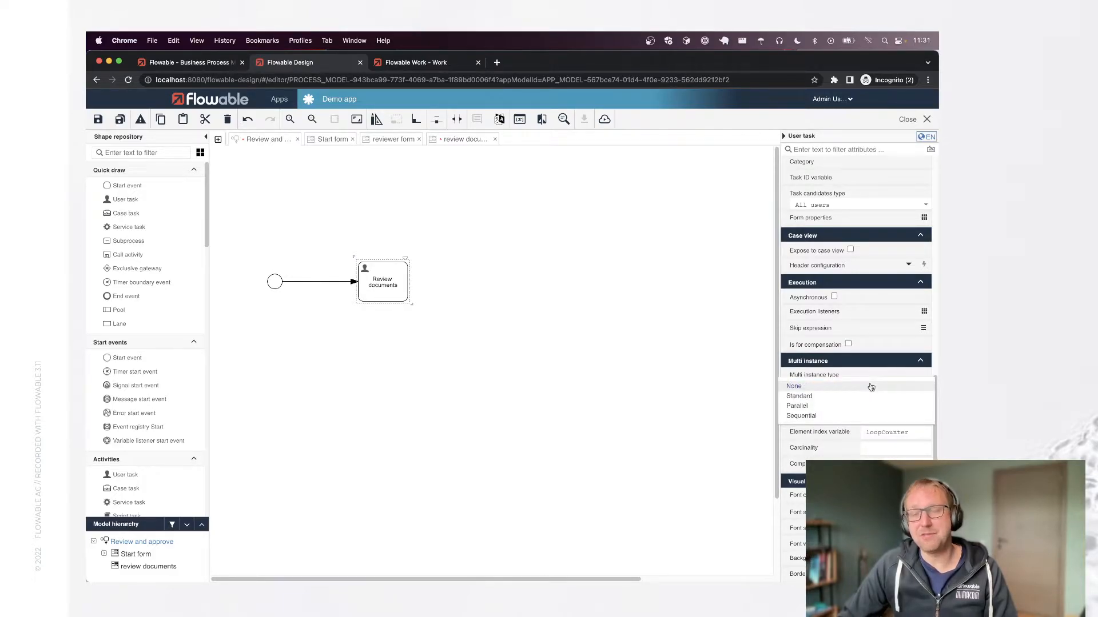
click(823, 407)
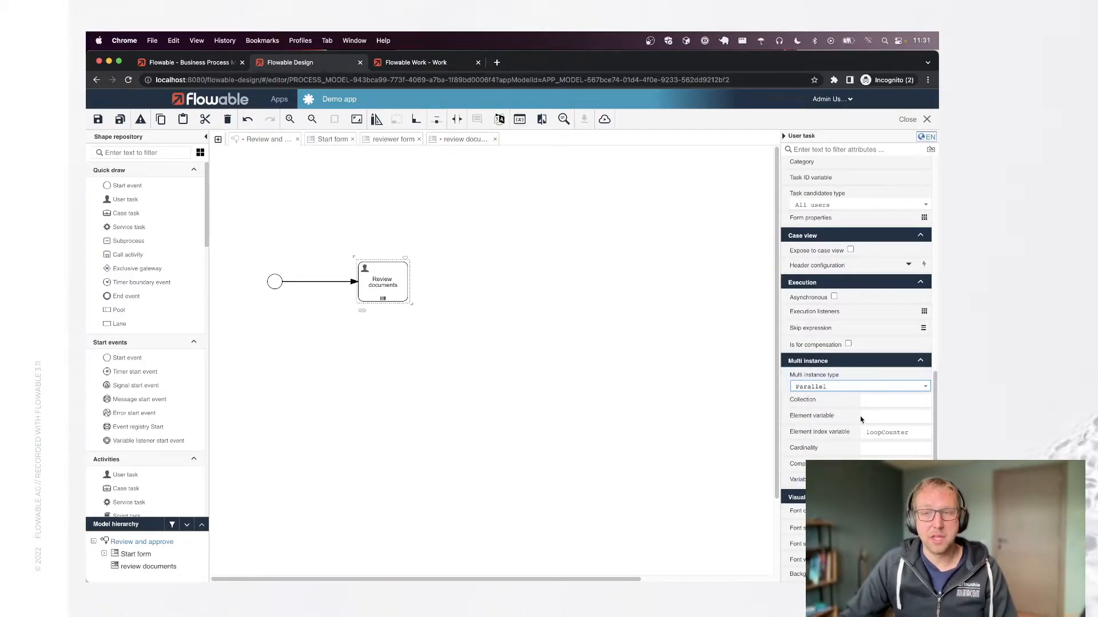
click(868, 401)
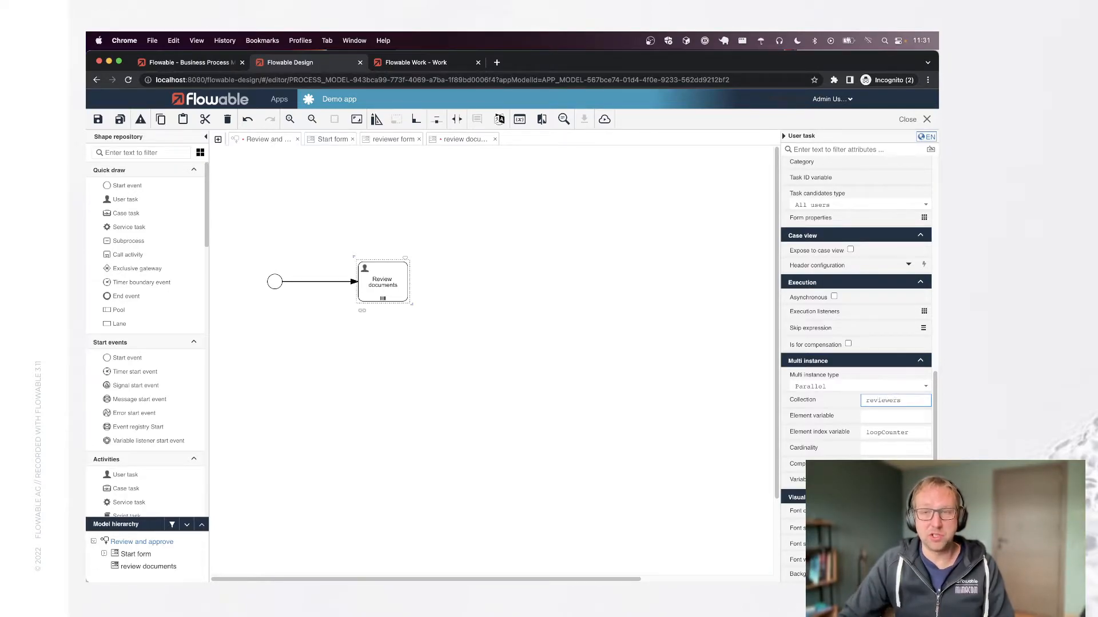
Step: Switch to Flowable Work and inspect the JSON structure of the running User task's "reviewers" variable
click(424, 64)
click(143, 568)
click(160, 510)
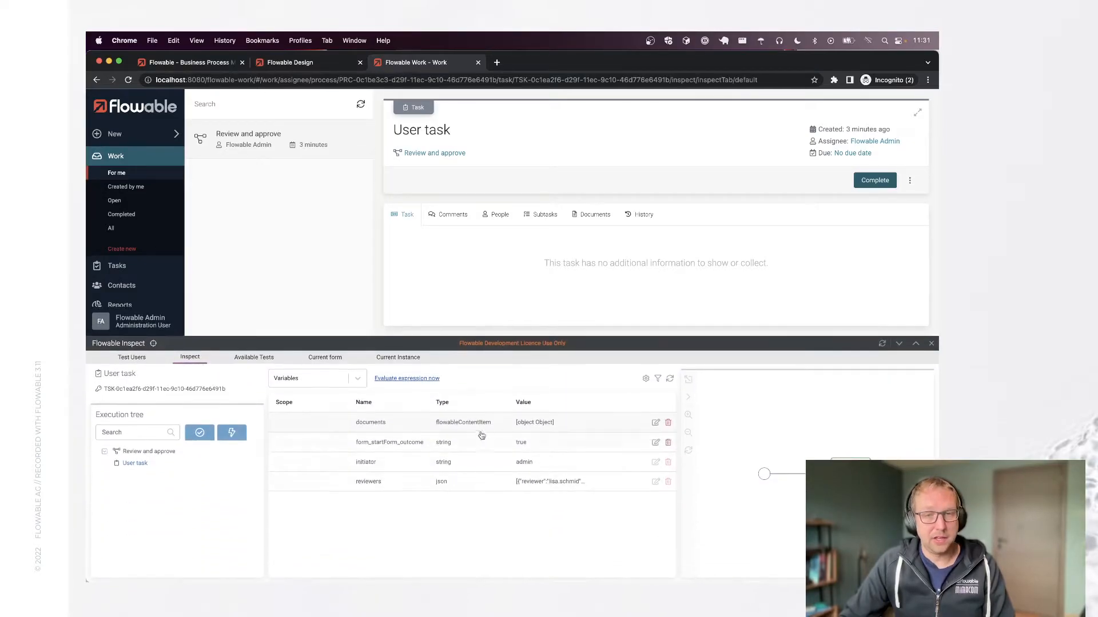
click(656, 482)
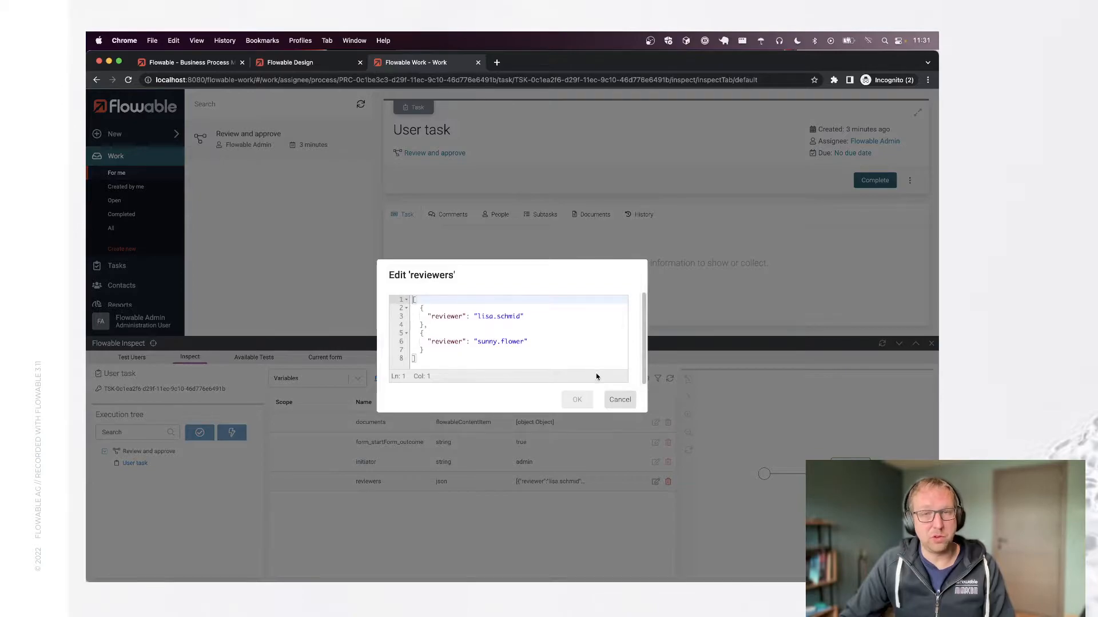
click(621, 401)
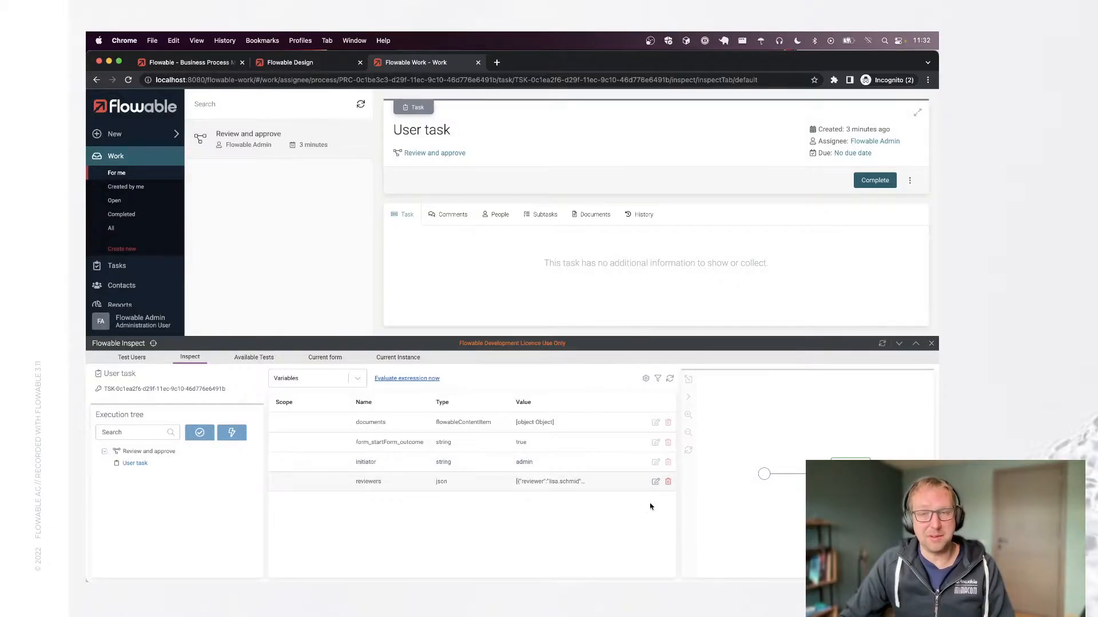
click(655, 482)
double_click(439, 318)
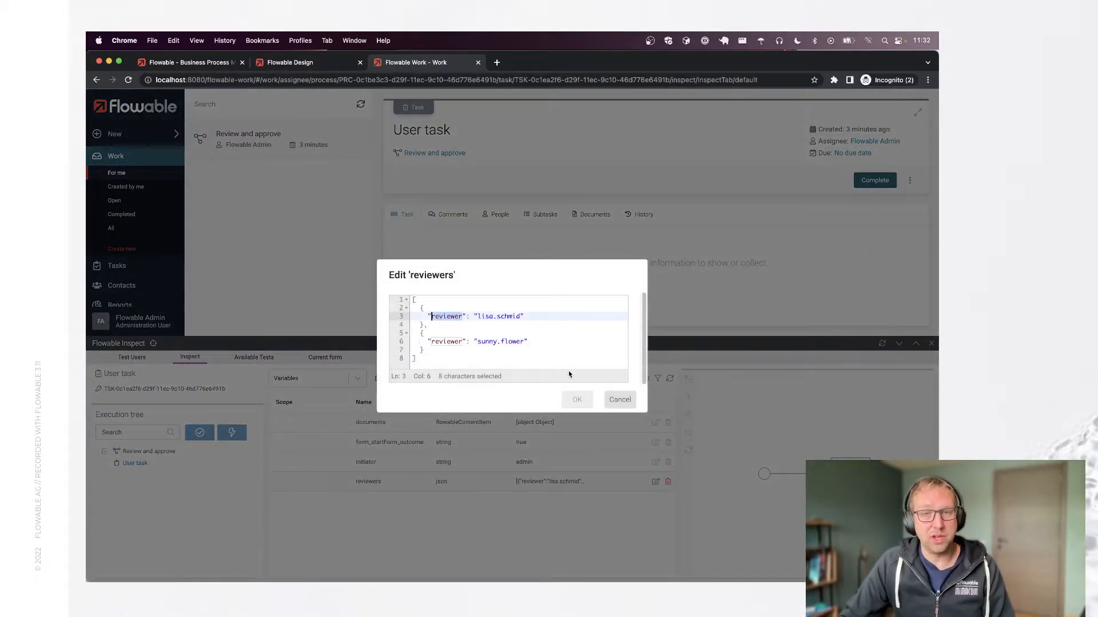
click(620, 399)
click(929, 345)
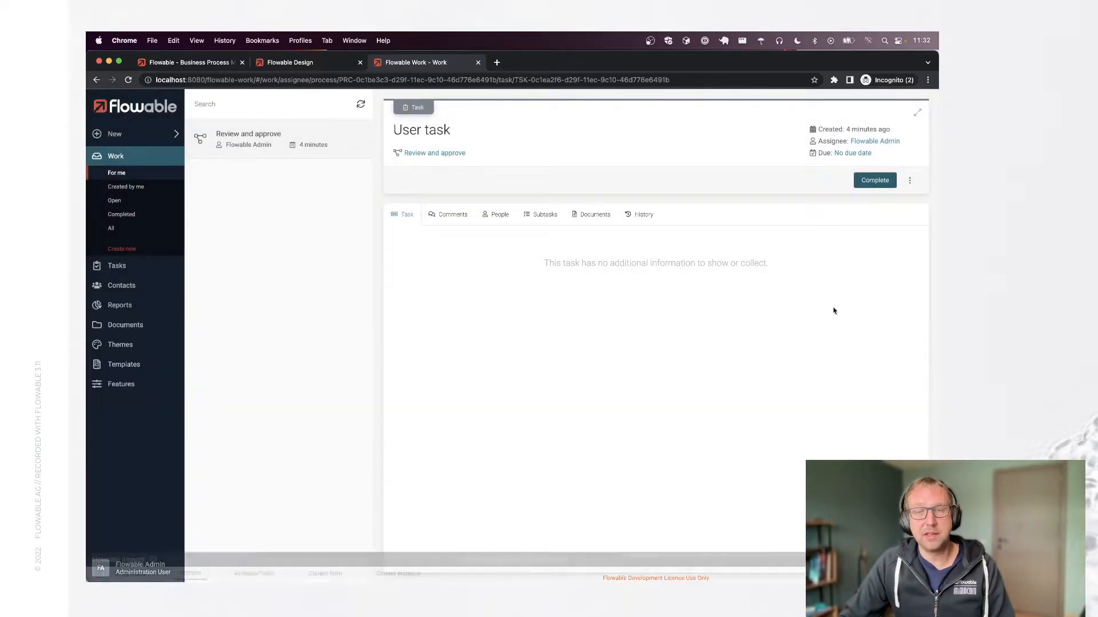
Step: Back in Flowable Design, set the multi-instance element variable of the Review documents task to "reviewerData"
click(287, 66)
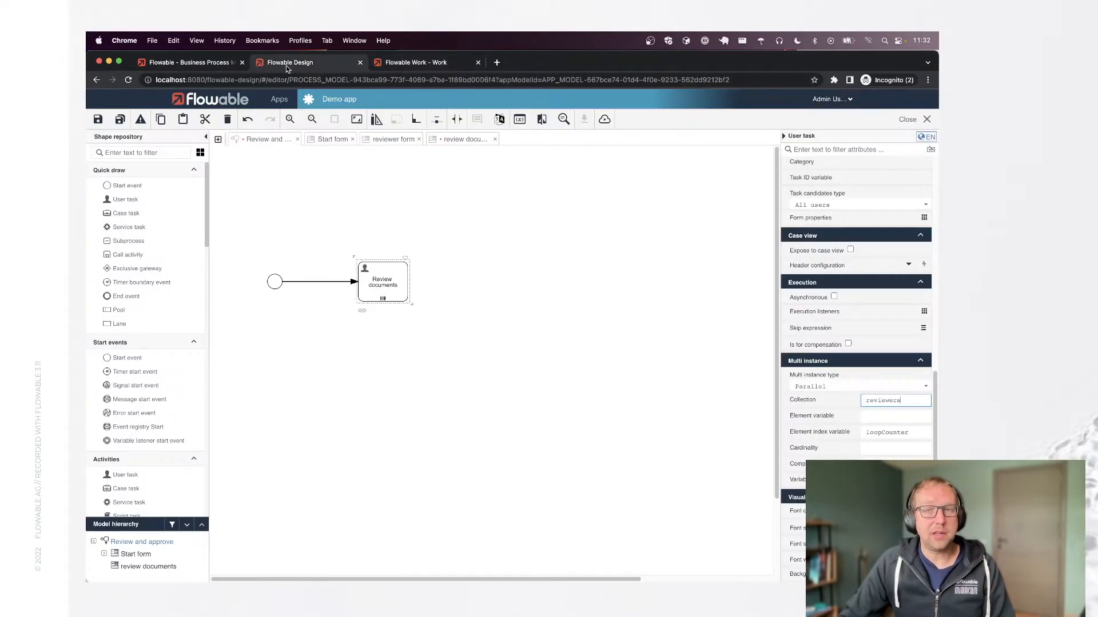
click(873, 417)
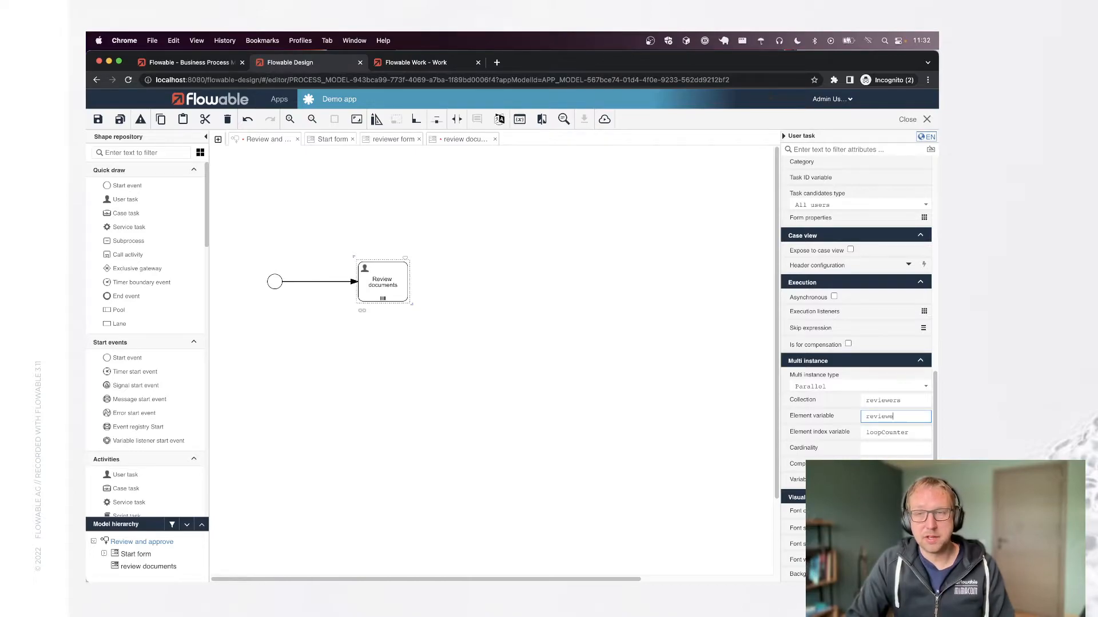
text(Data)
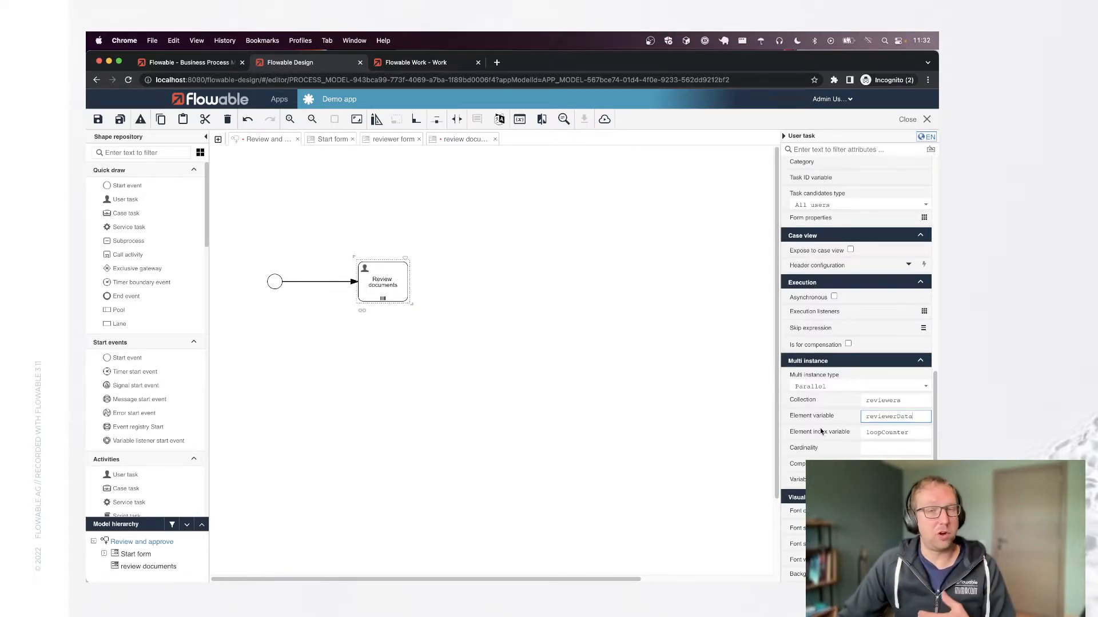
mouse_move(821, 437)
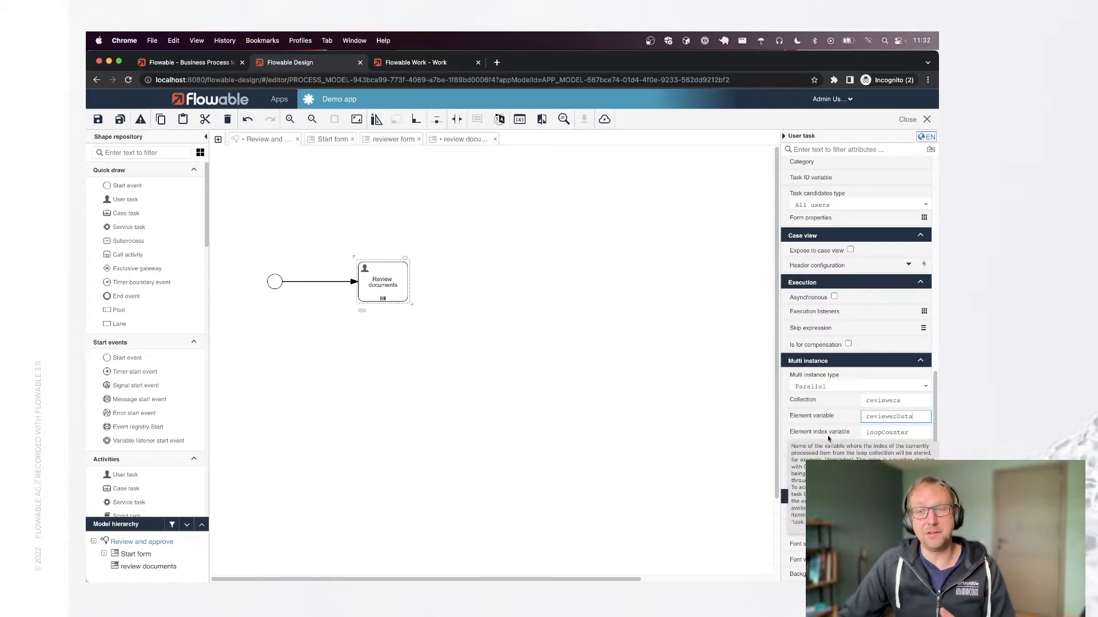
Step: Set the assignee of the Review documents task to the expression ${reviewerData.reviewer}
scroll(888, 423, up, 10)
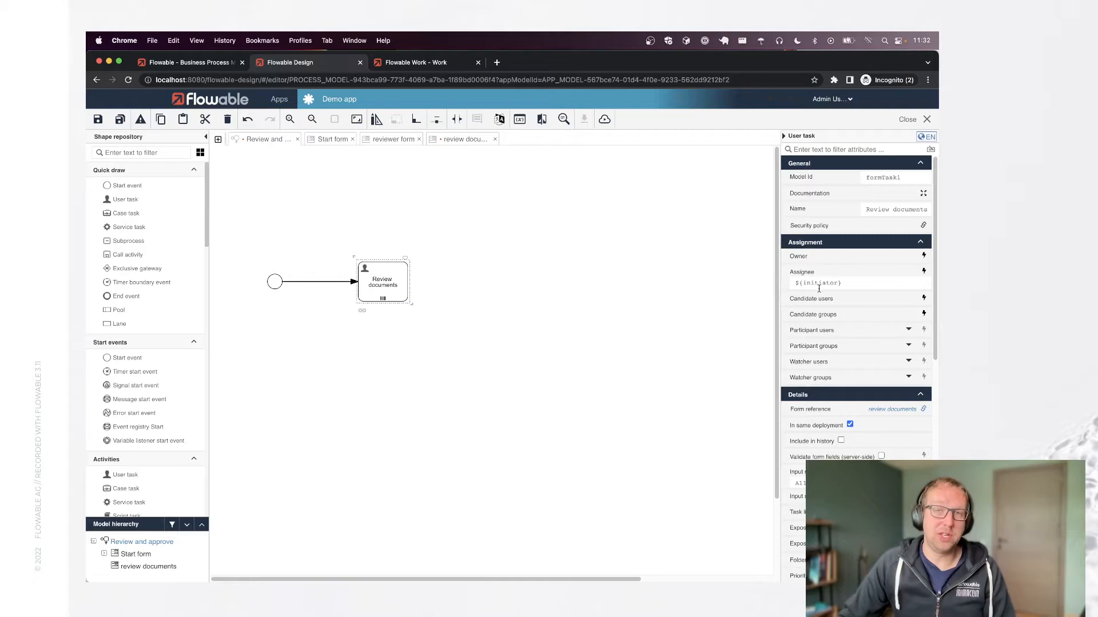
double_click(820, 283)
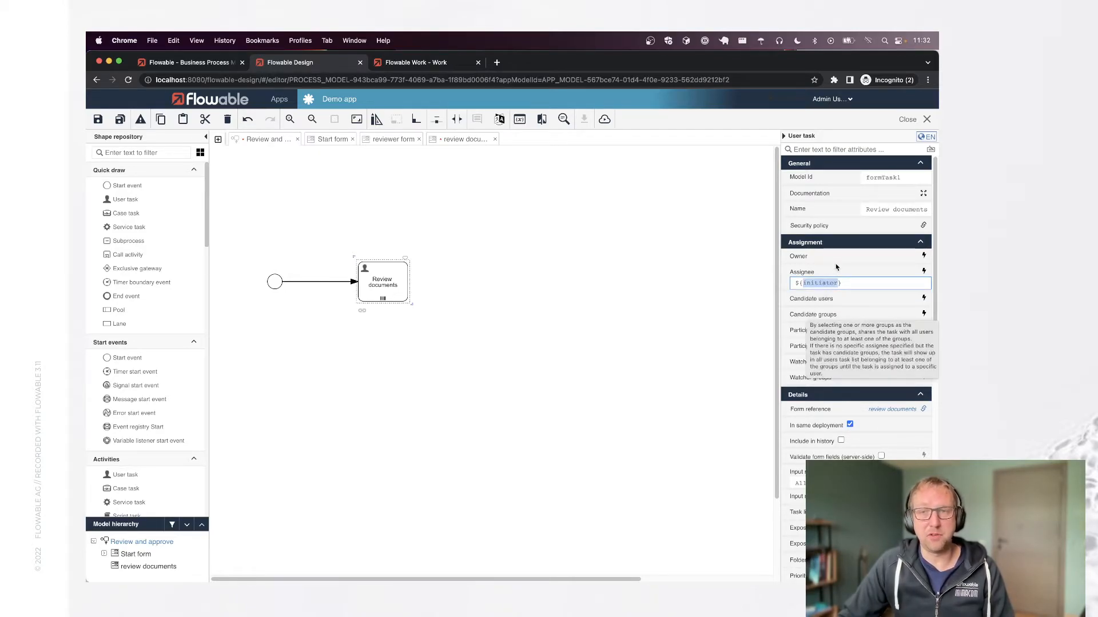
text(rev)
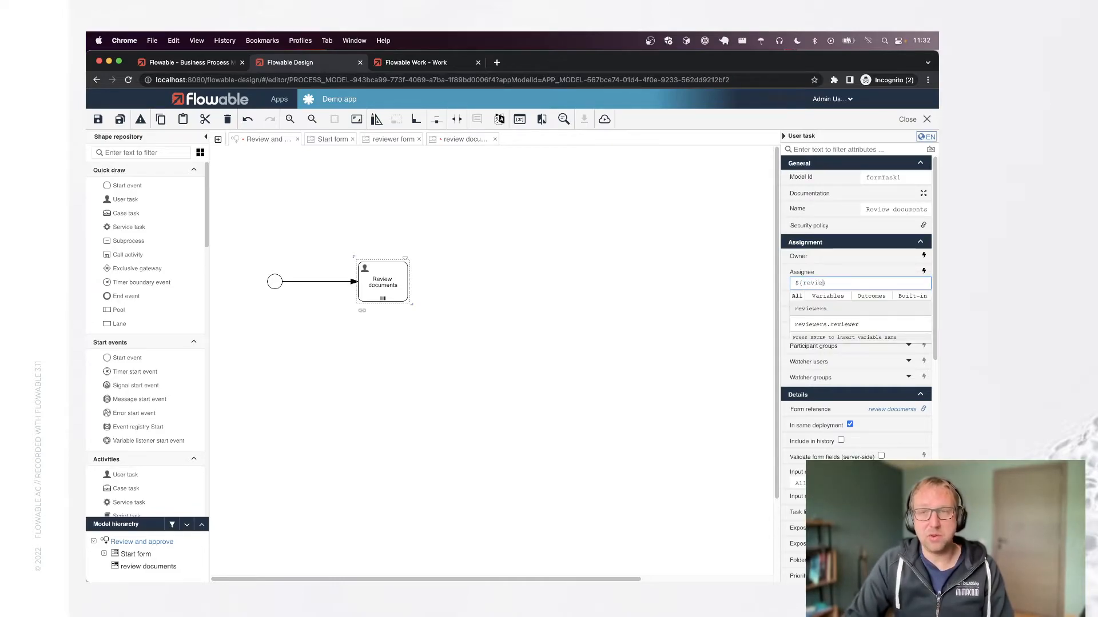
text(iewerData)
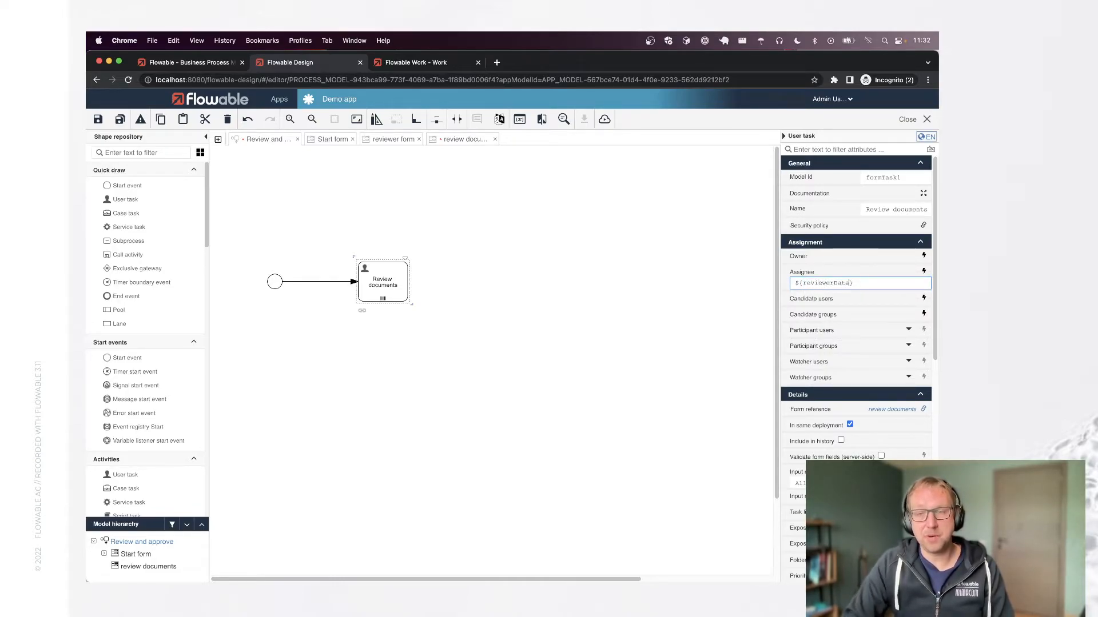
text(.)
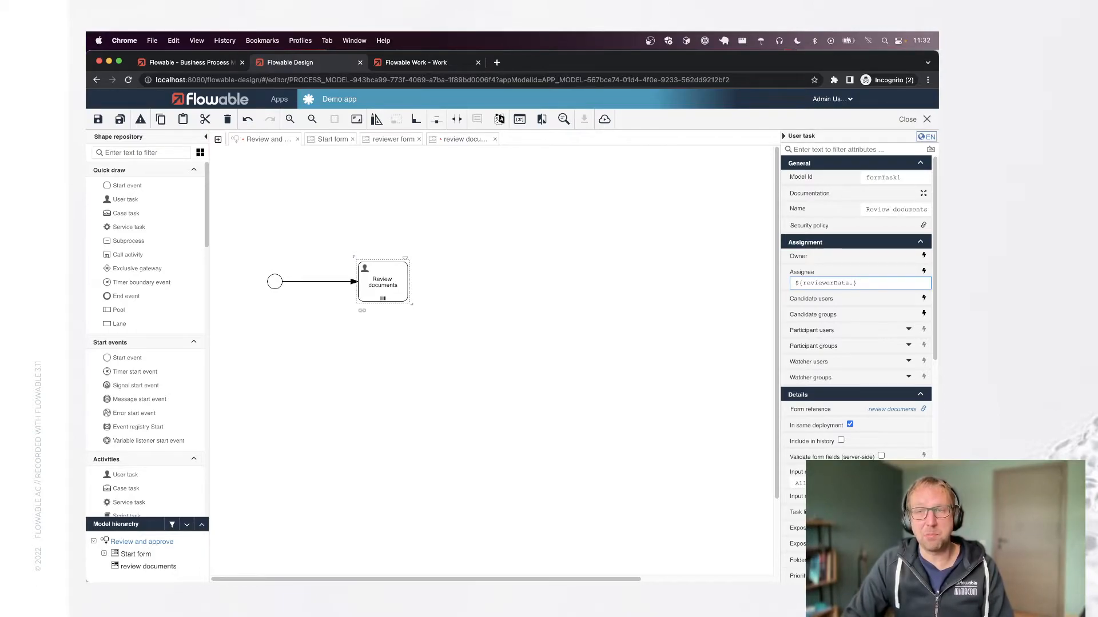
text(reviewer)
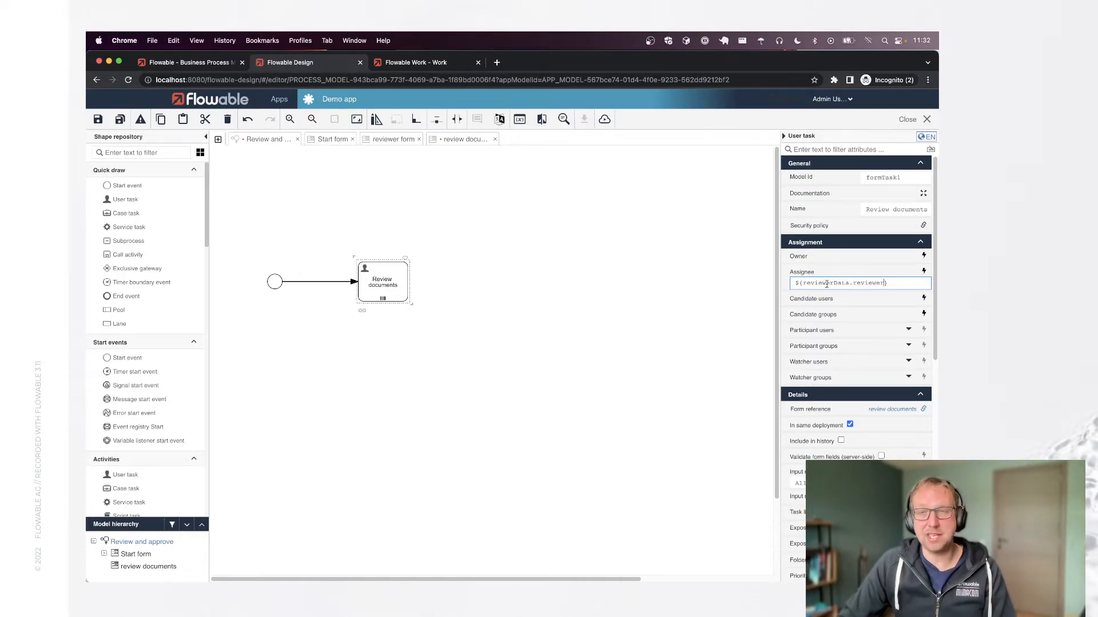
Step: Save the models and publish the Demo app to the default deployment target
key(super+s)
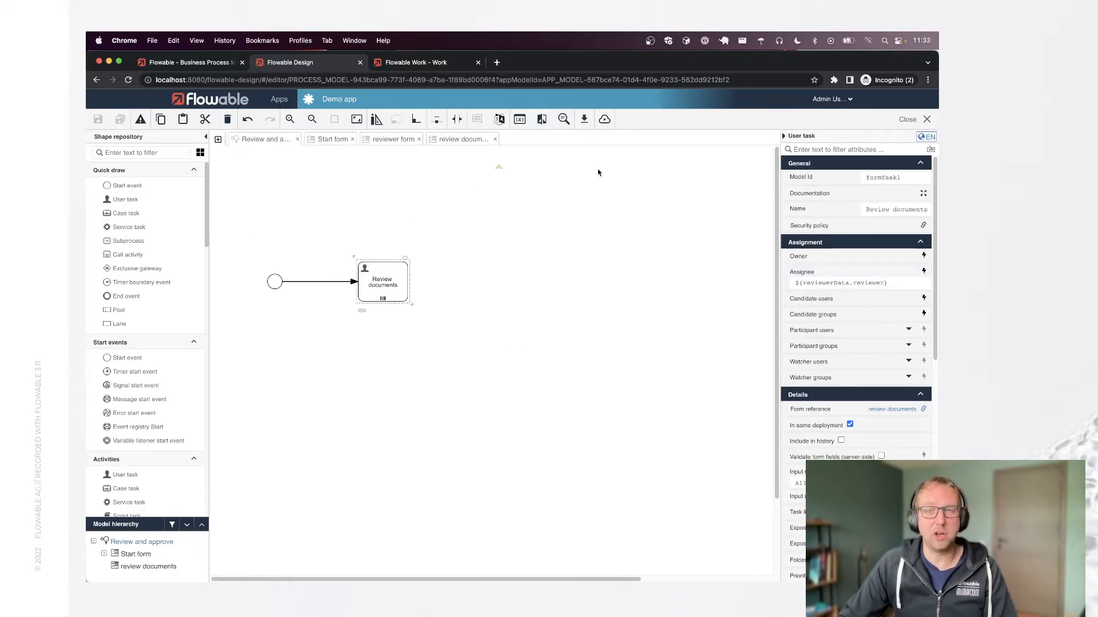
click(606, 121)
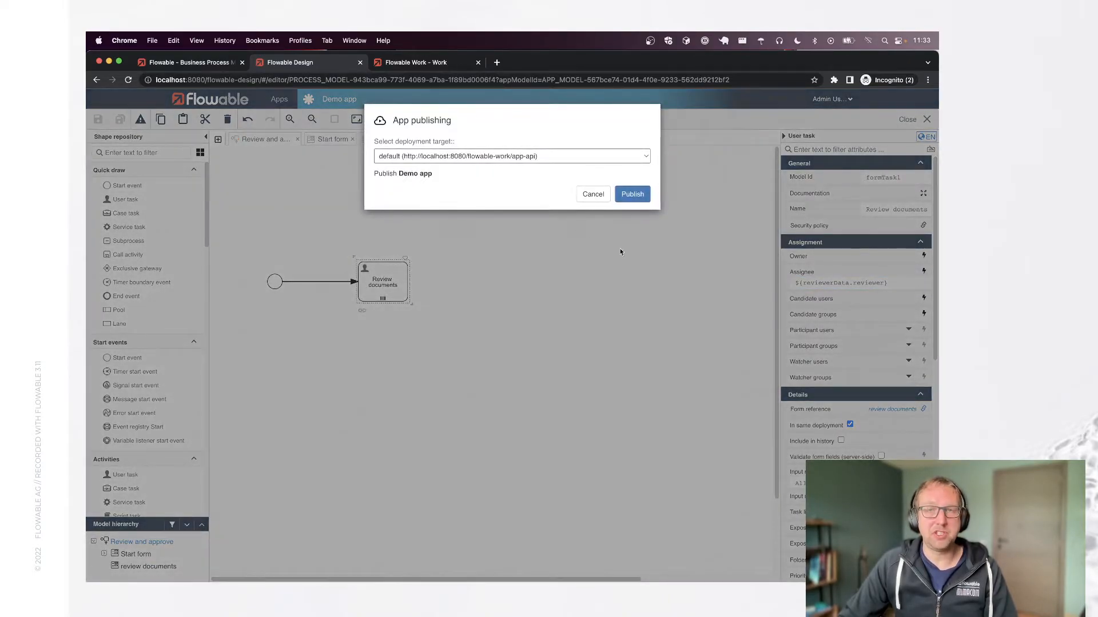
click(632, 194)
Step: In Flowable Work, begin creating a new process and attach "Document to review.pdf" from Downloads as its document
click(417, 62)
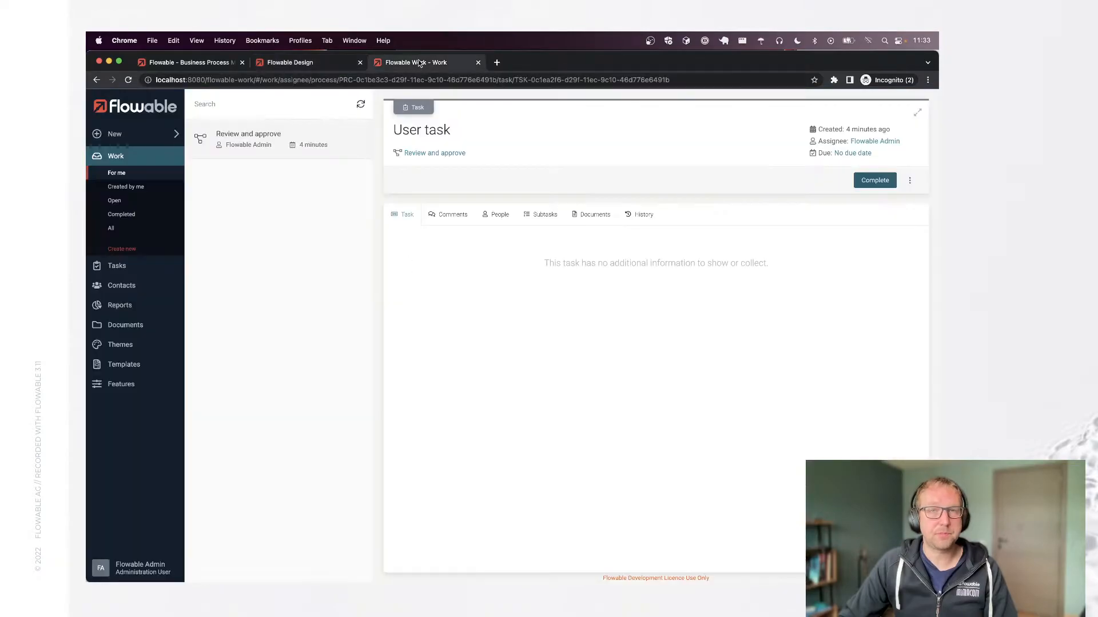
click(126, 252)
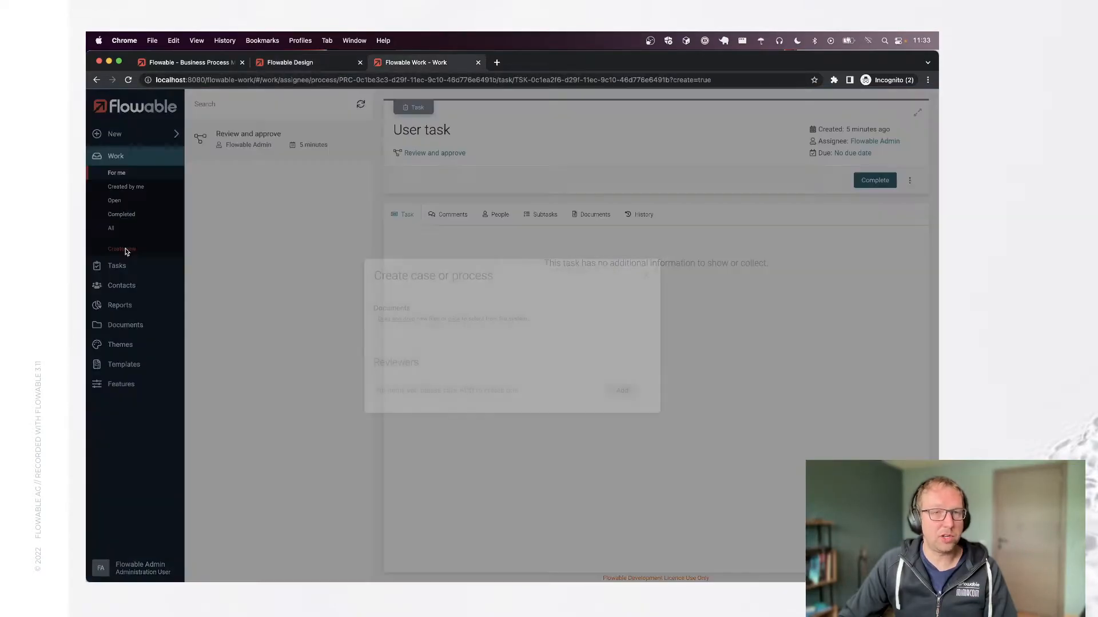
click(399, 309)
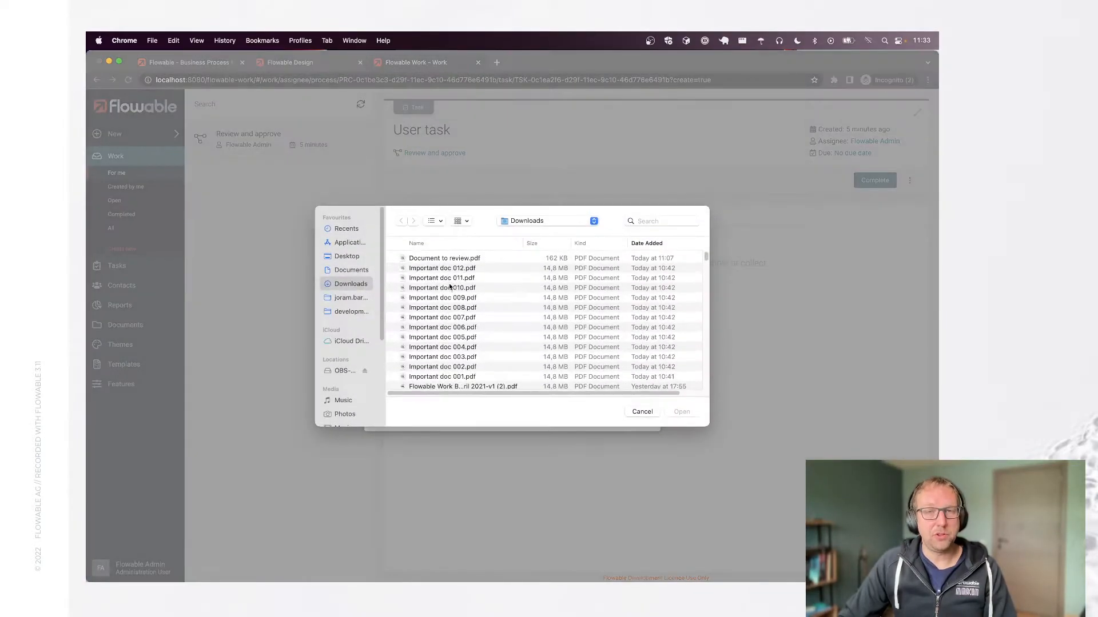
double_click(442, 260)
Step: Add two reviewer entries to the start form and pick a different person for each
click(620, 375)
click(490, 366)
text(a)
click(448, 324)
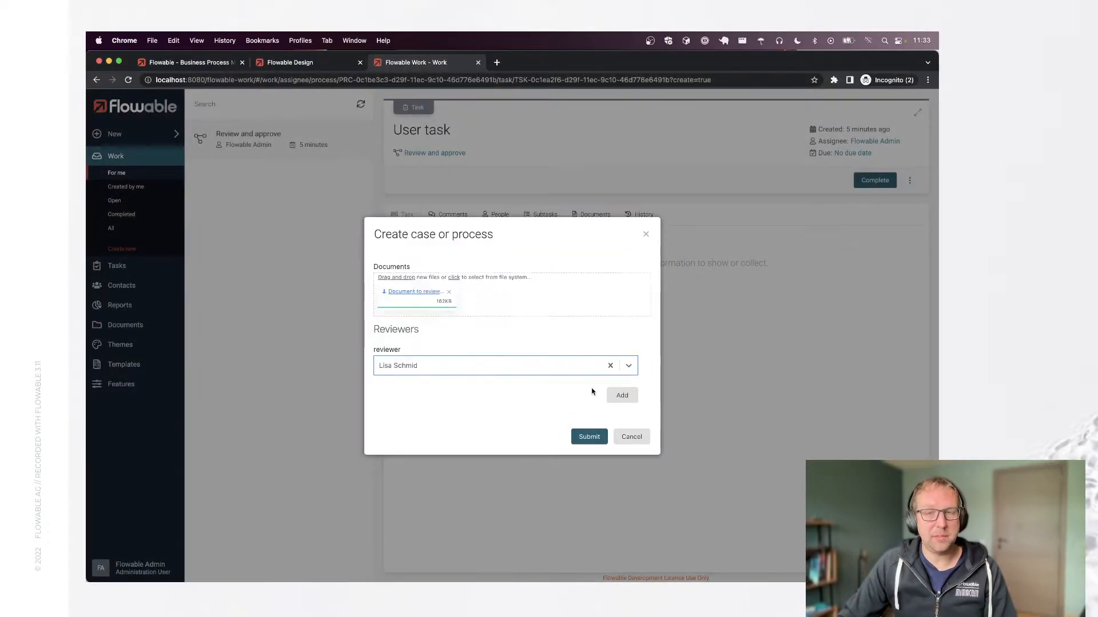
click(618, 395)
click(441, 386)
text(d)
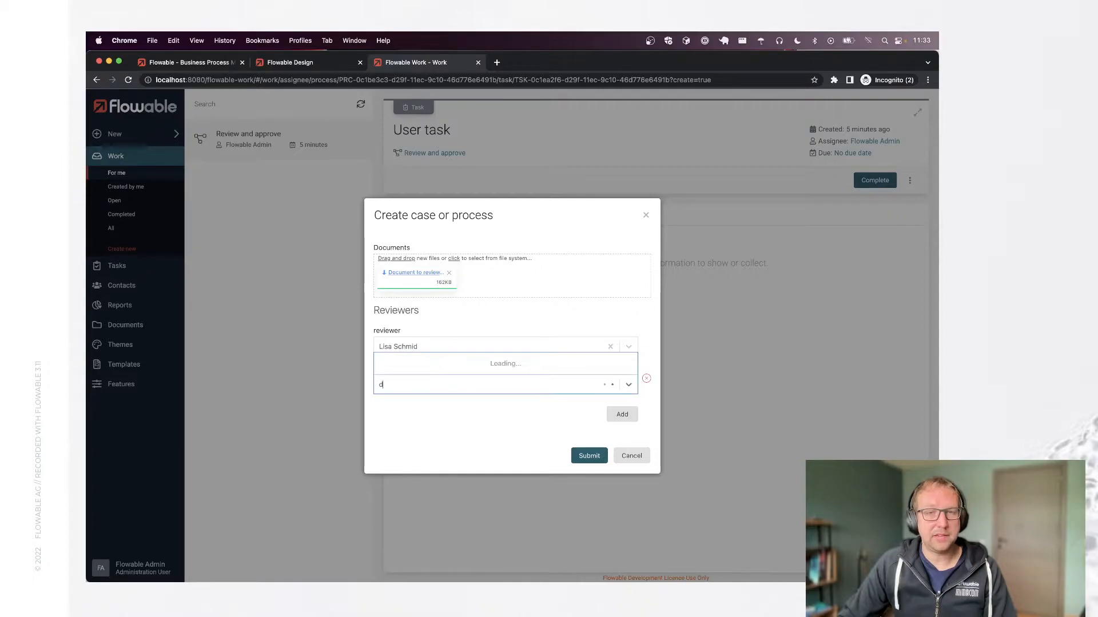
click(420, 274)
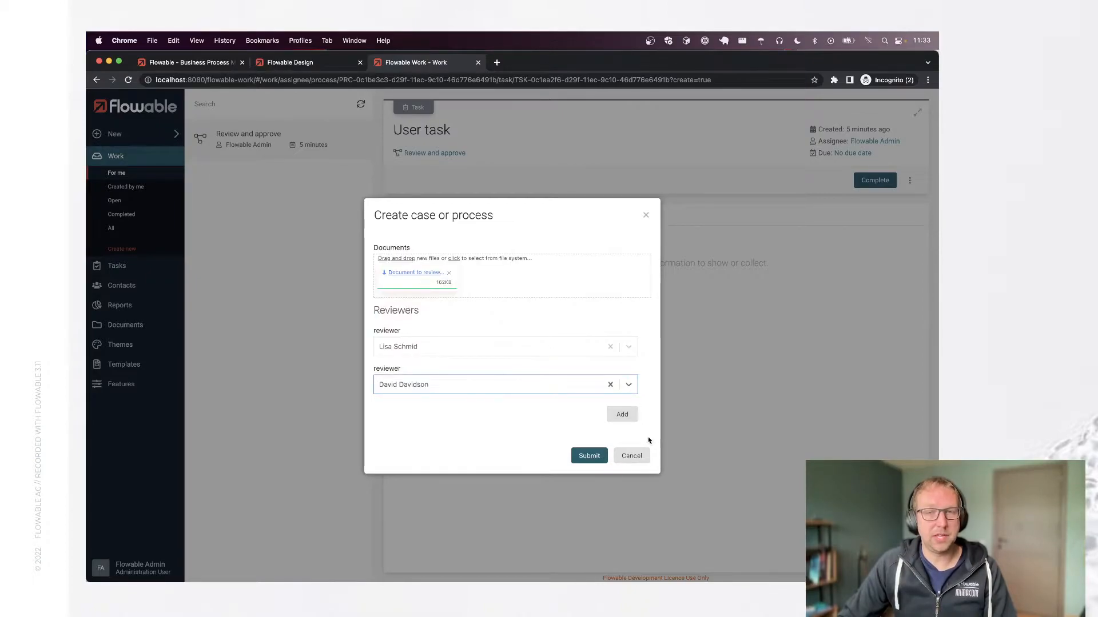
Step: Submit the start form and view the new Review and approve process's history diagram
click(584, 456)
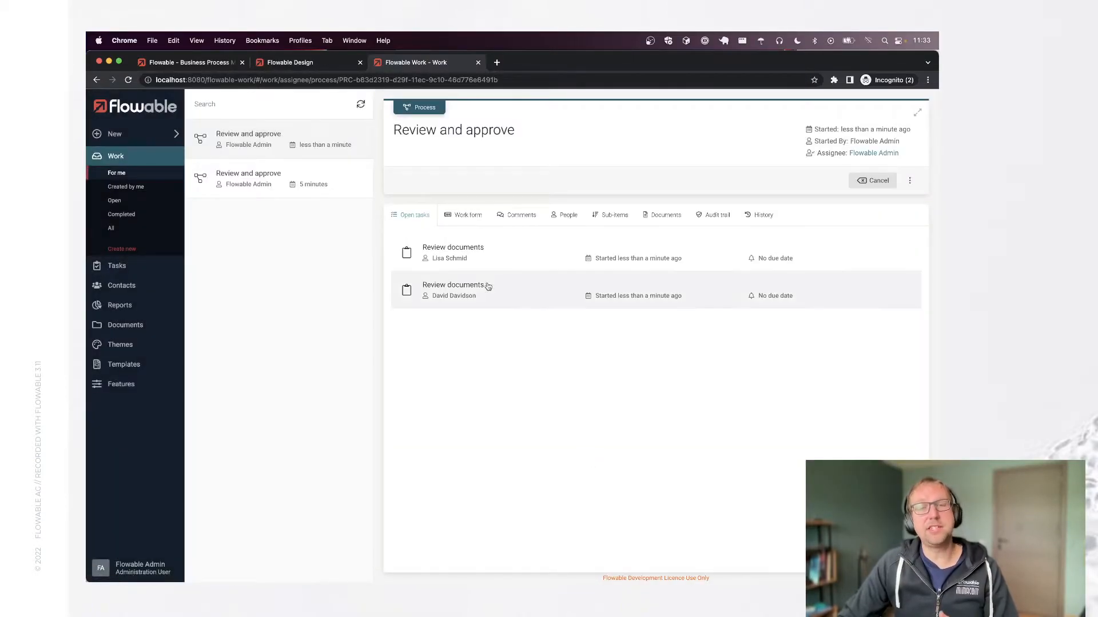
click(753, 220)
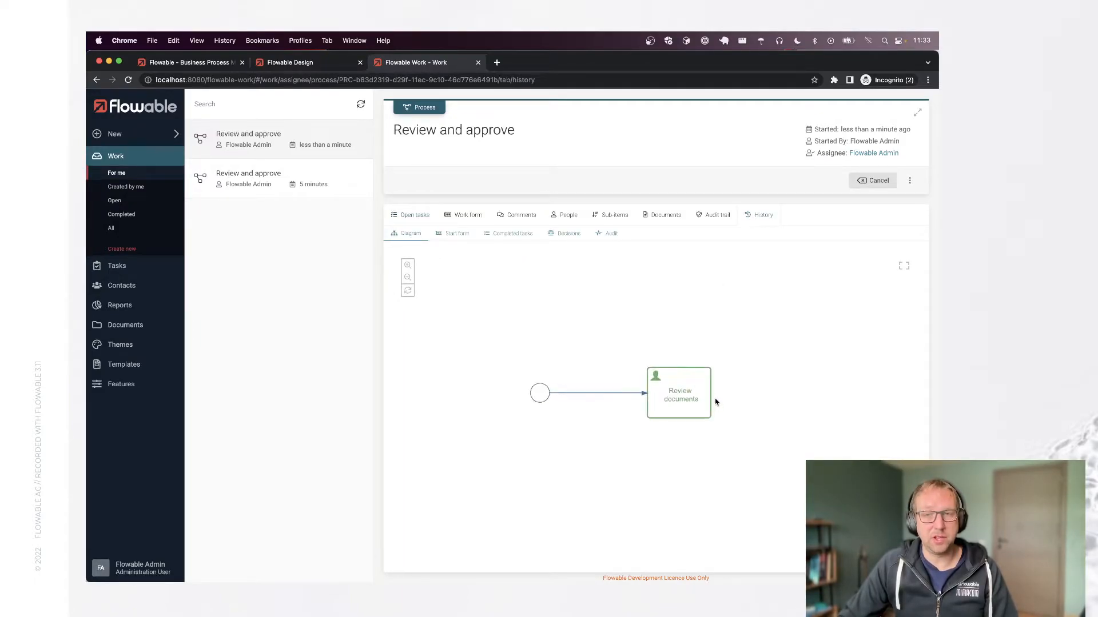
Step: Open the first reviewer's Review documents task from the process's open tasks and look through its attached PDF
click(406, 216)
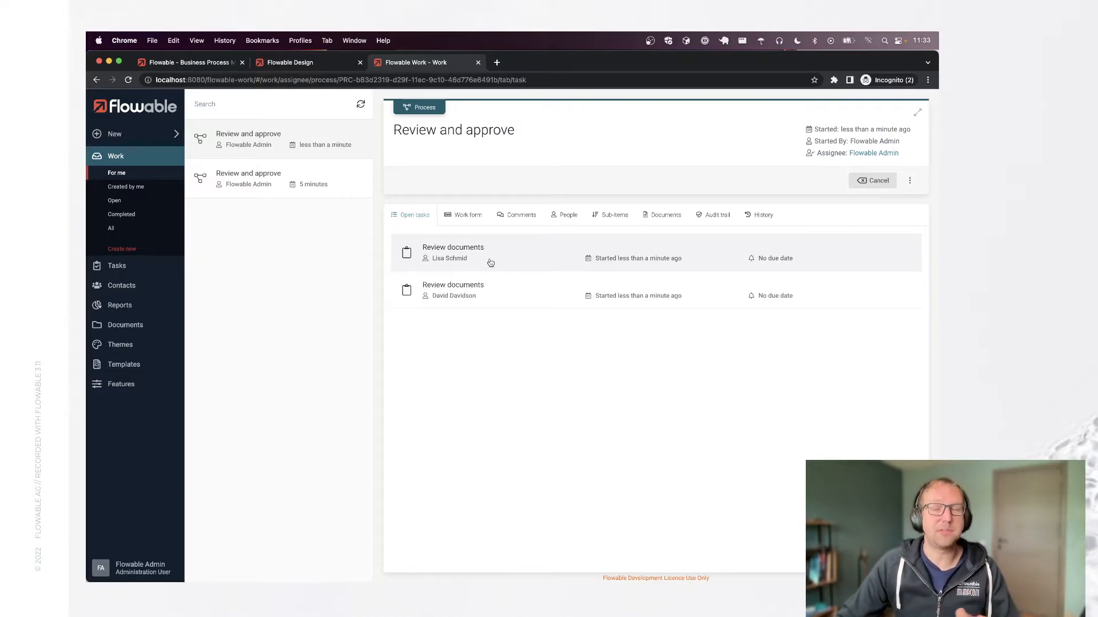
click(526, 265)
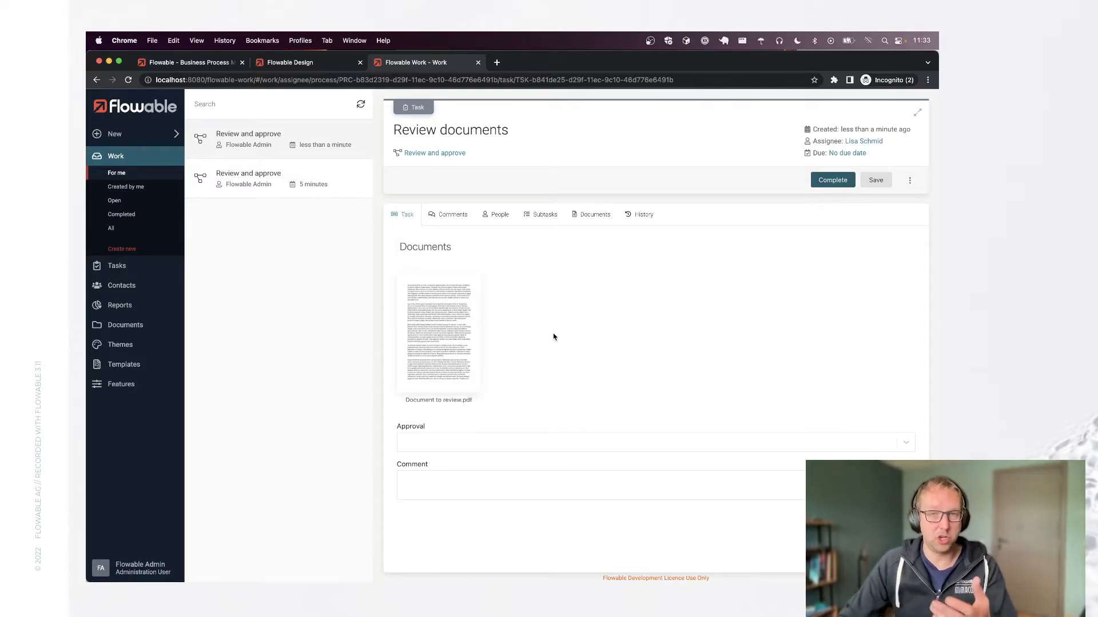
click(436, 338)
scroll(644, 307, down, 15)
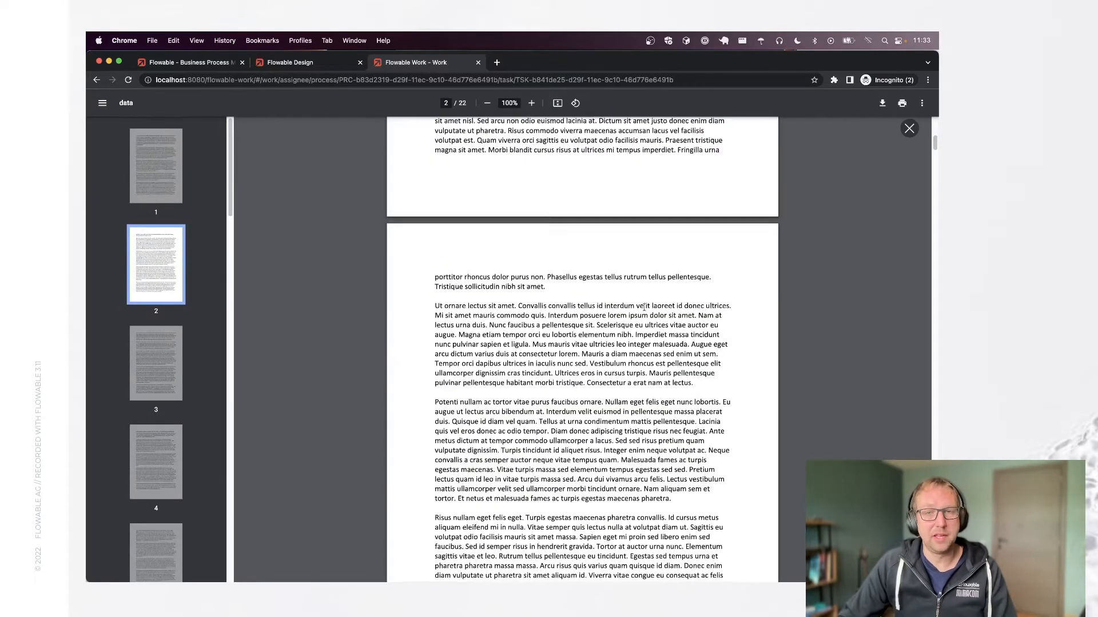
scroll(644, 308, up, 15)
key(Escape)
Step: Set the approval to Approved, enter the comment "Very nice1" and complete the first reviewer's task
click(501, 445)
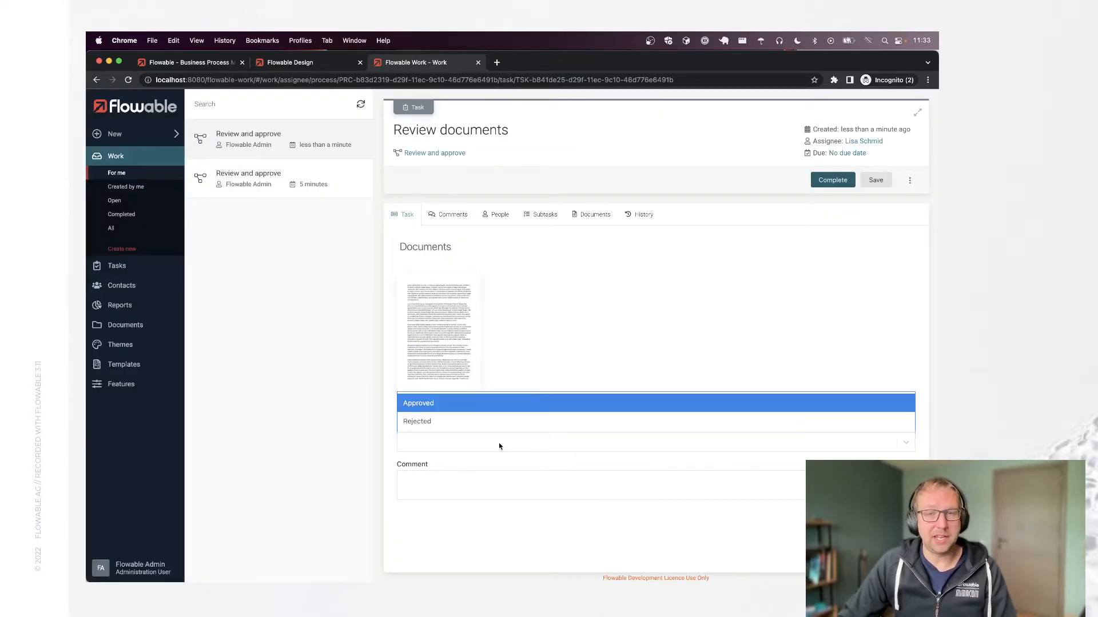
click(481, 403)
click(512, 478)
text(Very nice1)
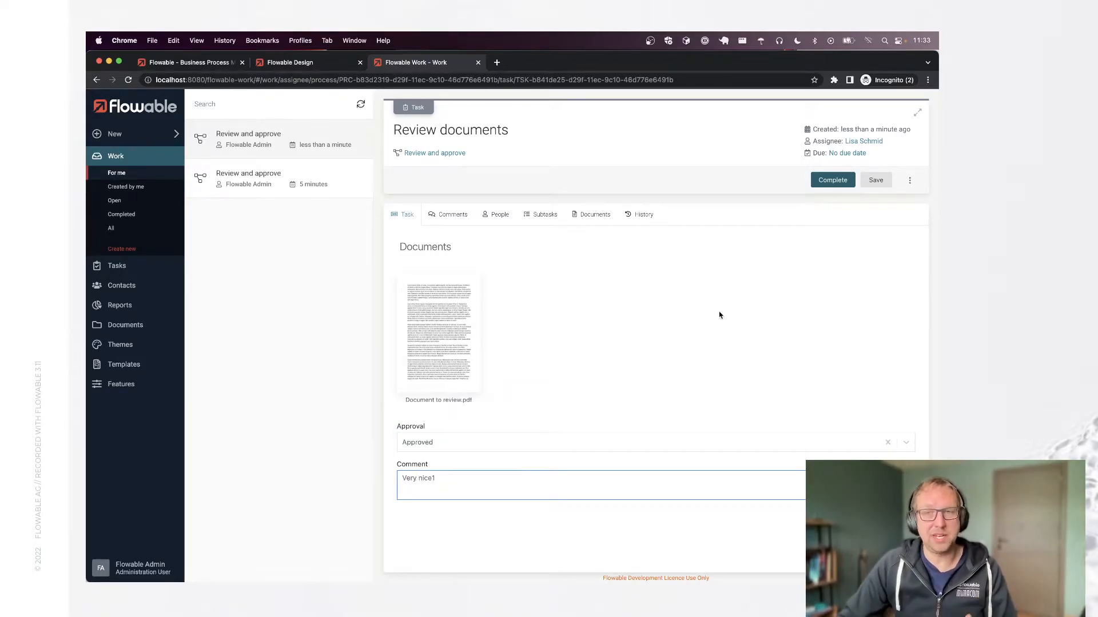
click(840, 182)
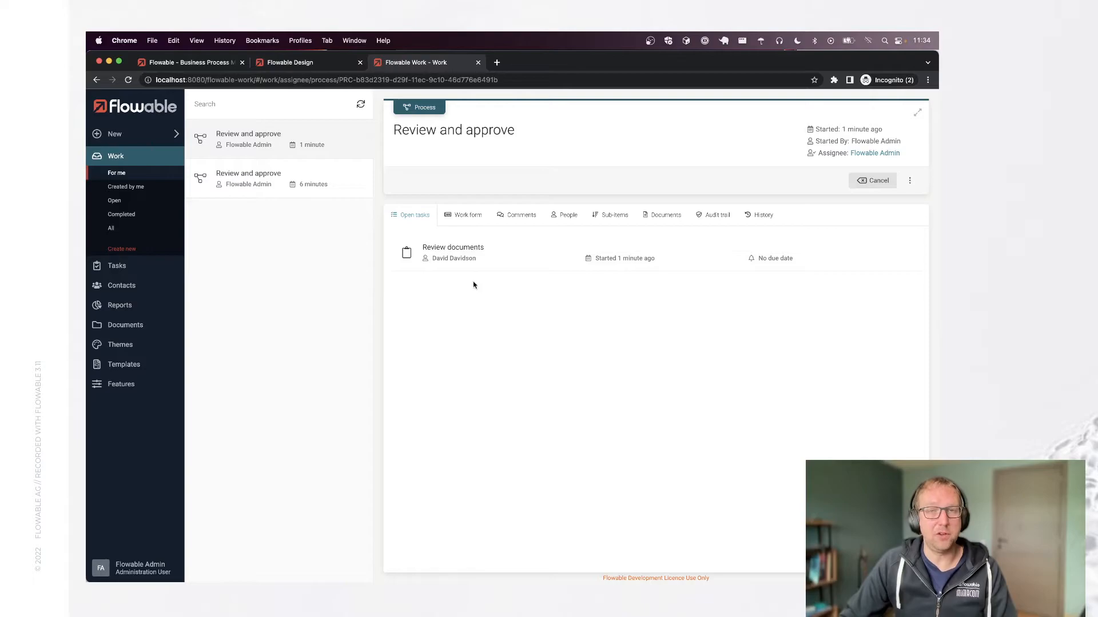
Step: Check the process model in Flowable Design, then return to Flowable Work and open the remaining reviewer's Review documents task
click(288, 65)
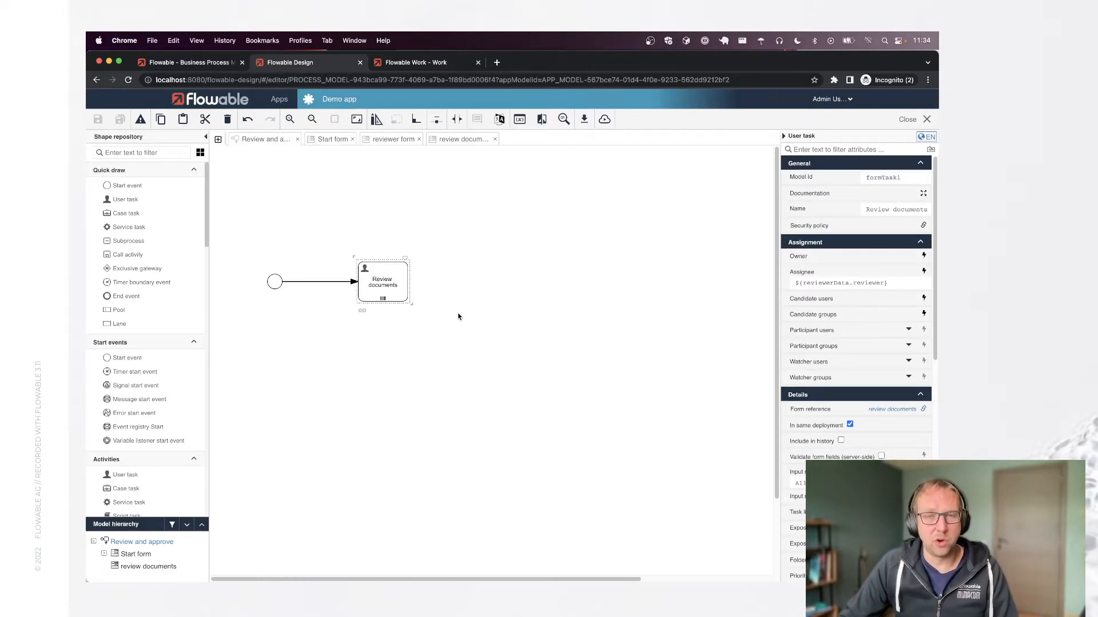
click(419, 65)
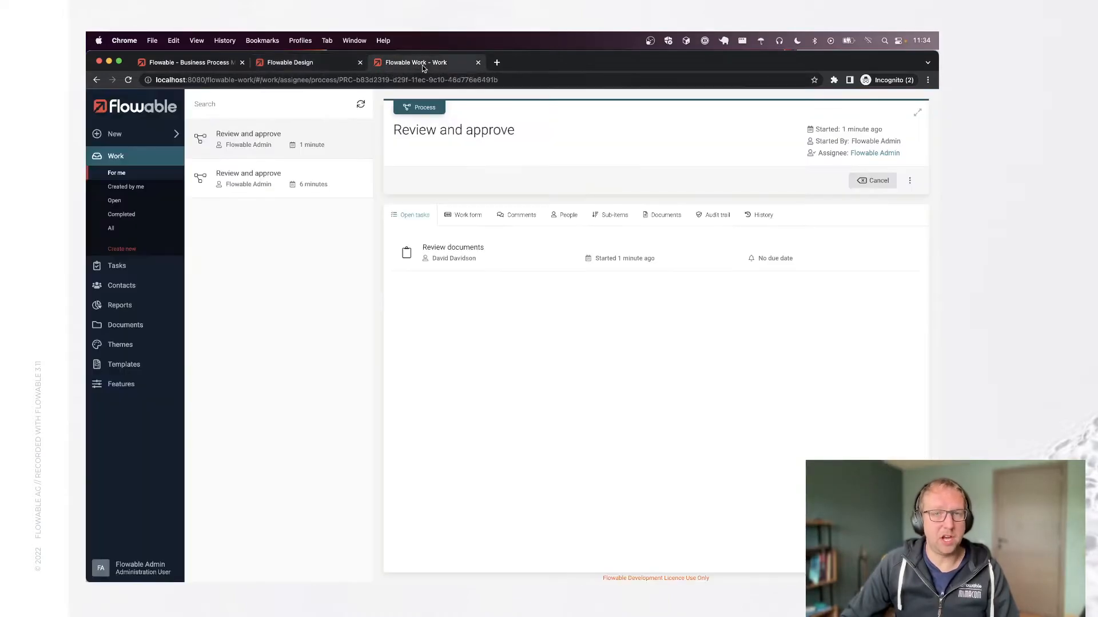
click(500, 261)
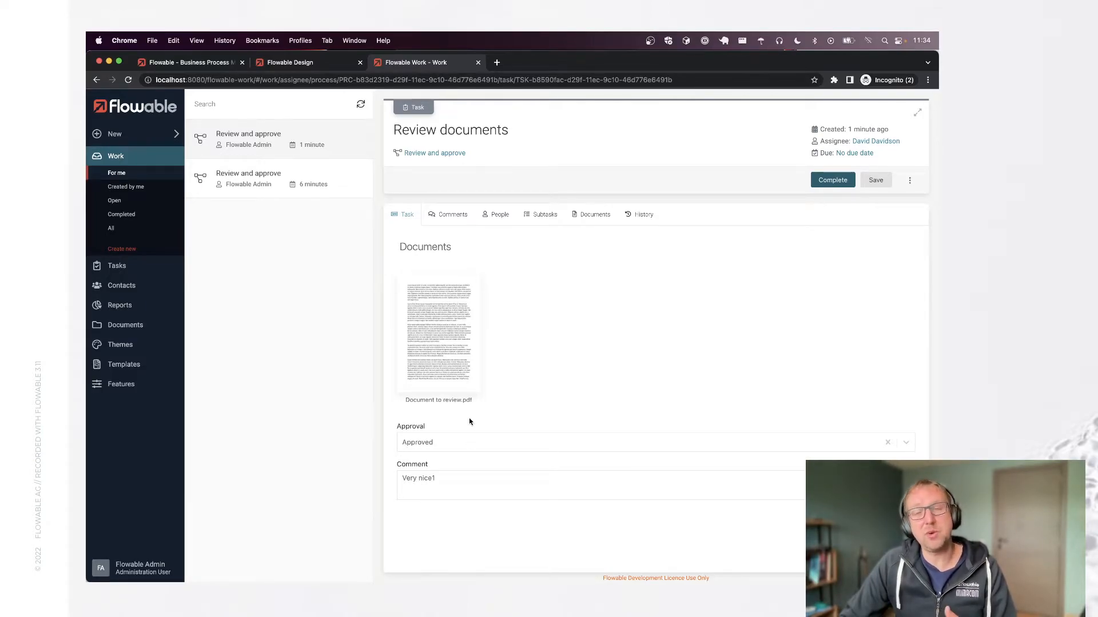
Step: In Flowable Design, add a variable aggregation with target "result" to the Review documents task, keeping type and target variable creation at Default
click(312, 63)
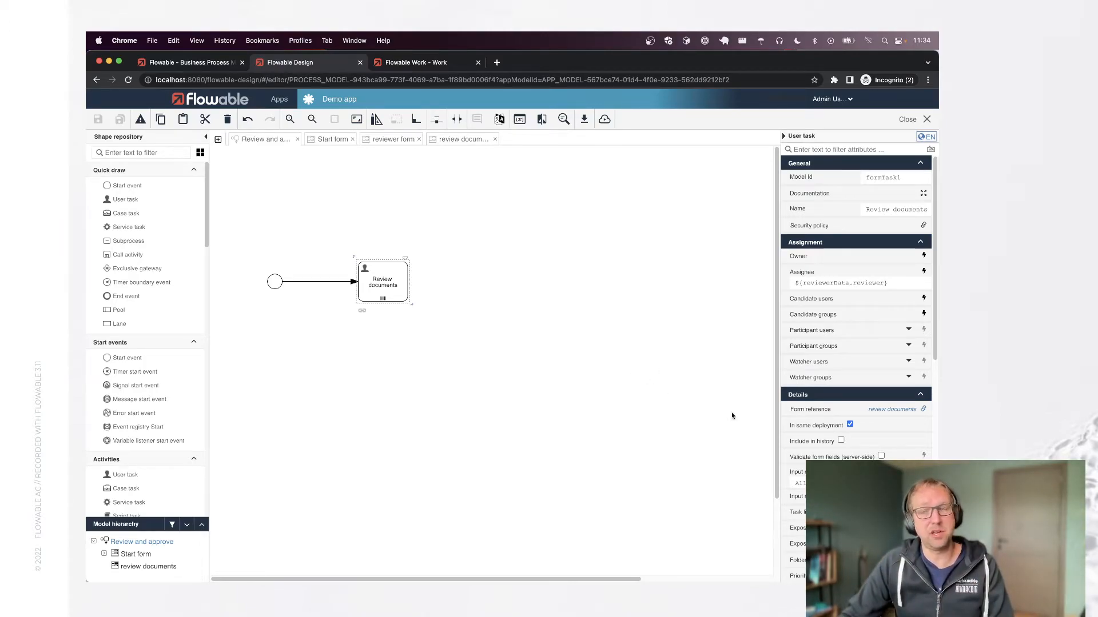
scroll(832, 386, down, 6)
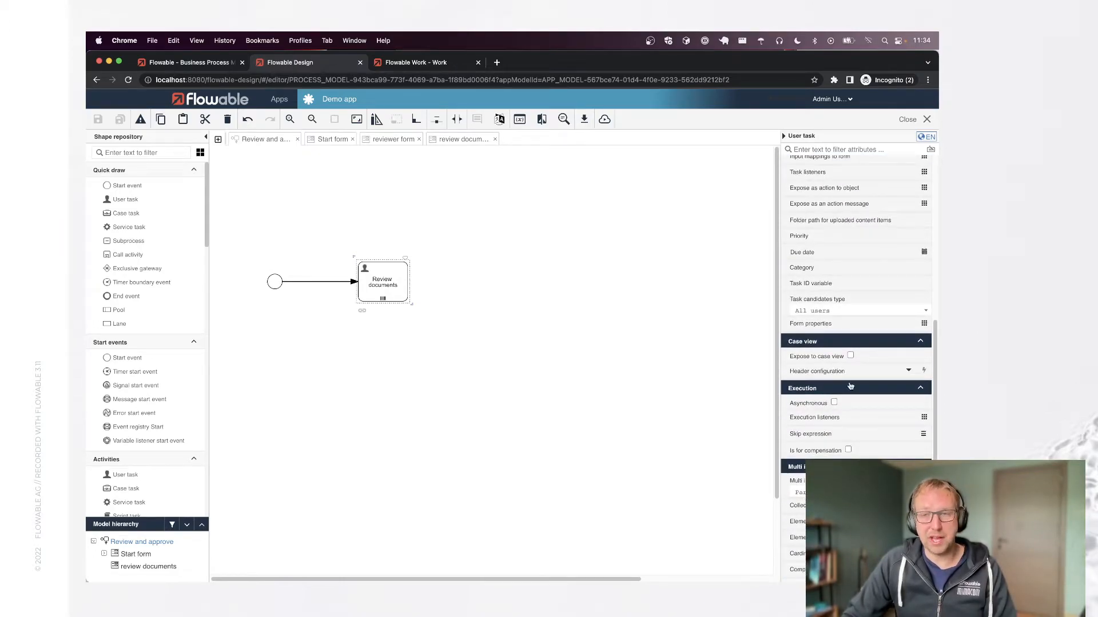
scroll(846, 388, down, 2)
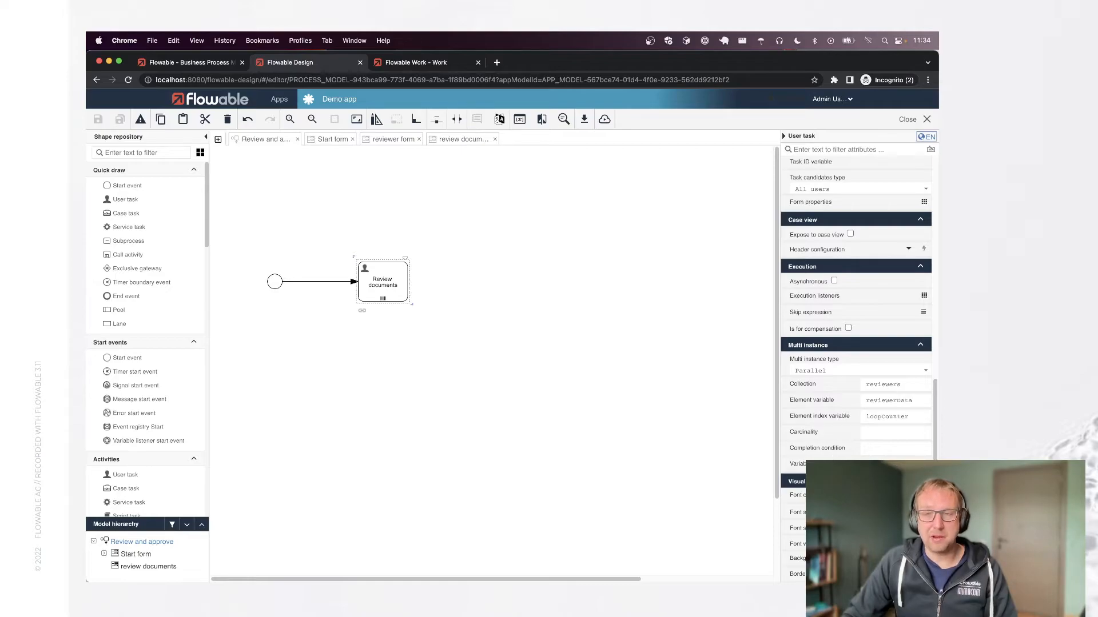
click(797, 463)
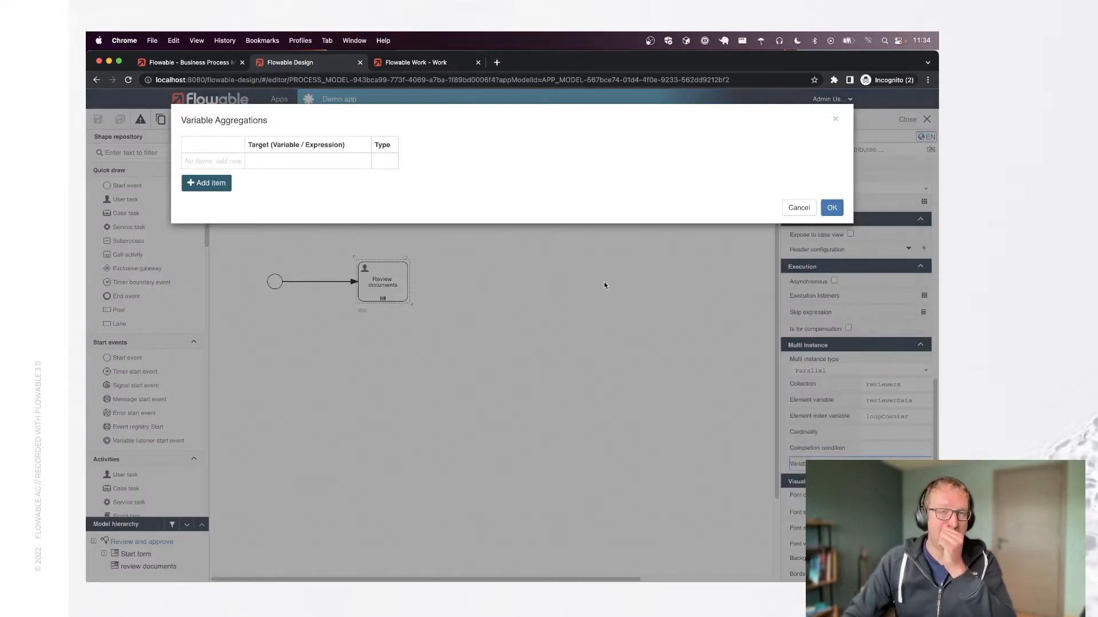
click(196, 188)
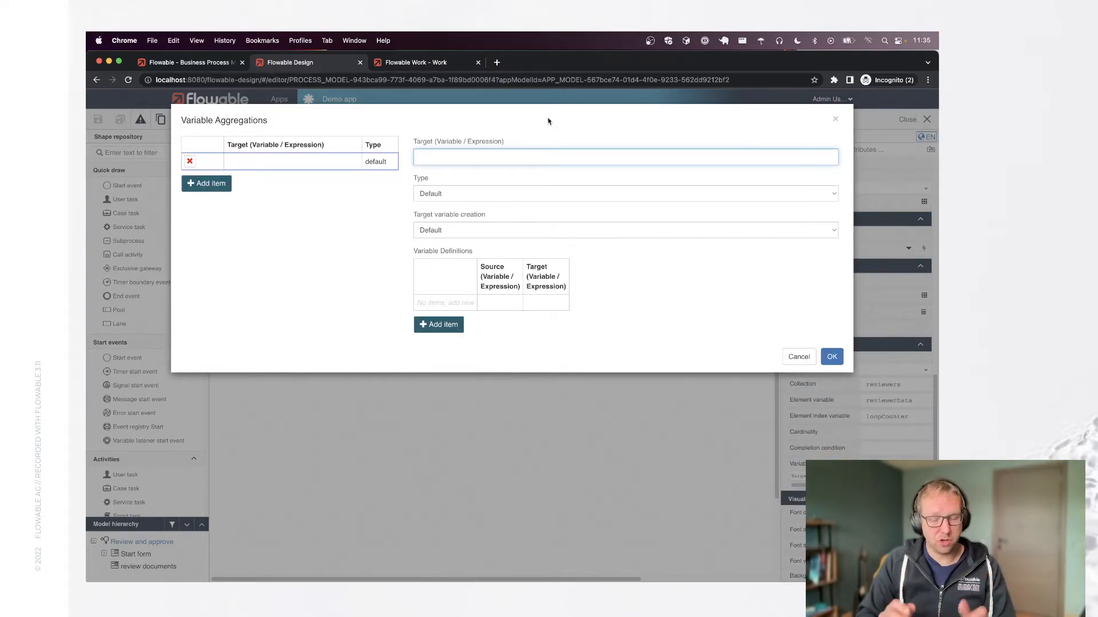
text(result)
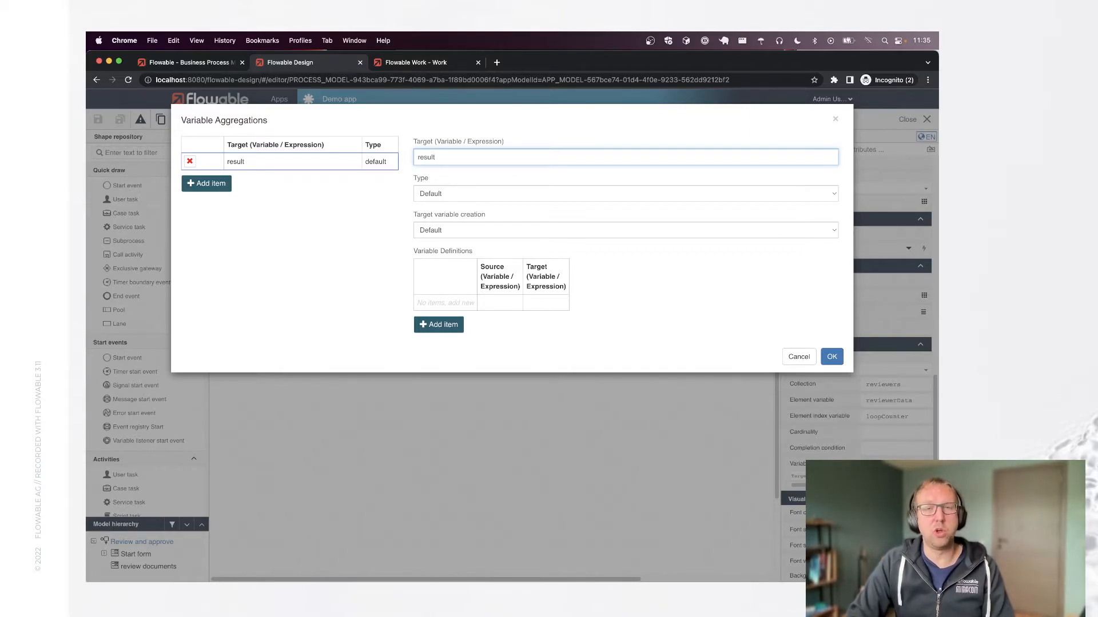
click(509, 193)
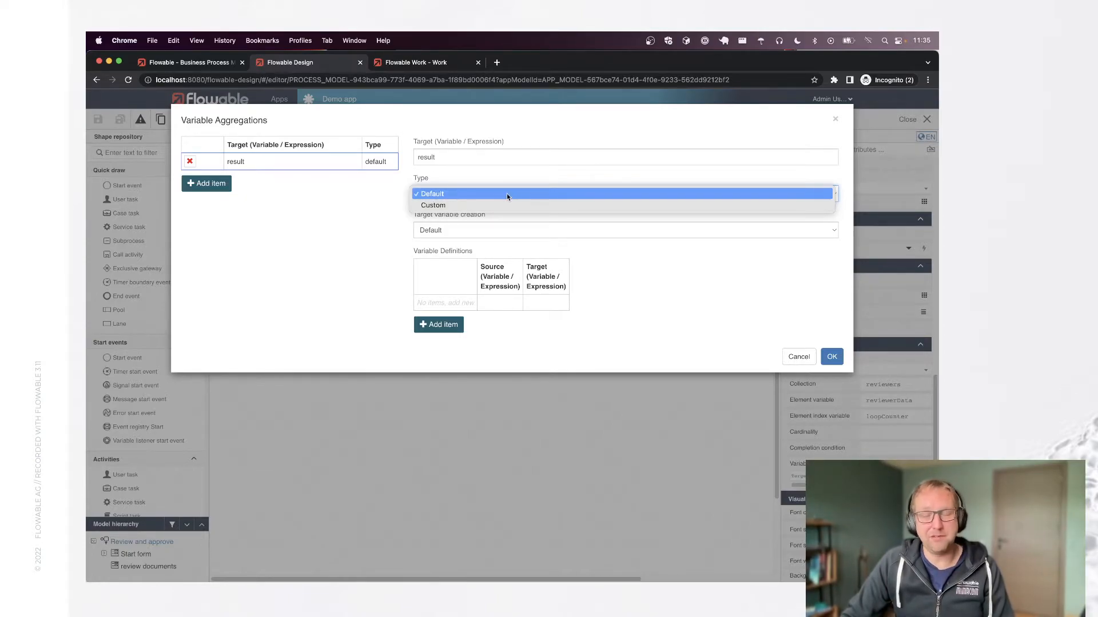
click(309, 209)
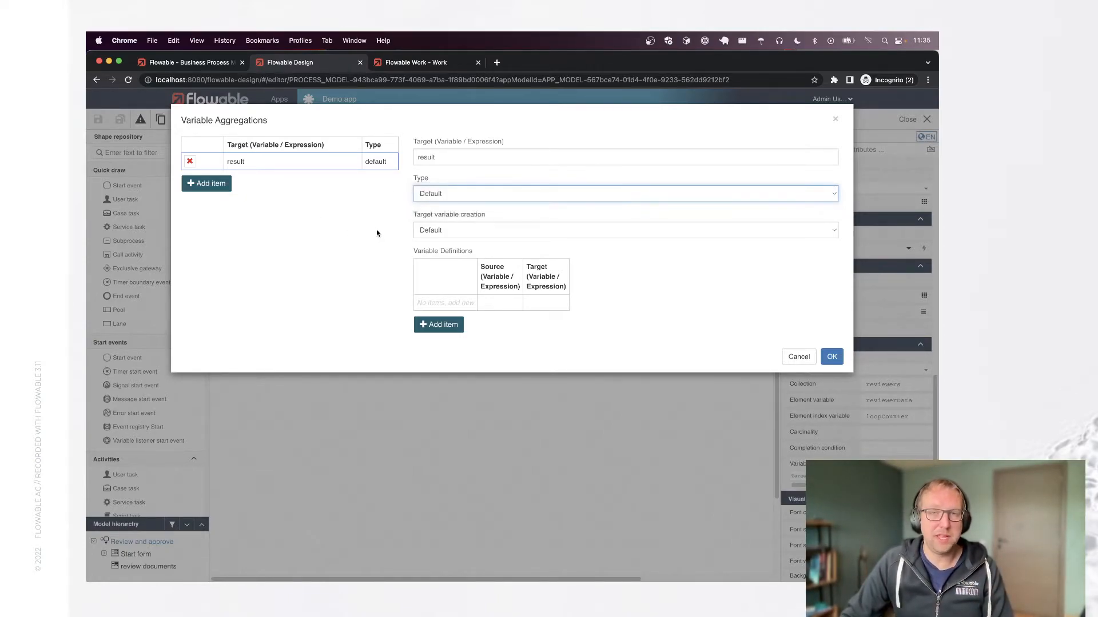
click(458, 232)
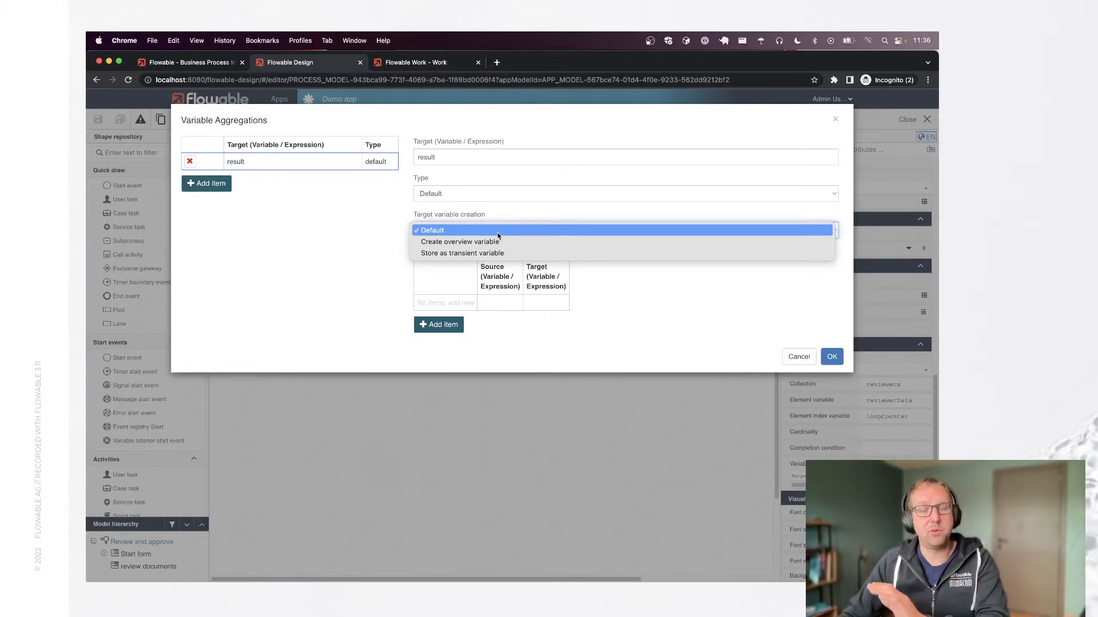
click(382, 252)
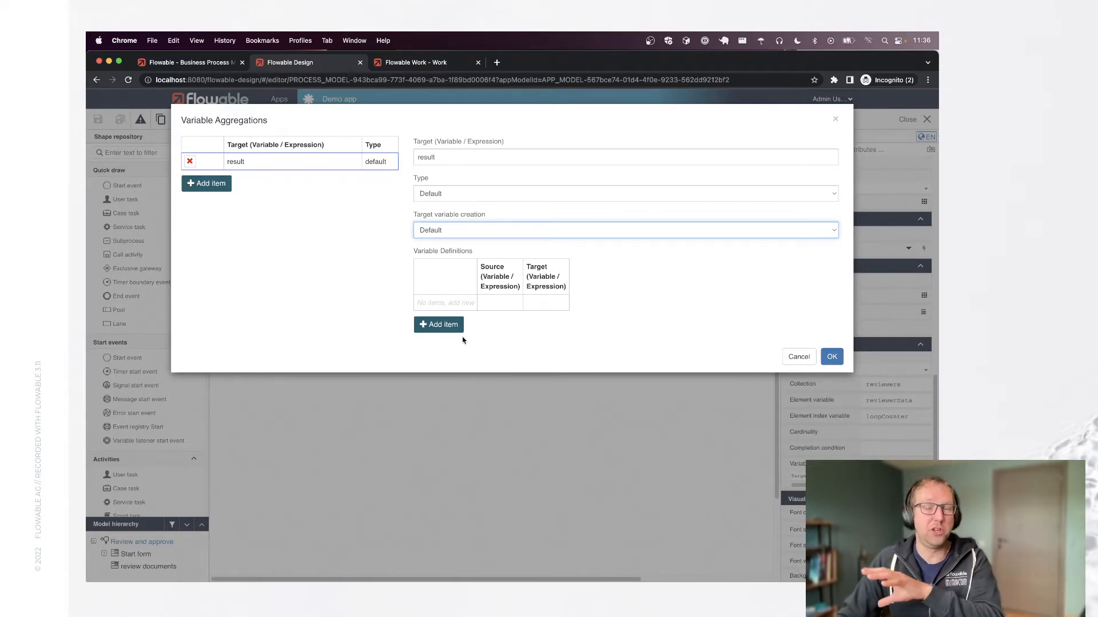
Step: Add a variable definition to the result aggregation with source "approval" and target "approval"
click(443, 329)
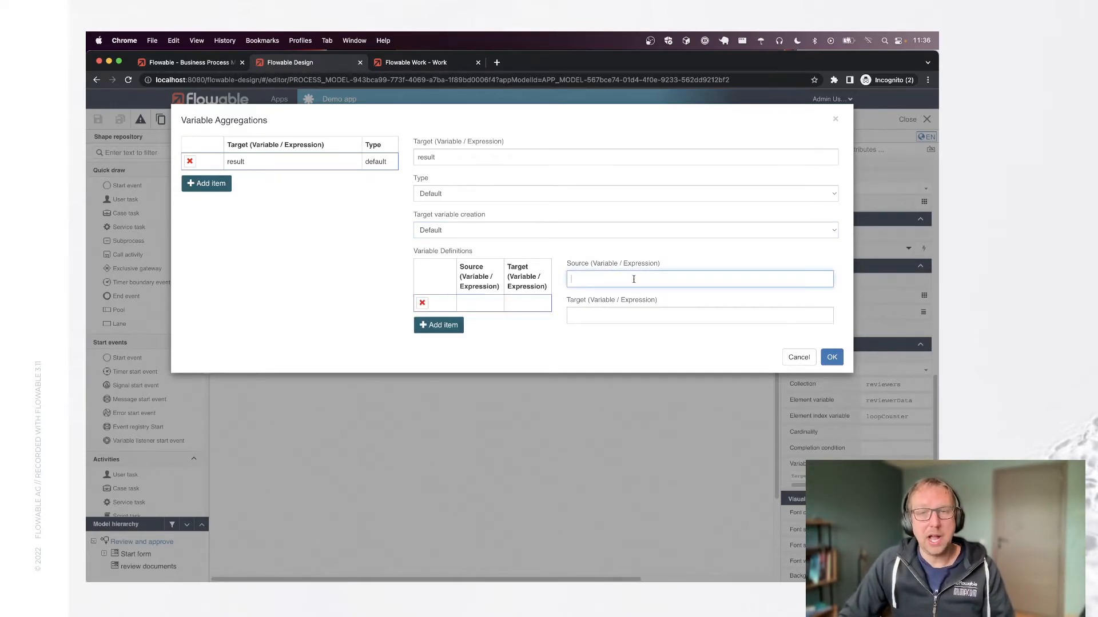
text(approval)
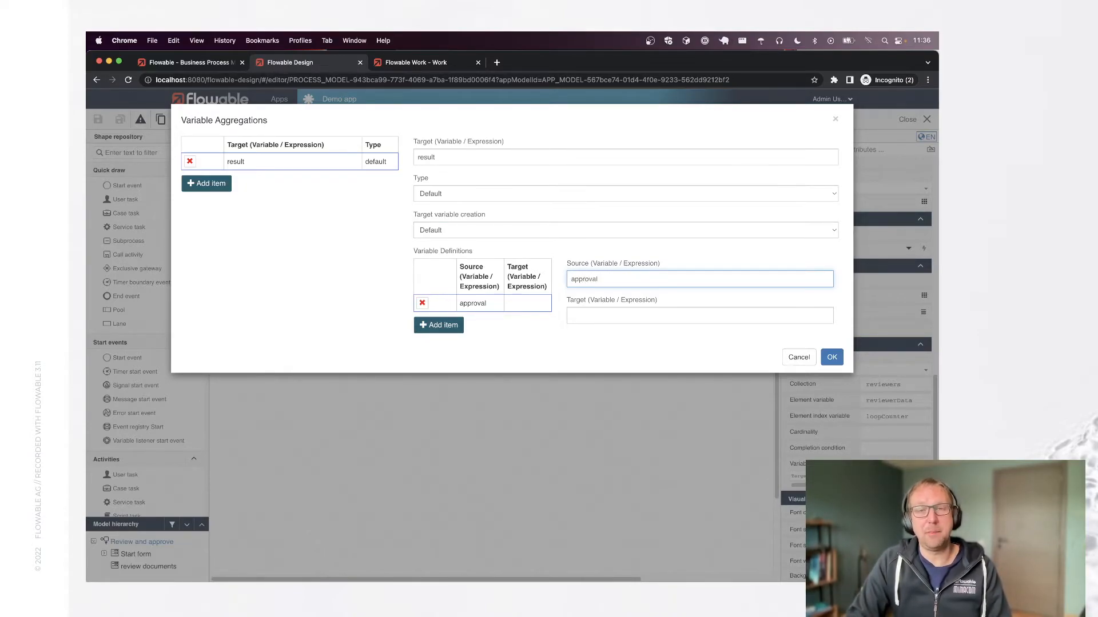
key(Tab)
text(app)
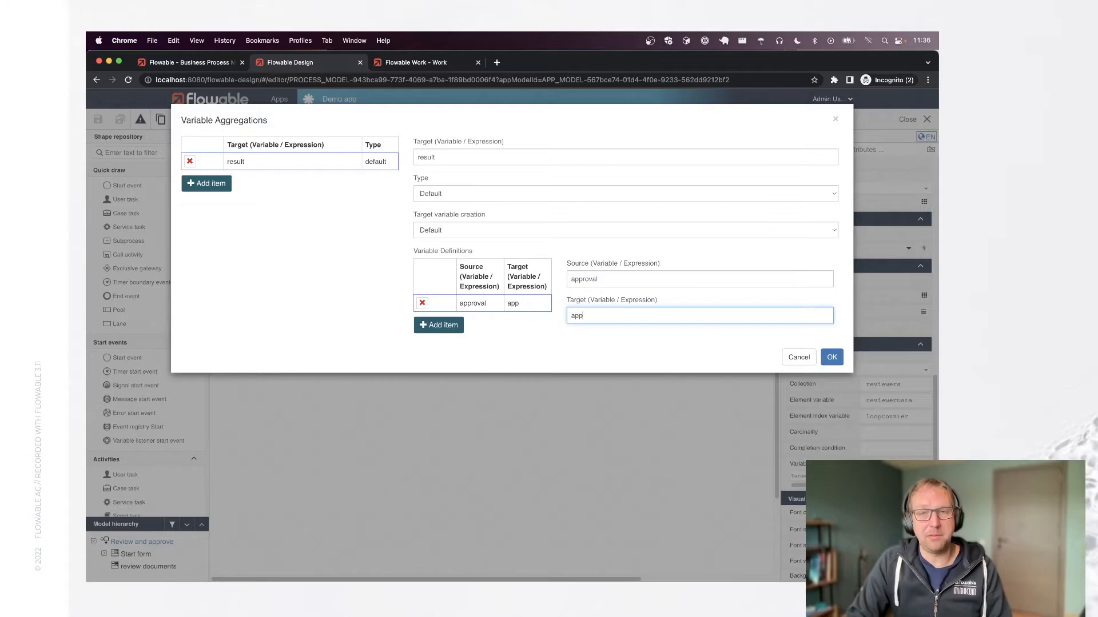
text(rvval)
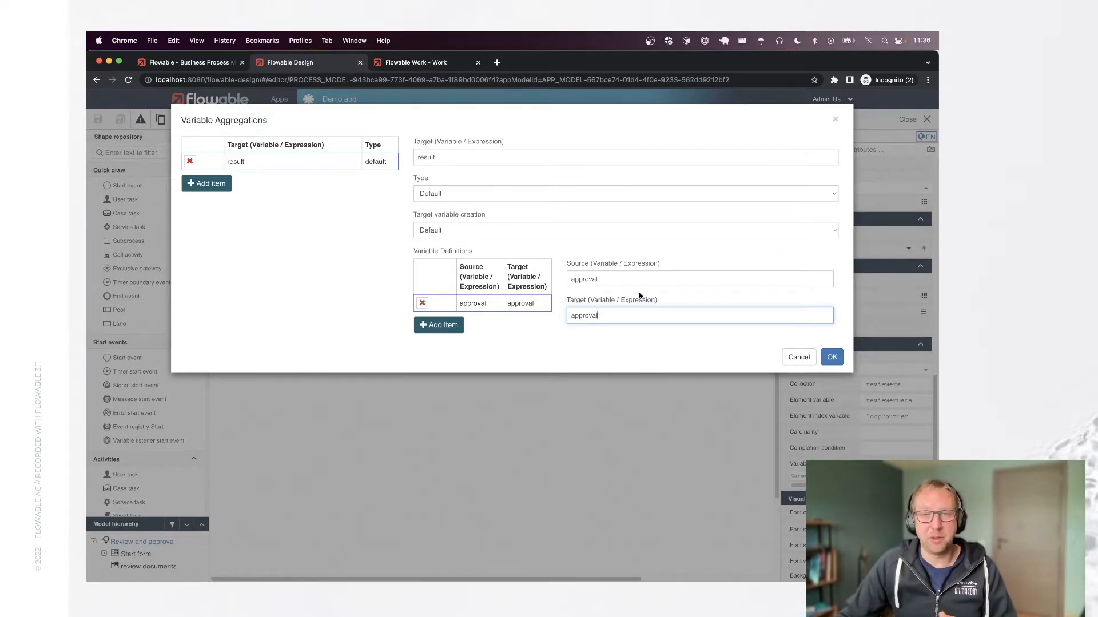
Step: Add a second variable definition with source "comment" and target "comment", and confirm the aggregation
click(437, 325)
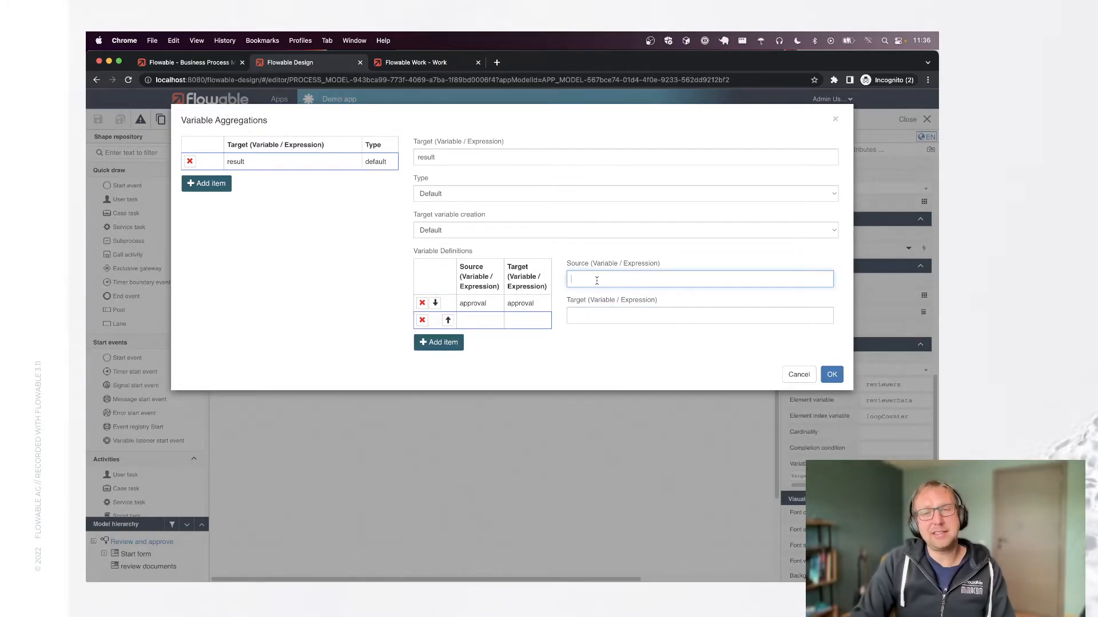
text(comment)
key(Tab)
text(comment)
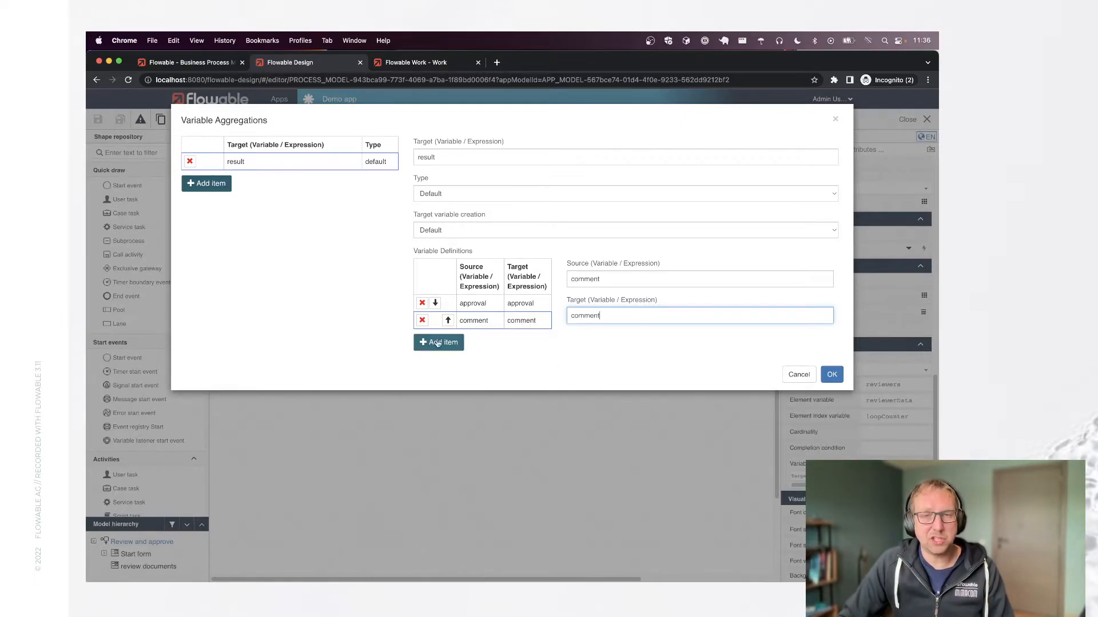
click(831, 378)
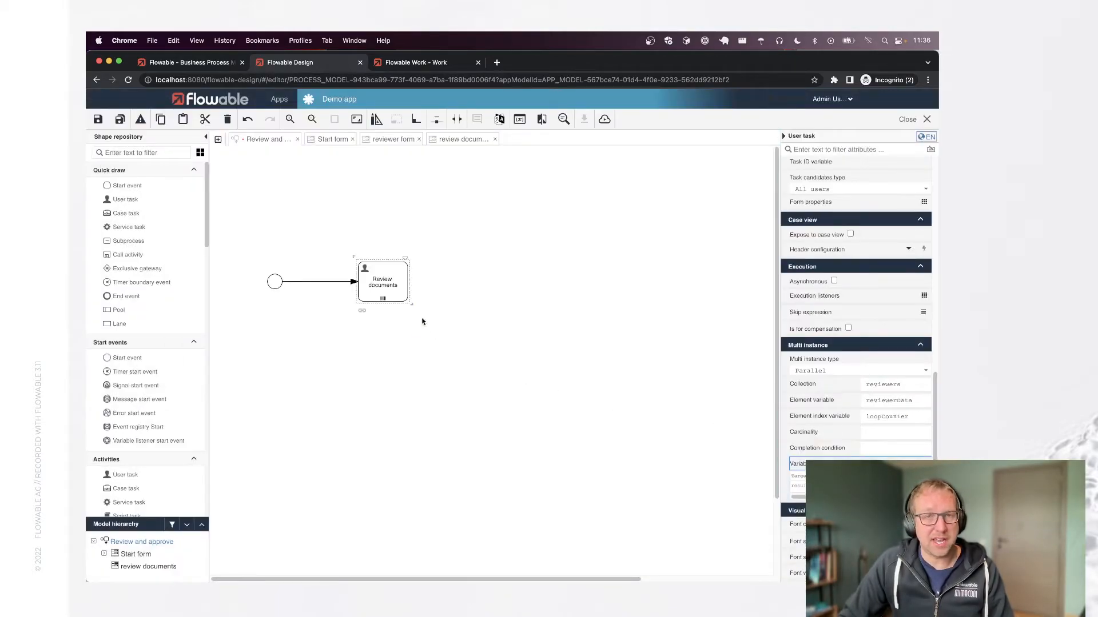
Step: Copy the Review documents task's assignee expression ${reviewerData.reviewer} and return to the task's multi-instance settings
scroll(800, 348, up, 10)
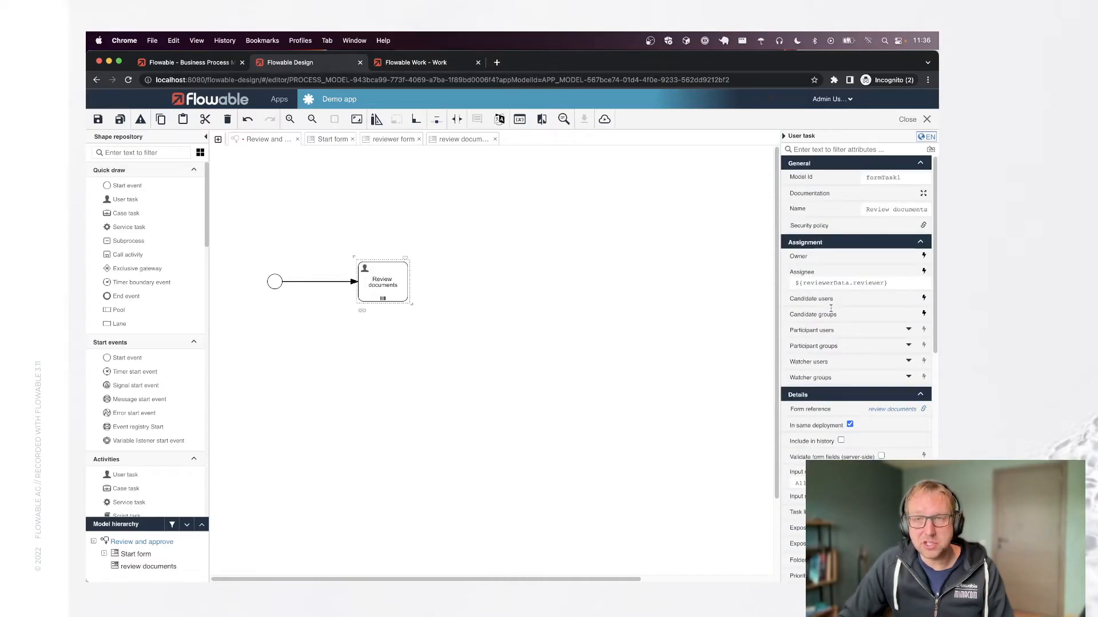
scroll(874, 377, down, 10)
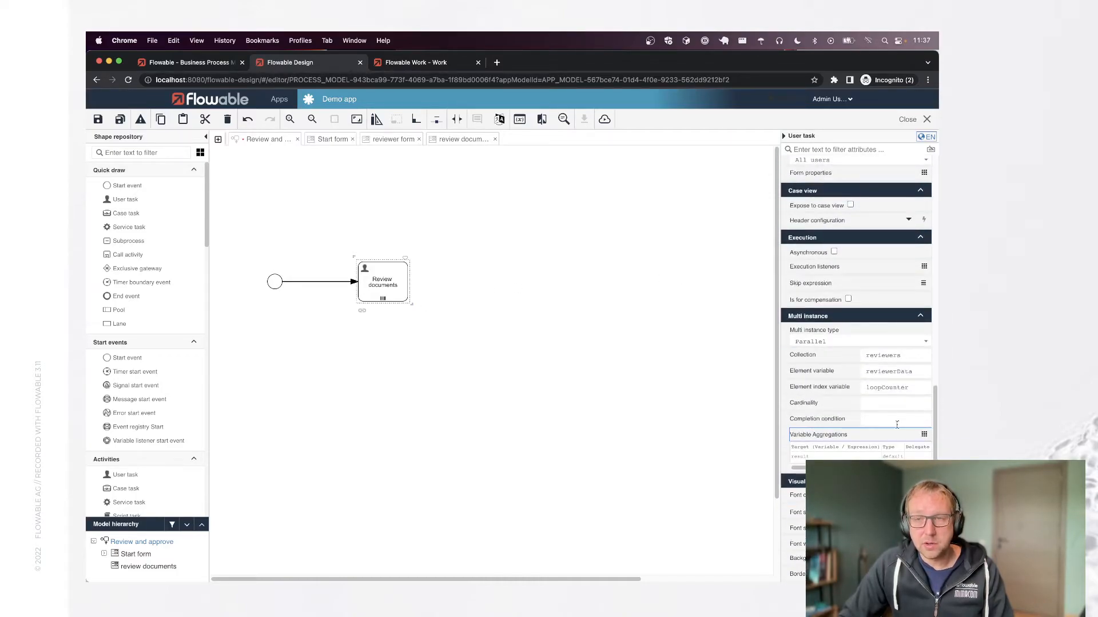
scroll(875, 369, up, 10)
click(805, 284)
drag(805, 284, 886, 284)
click(498, 360)
click(381, 283)
scroll(800, 472, down, 5)
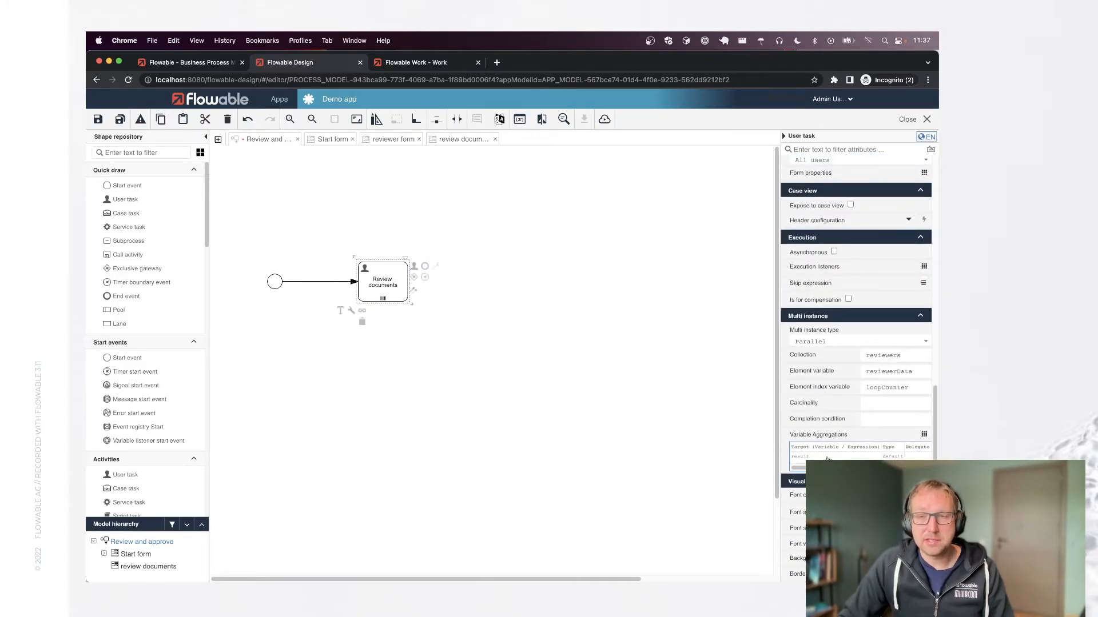
Step: Add a third variable definition to the result aggregation with source ${reviewerData.reviewer} and target "reviewer", and confirm it
click(799, 464)
click(439, 342)
click(625, 278)
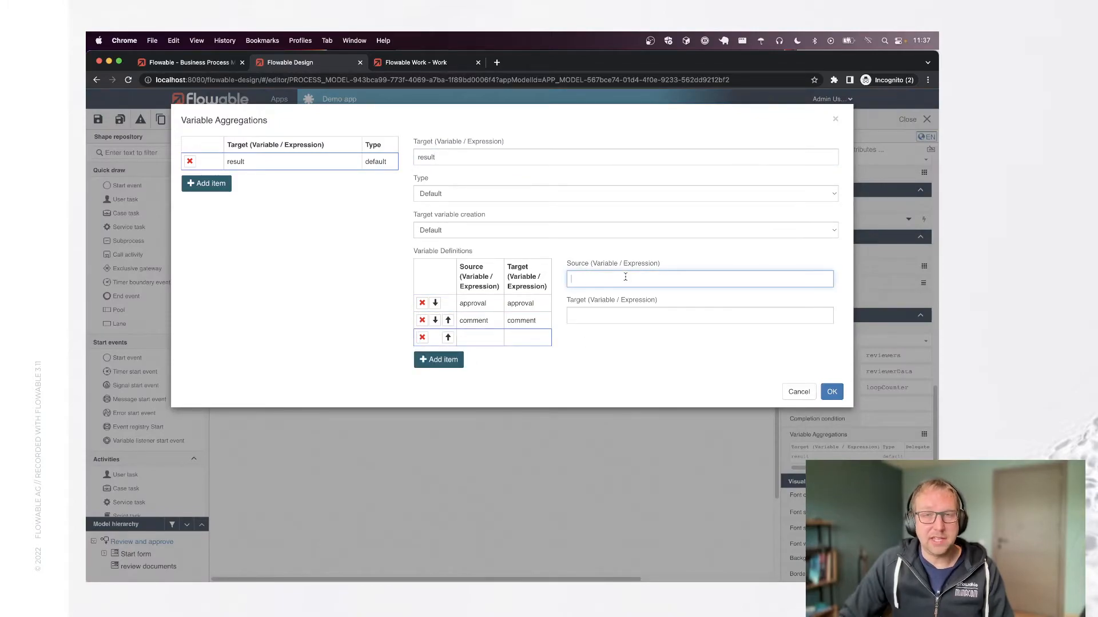
text(${reviewerData.reviewer})
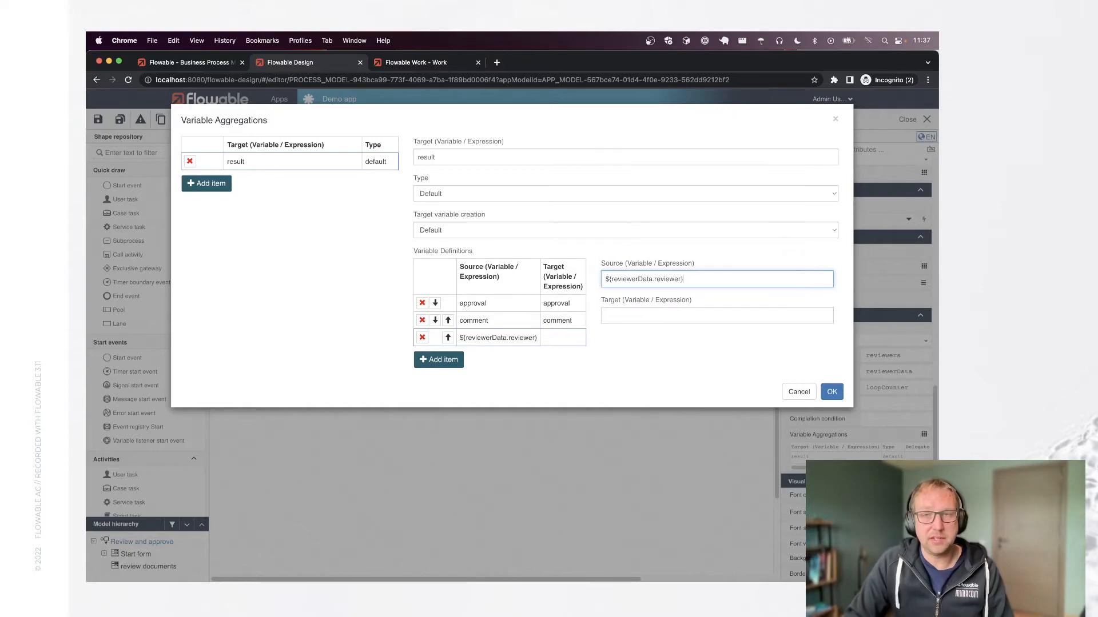
click(661, 315)
text(reviewer)
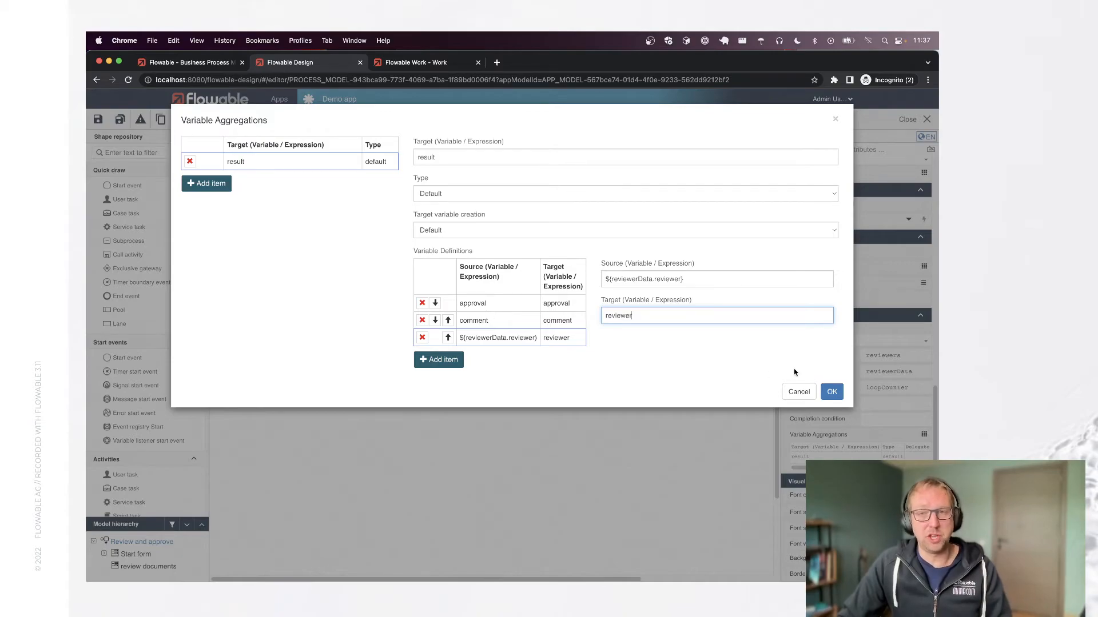
click(832, 392)
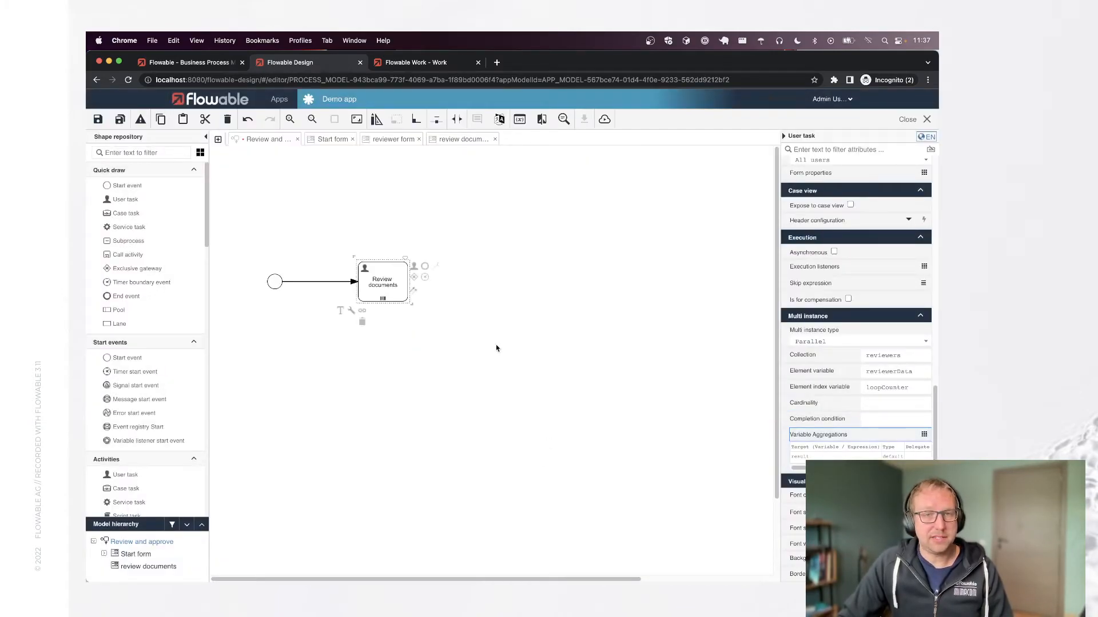
Step: Add a user task after the Review documents task and connect the two with a sequence flow
drag(152, 199, 489, 288)
click(402, 294)
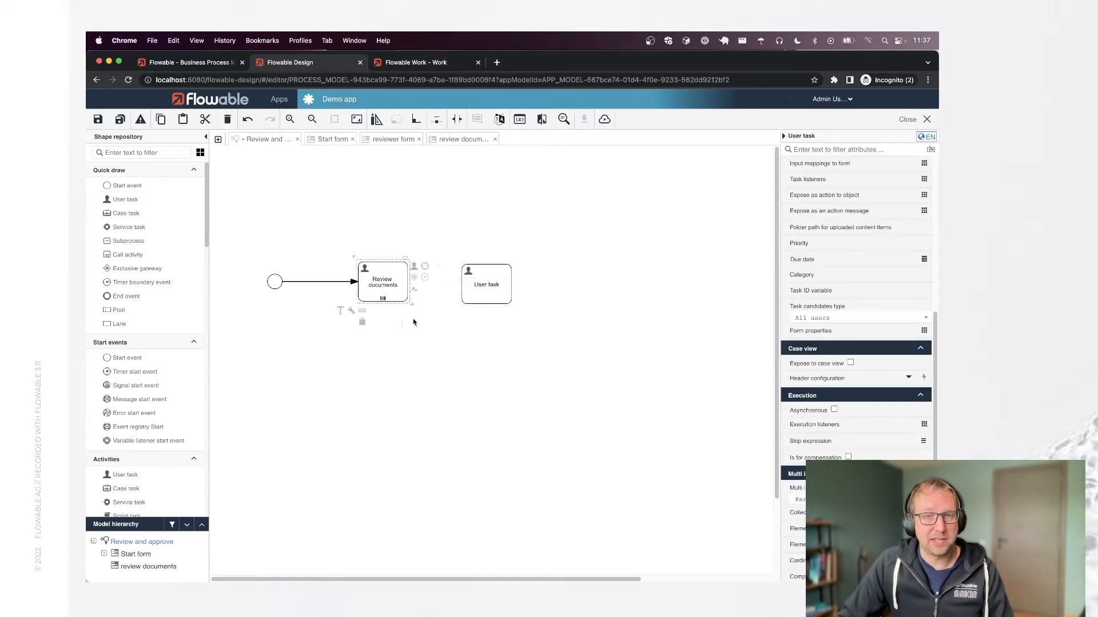
drag(414, 290, 496, 286)
click(505, 366)
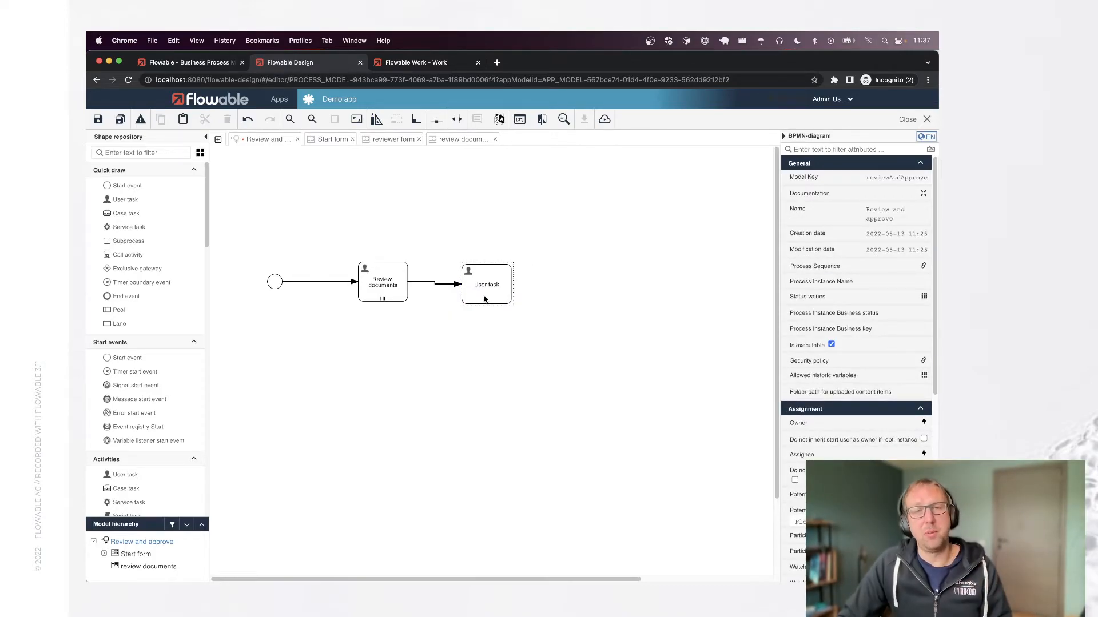
Step: Save the Review and approve process and publish the Demo app to the default deployment target
click(120, 121)
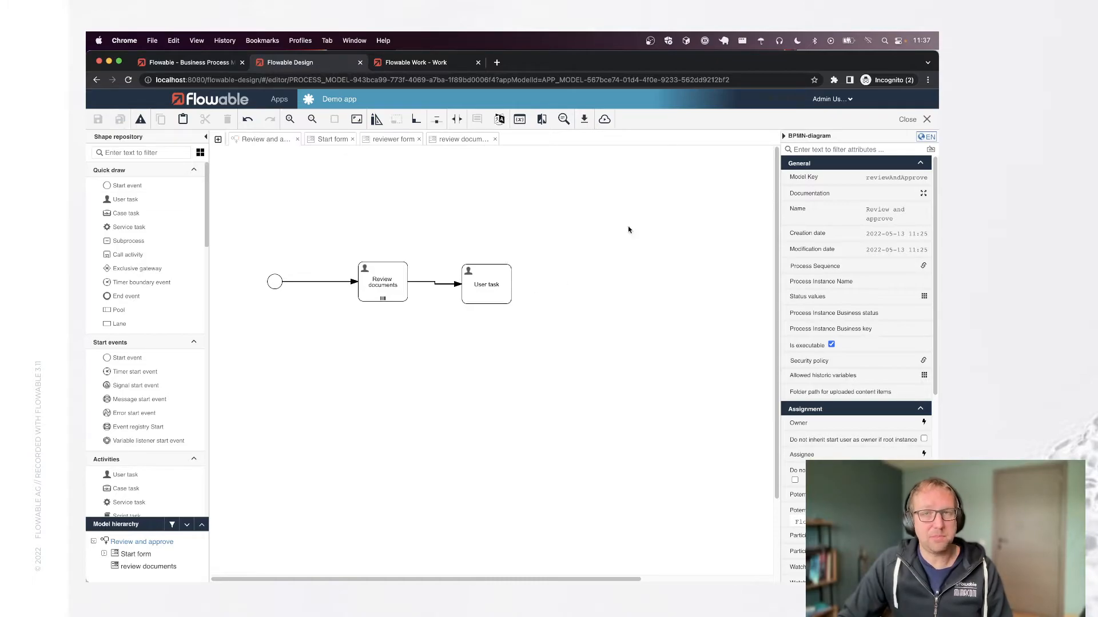
click(605, 119)
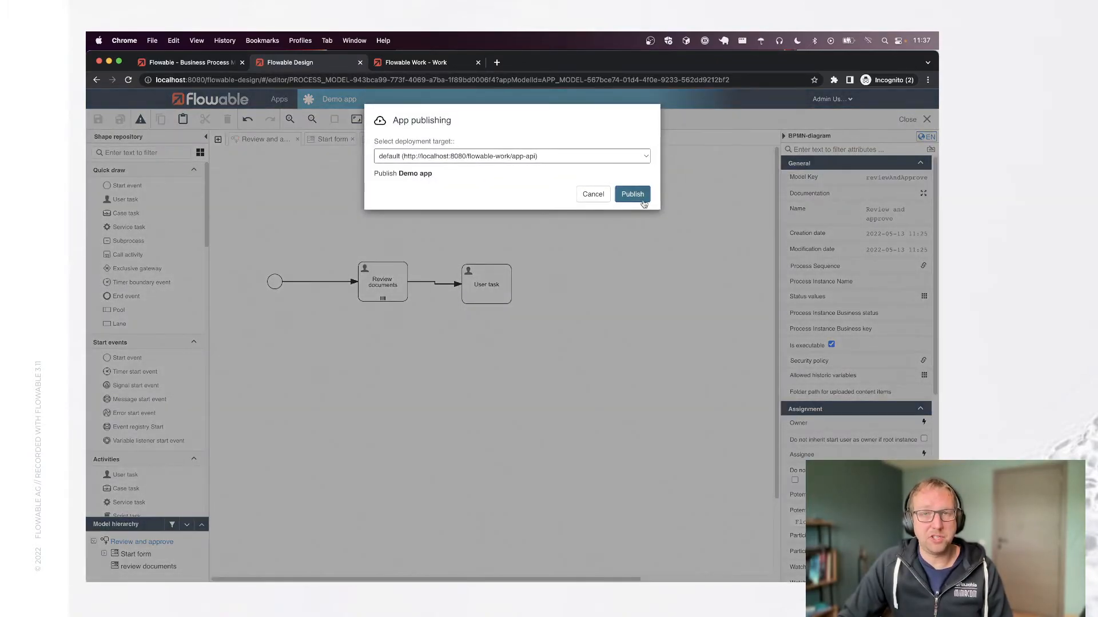
click(634, 196)
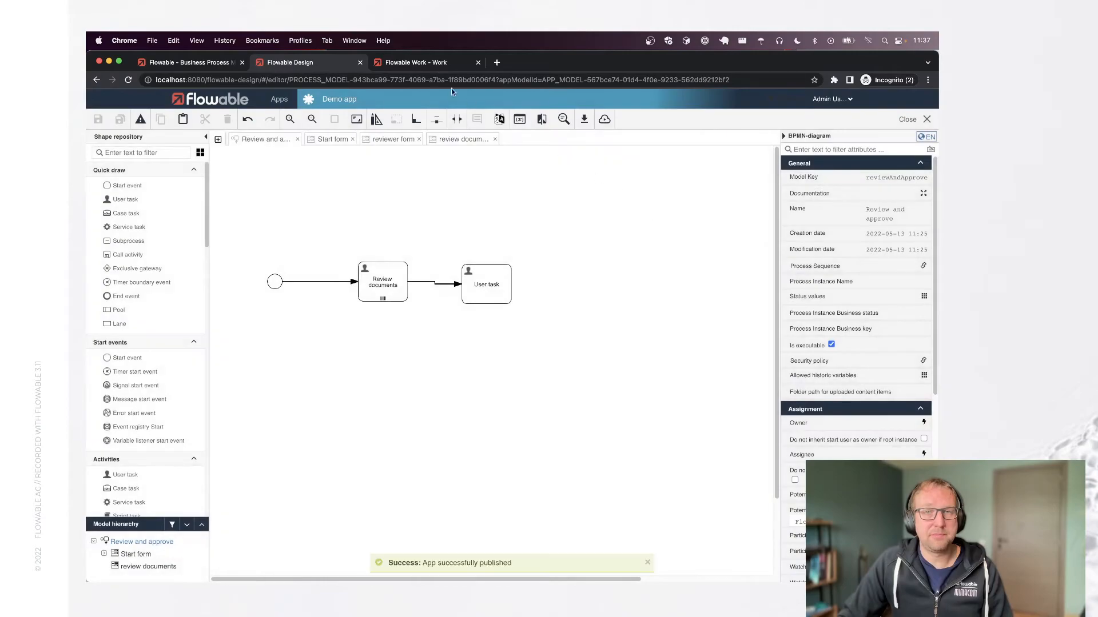
Step: Switch to Flowable Work, start creating a new Review and approve process, and attach "Document to review.pdf" under Documents
click(410, 63)
click(142, 251)
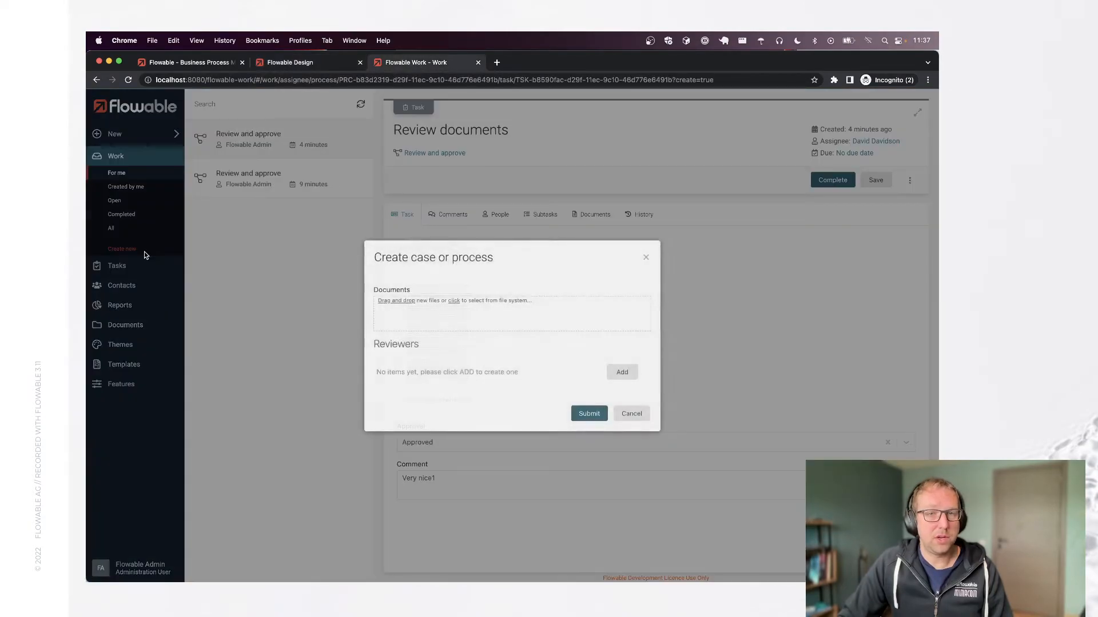
click(403, 303)
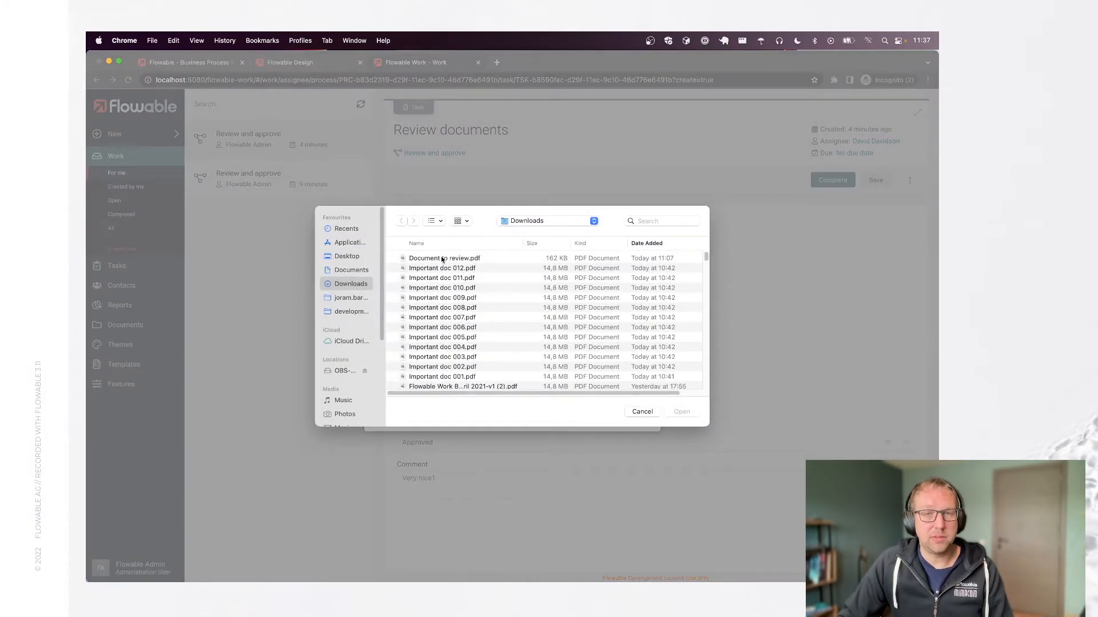
click(443, 257)
double_click(444, 261)
Step: Add two different users as reviewers and submit the start form
click(622, 375)
click(449, 375)
text(s)
click(441, 330)
click(624, 397)
click(409, 381)
text(d)
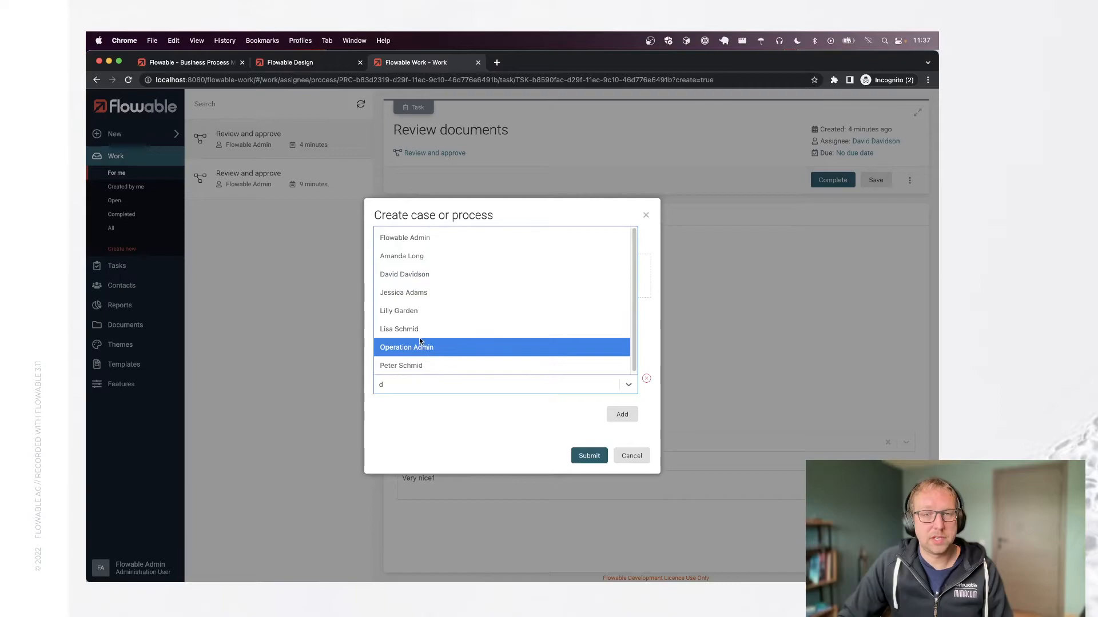
click(421, 320)
click(589, 455)
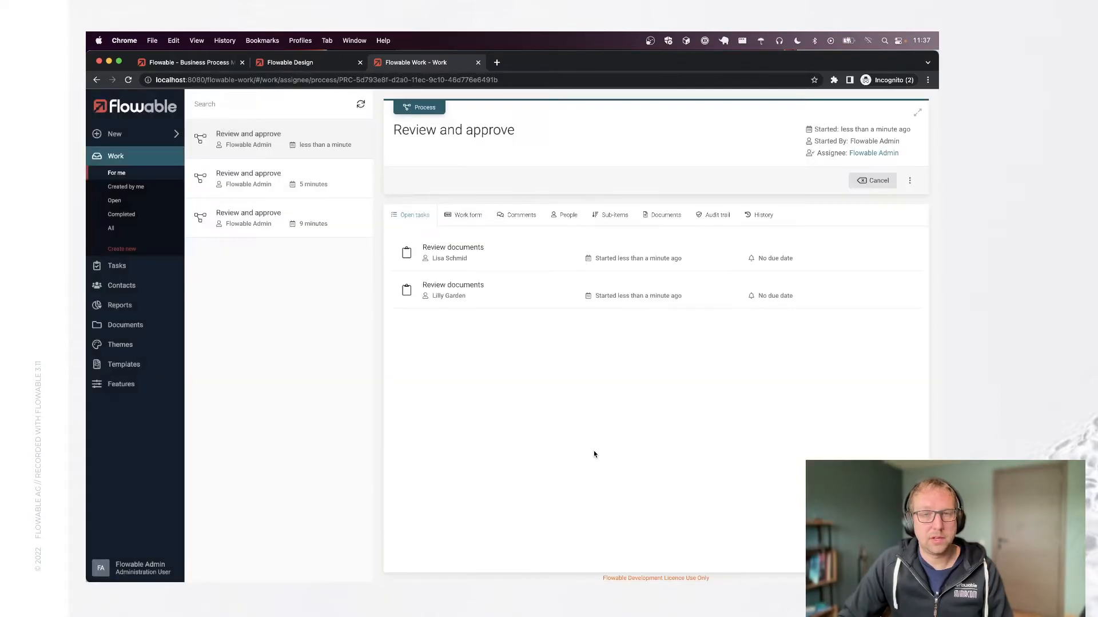
Step: Complete the first reviewer's Review documents task with approval Approved and comment "abc"
click(483, 250)
click(451, 444)
click(448, 407)
click(503, 483)
text(asd)
click(832, 181)
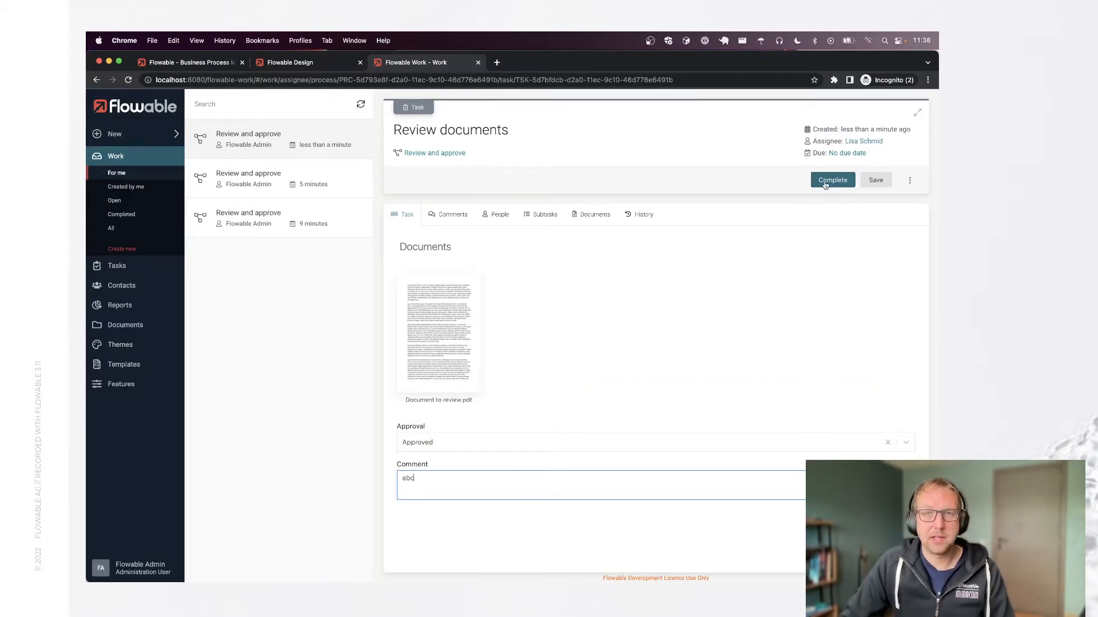
Step: Complete the second reviewer's Review documents task with approval Rejected and comment "def"
click(441, 444)
click(447, 420)
click(465, 489)
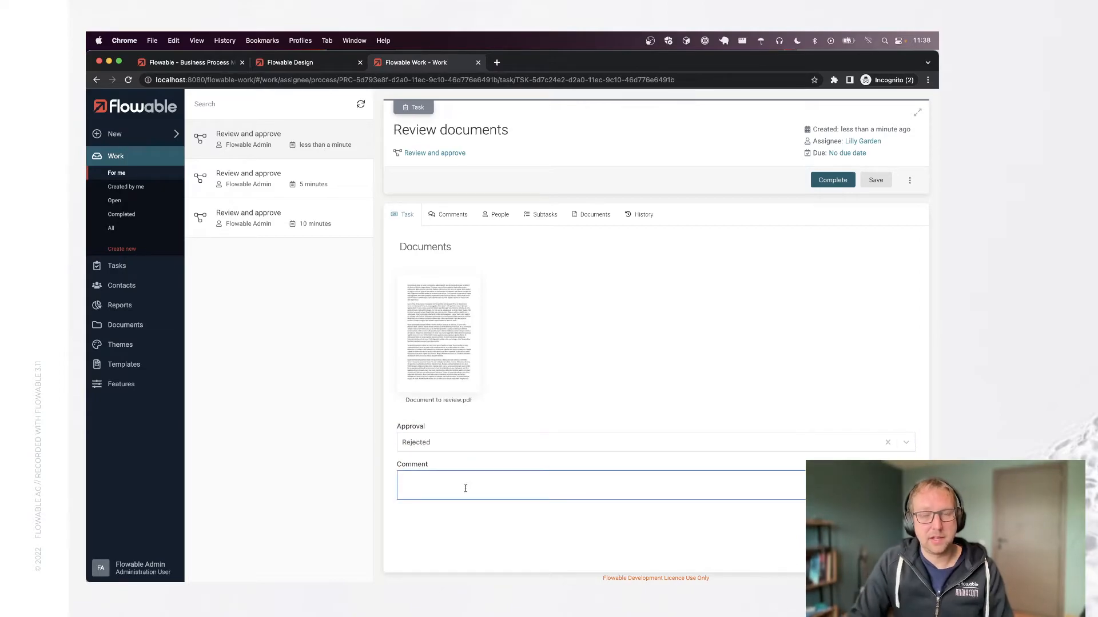
text(def)
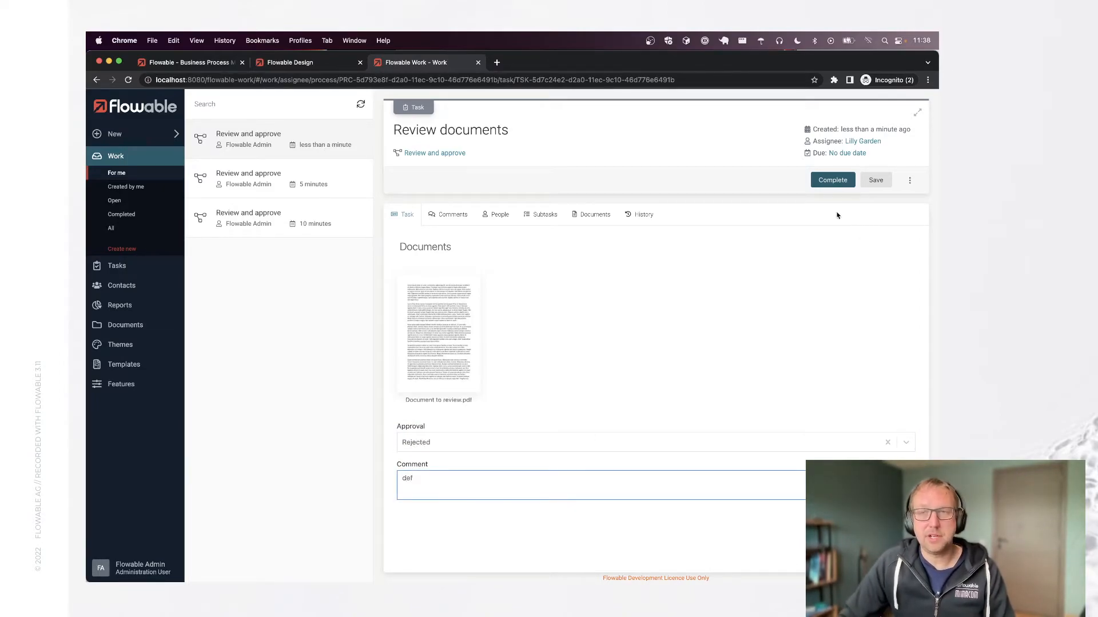
click(831, 181)
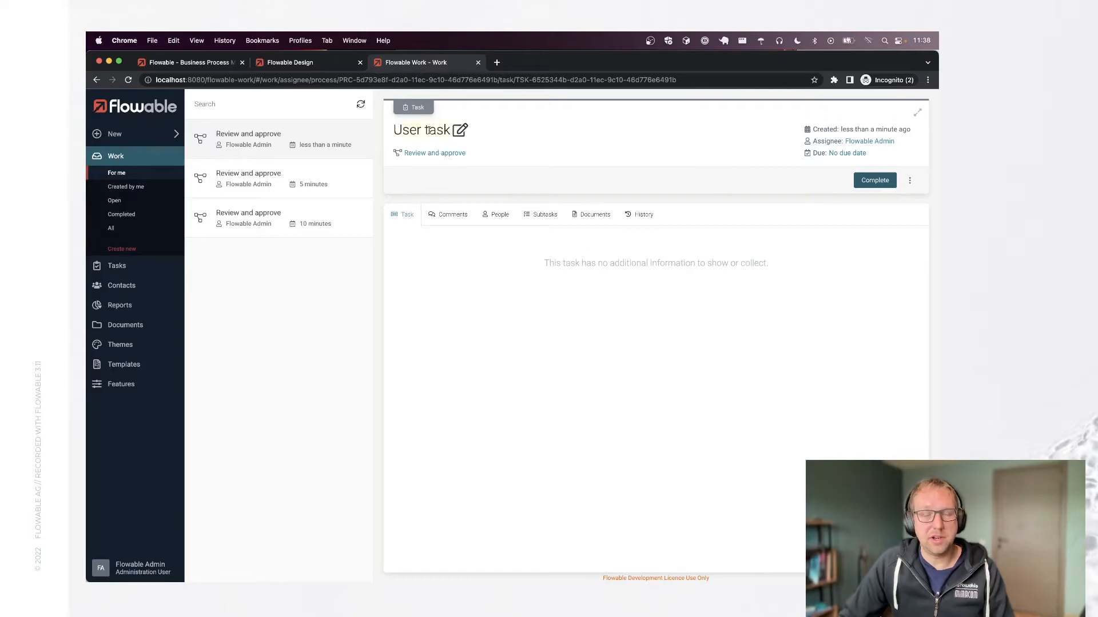
Step: Inspect the follow-up user task's variables in Flowable Inspect and open the value of the result variable
click(125, 565)
click(175, 511)
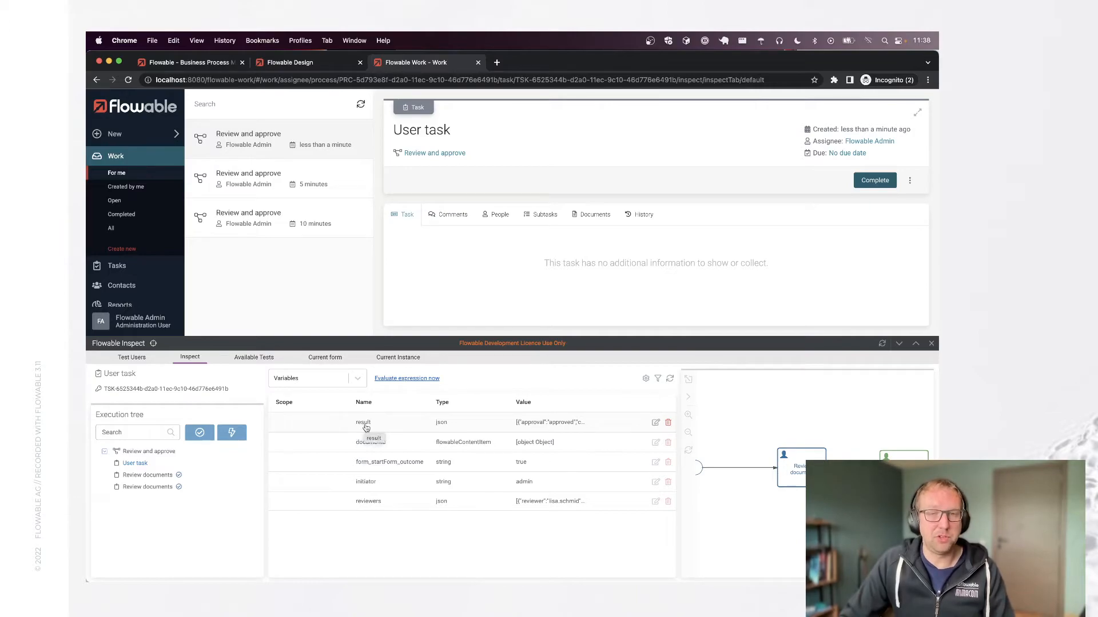
click(655, 423)
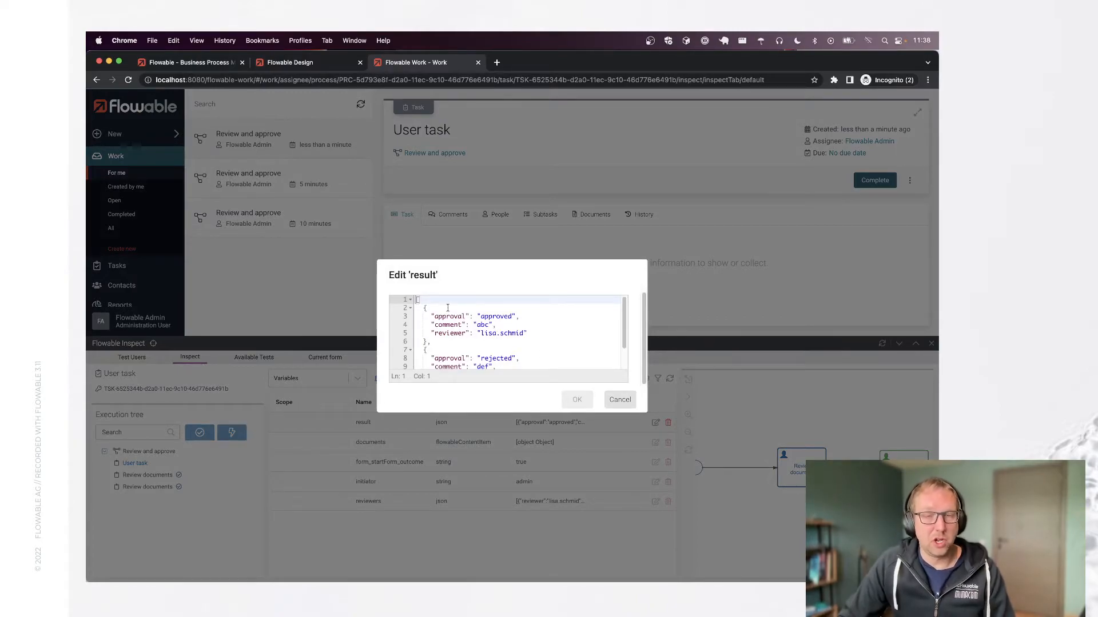
Step: Switch to Flowable Design and open the result variable aggregation of the Review documents task to review its variable definitions
click(305, 65)
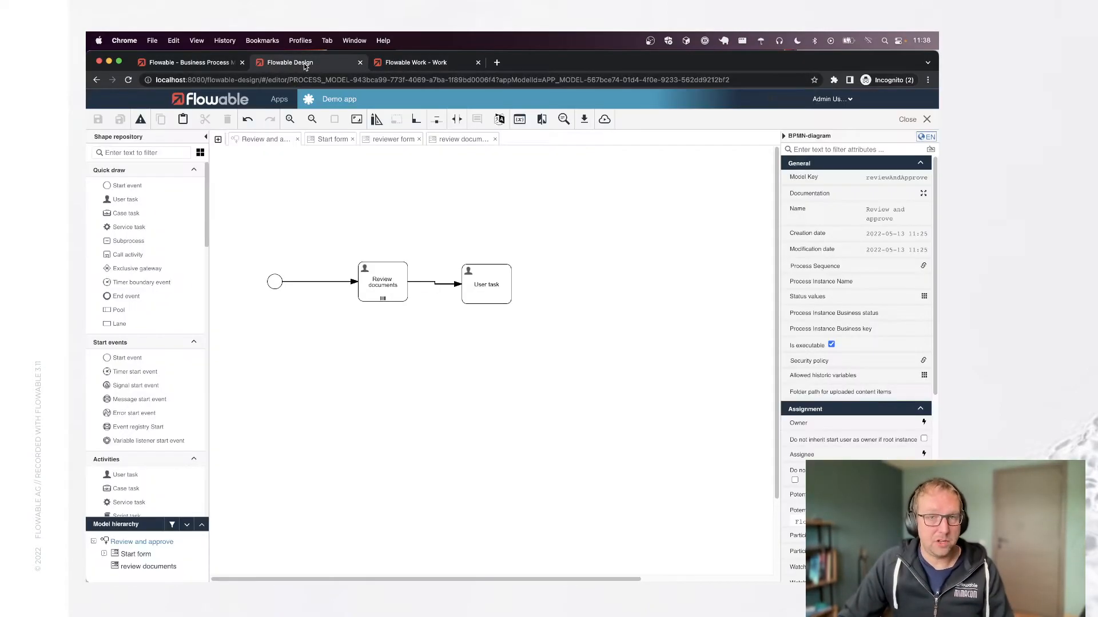
click(377, 285)
scroll(856, 315, down, 5)
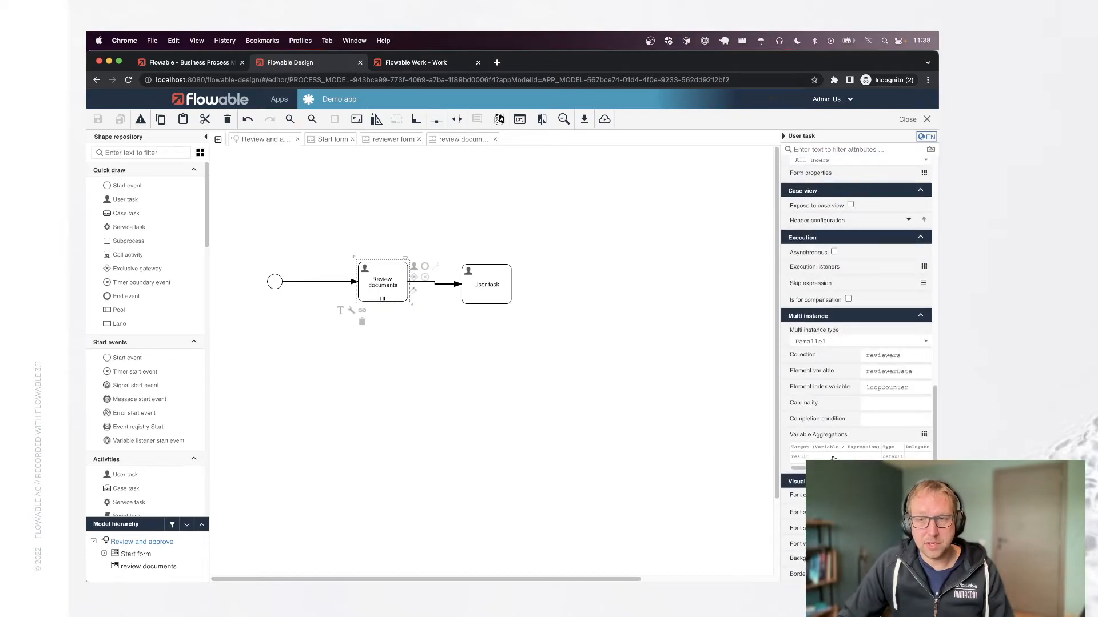
click(833, 458)
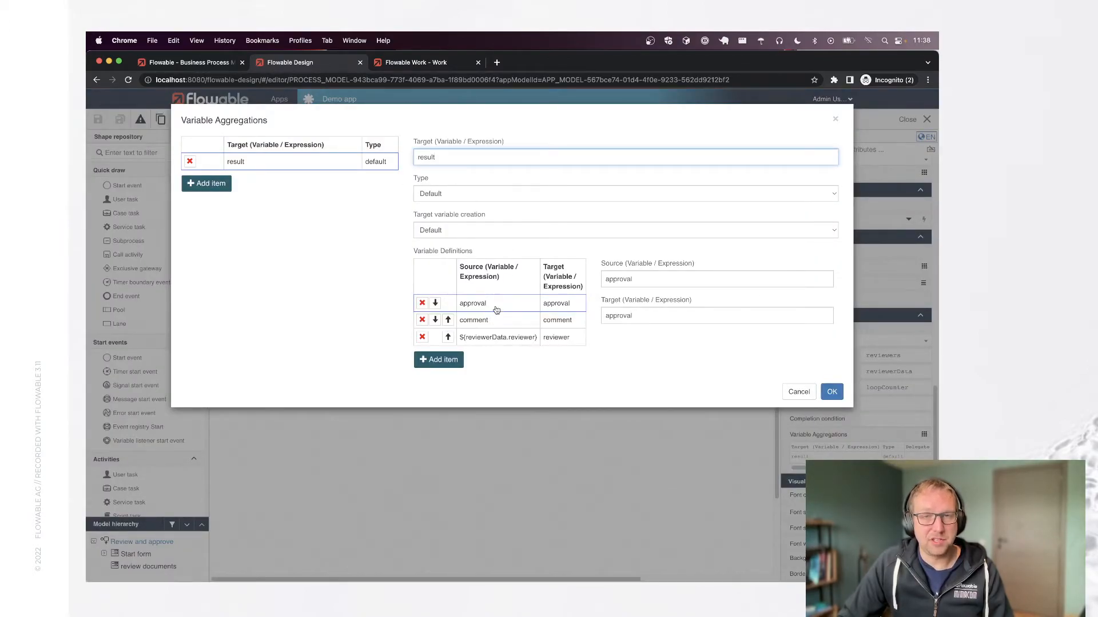
Step: Return to Flowable Work, examine each reviewer's approval, comment and reviewer entries in the result JSON, and close it without changes
click(418, 63)
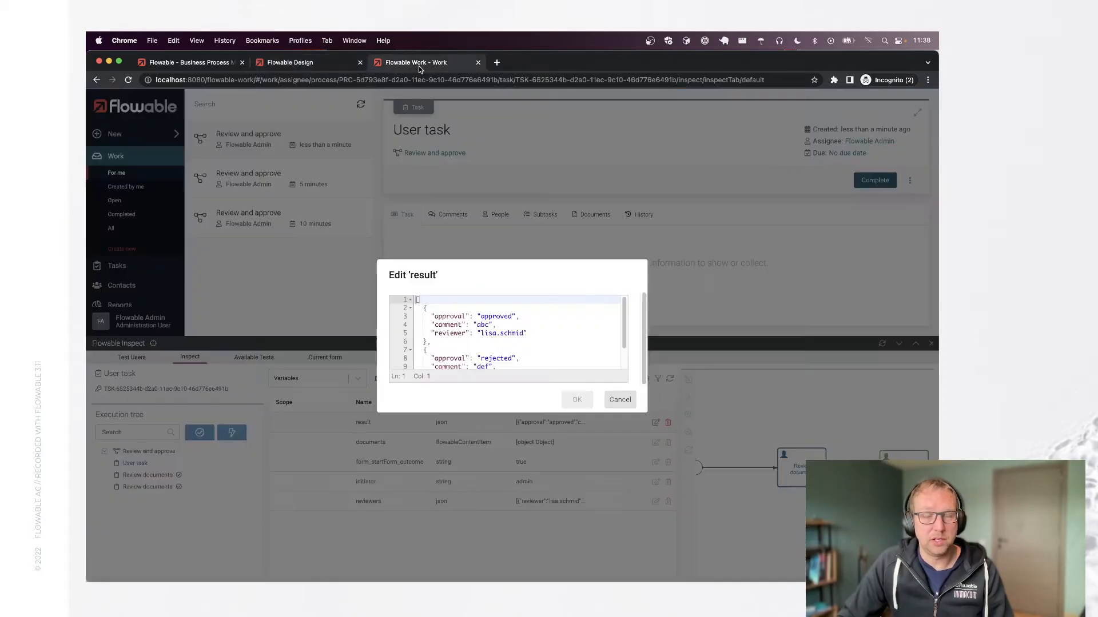
click(435, 310)
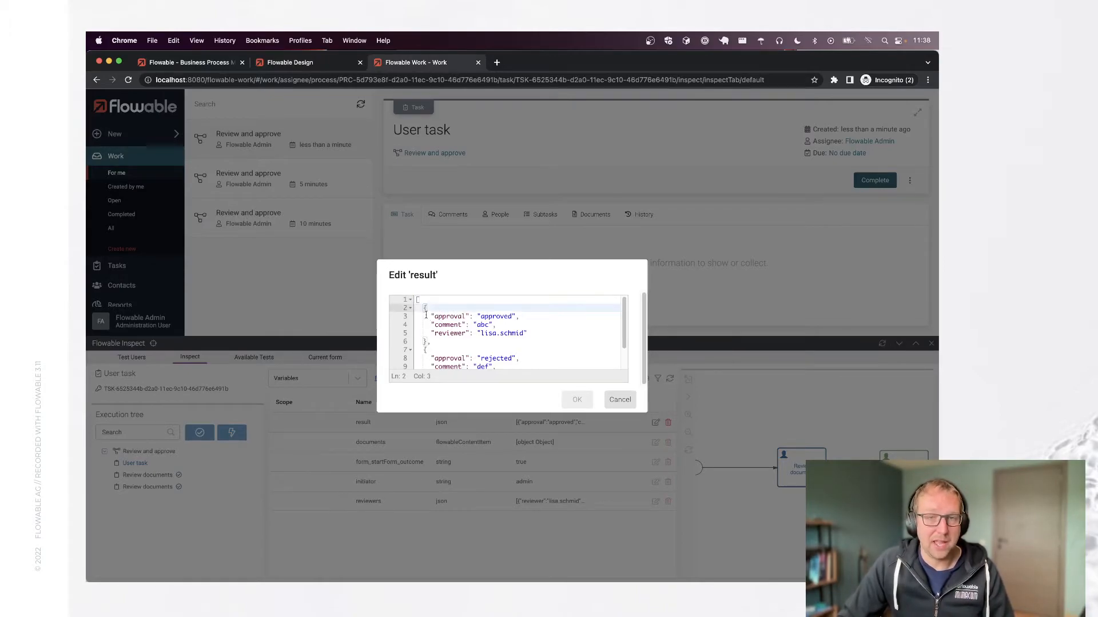
scroll(426, 315, down, 2)
scroll(486, 329, up, 2)
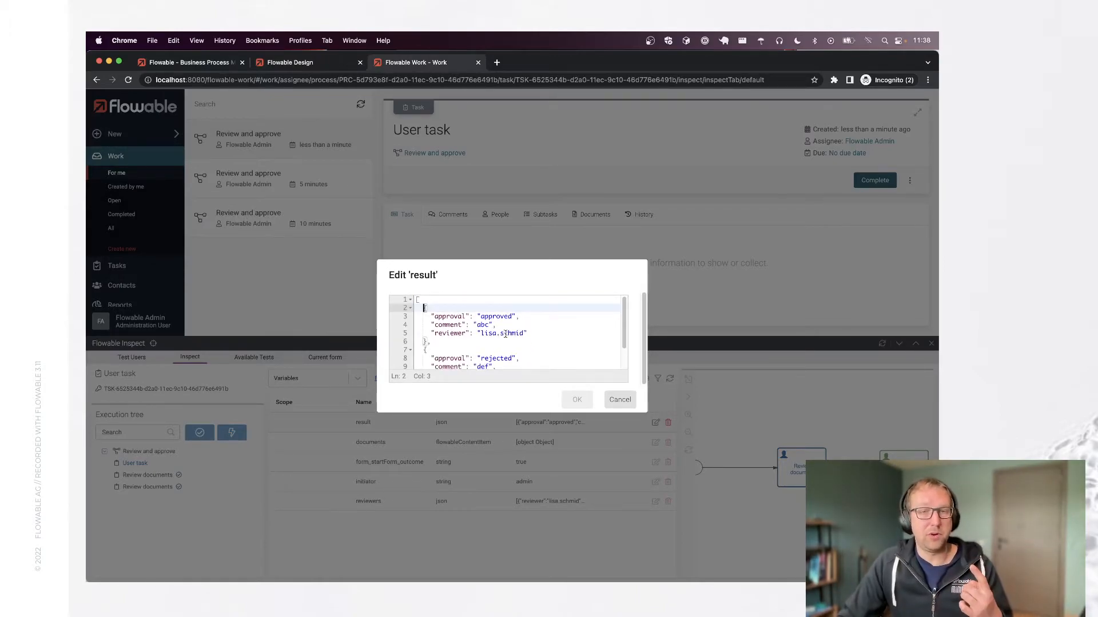
double_click(496, 316)
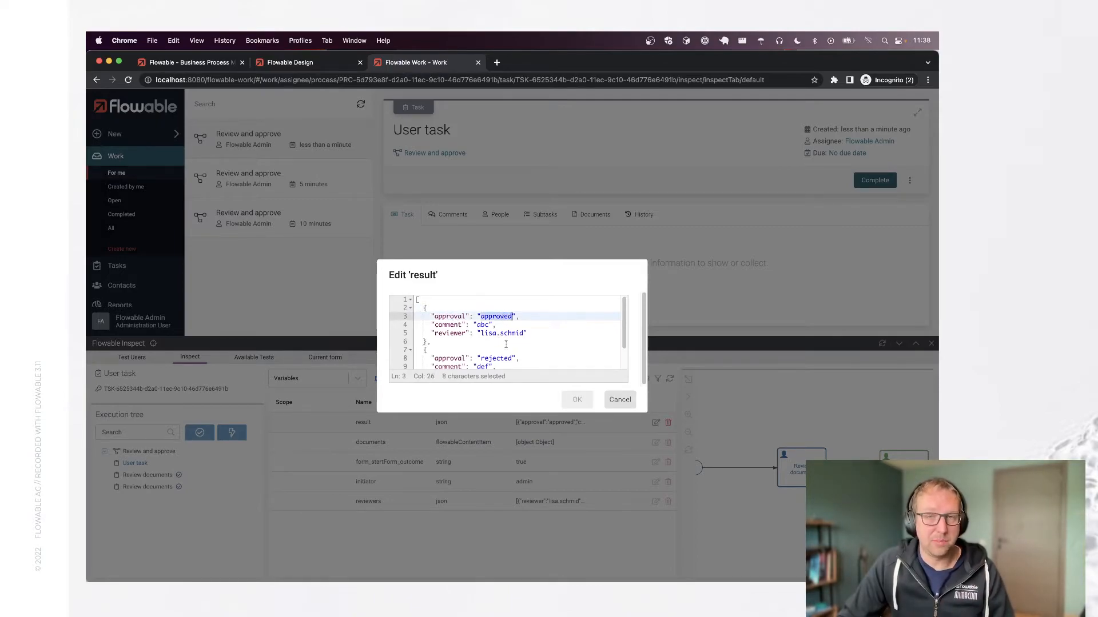
double_click(482, 325)
scroll(535, 354, down, 2)
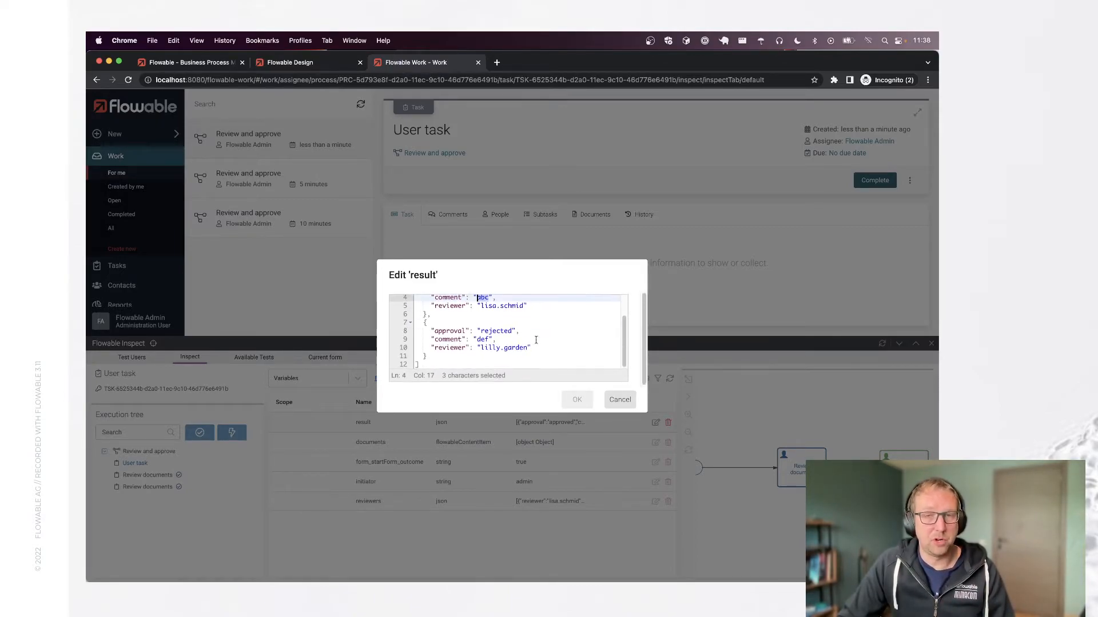
drag(488, 307, 547, 320)
click(548, 322)
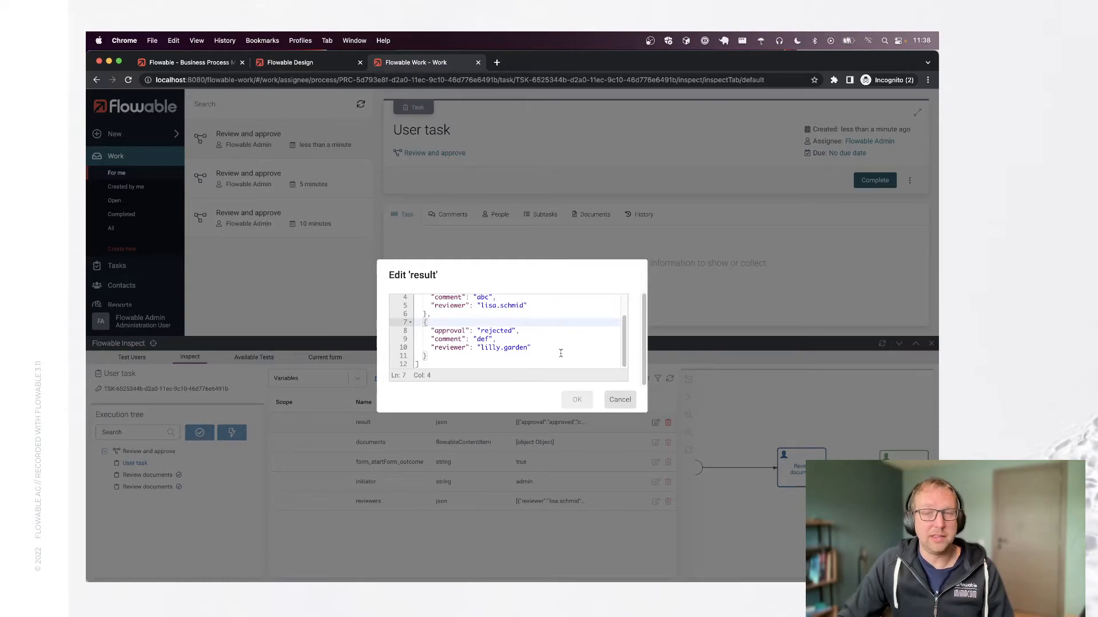
click(620, 399)
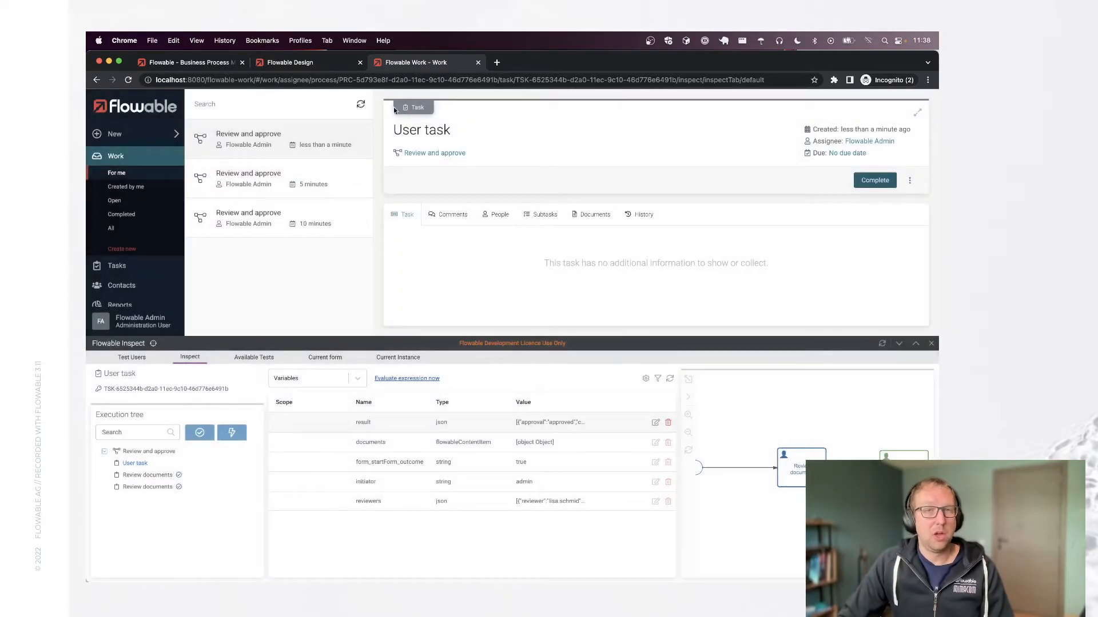
Step: Go back to Flowable Design, close the Variable Aggregations settings and deselect the Review documents task
click(311, 63)
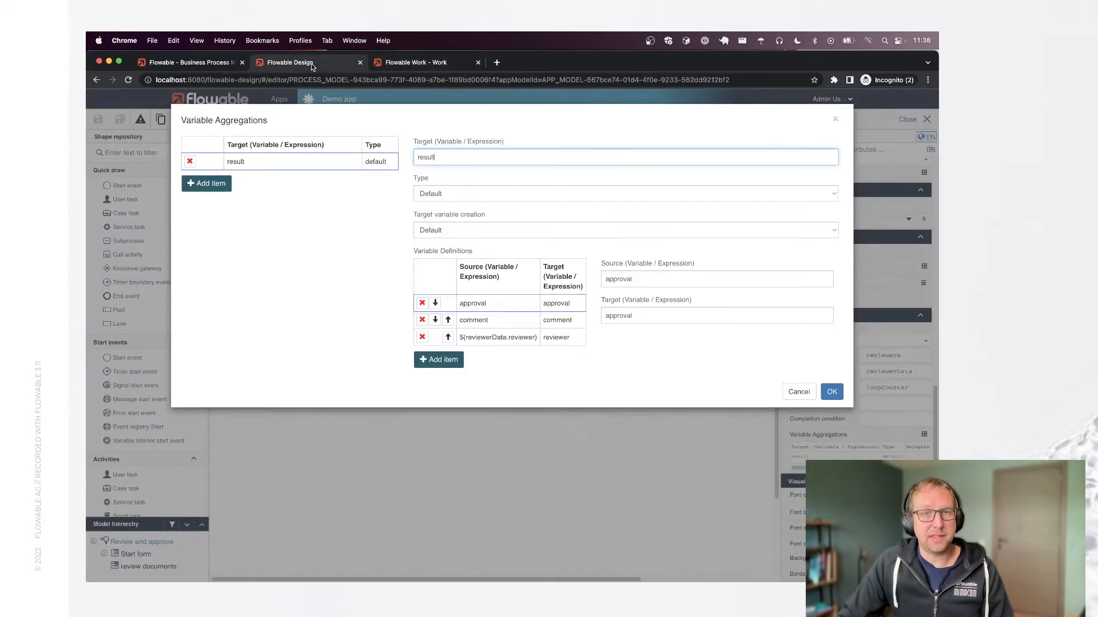
click(830, 391)
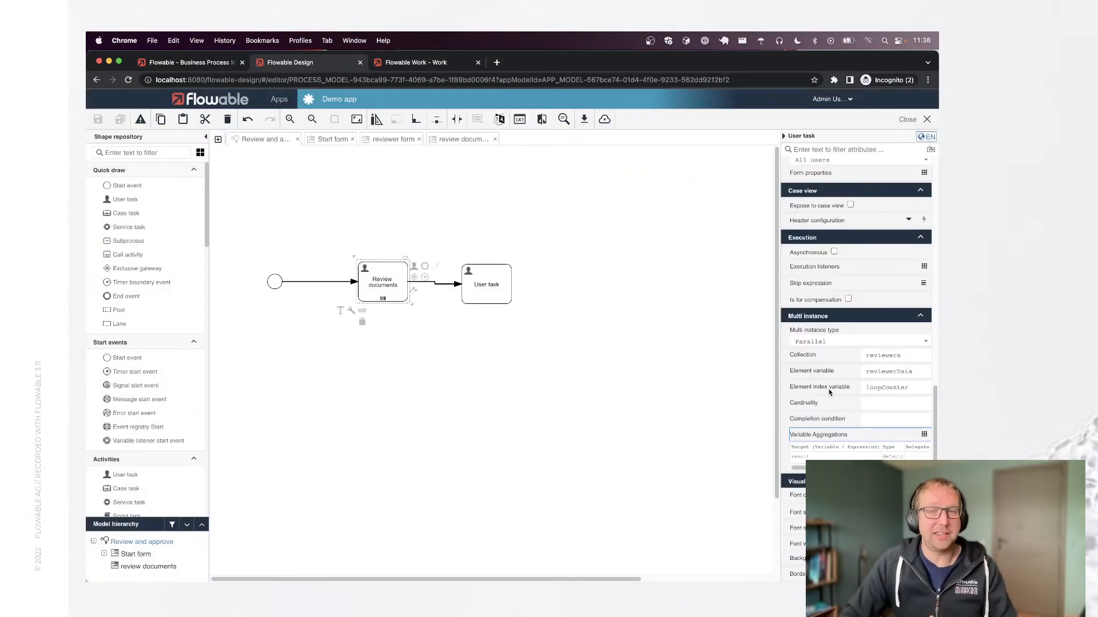
click(533, 417)
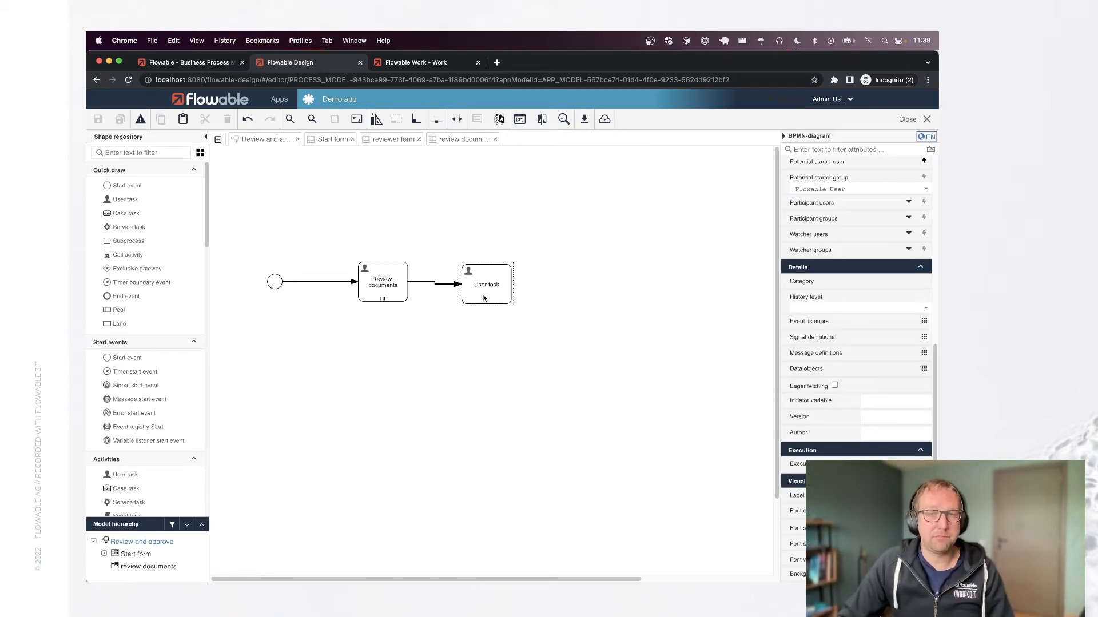
Step: Move the follow-up user task farther from Review documents and insert an exclusive gateway on the sequence flow between them
drag(483, 297, 534, 296)
click(153, 152)
text(exc)
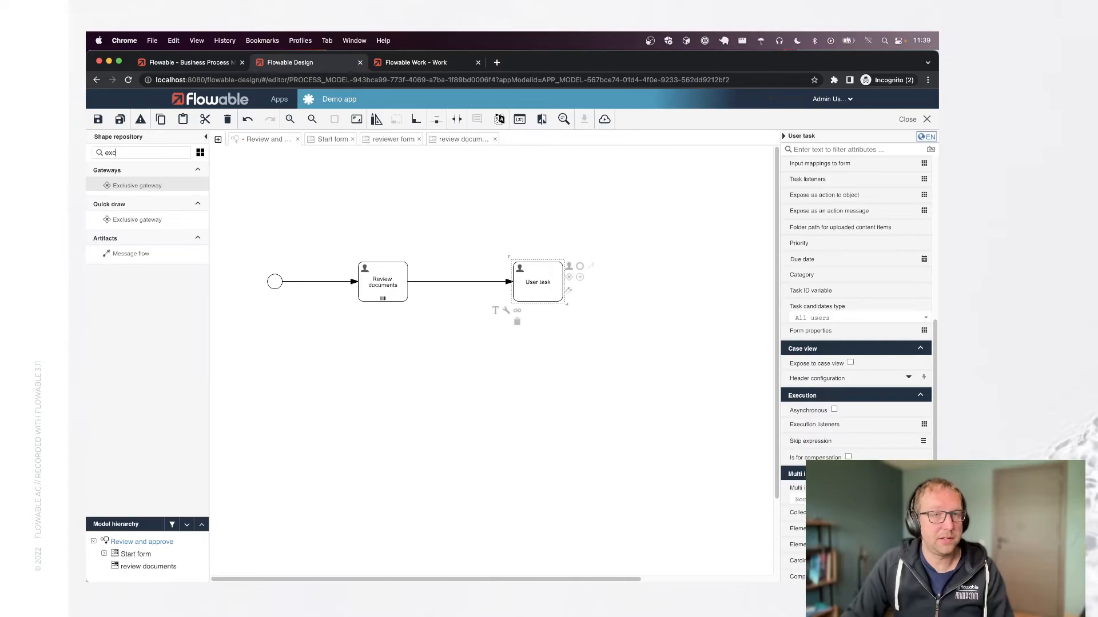
drag(152, 187, 567, 289)
click(586, 368)
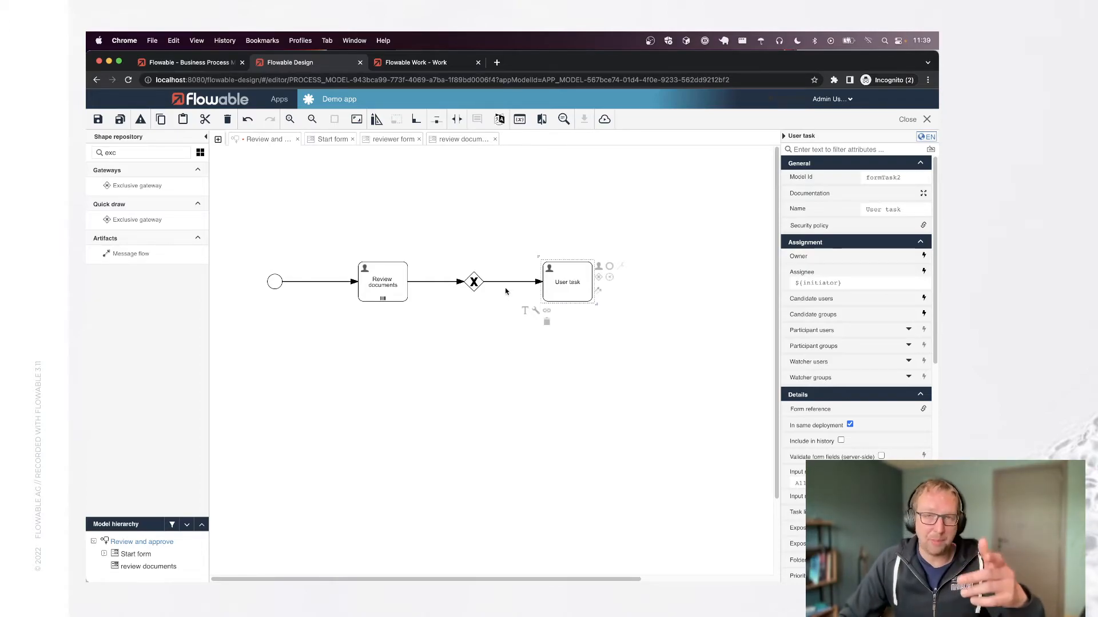
Step: Add a second user task branching from the exclusive gateway and place it below the existing follow-up task
click(479, 283)
click(489, 276)
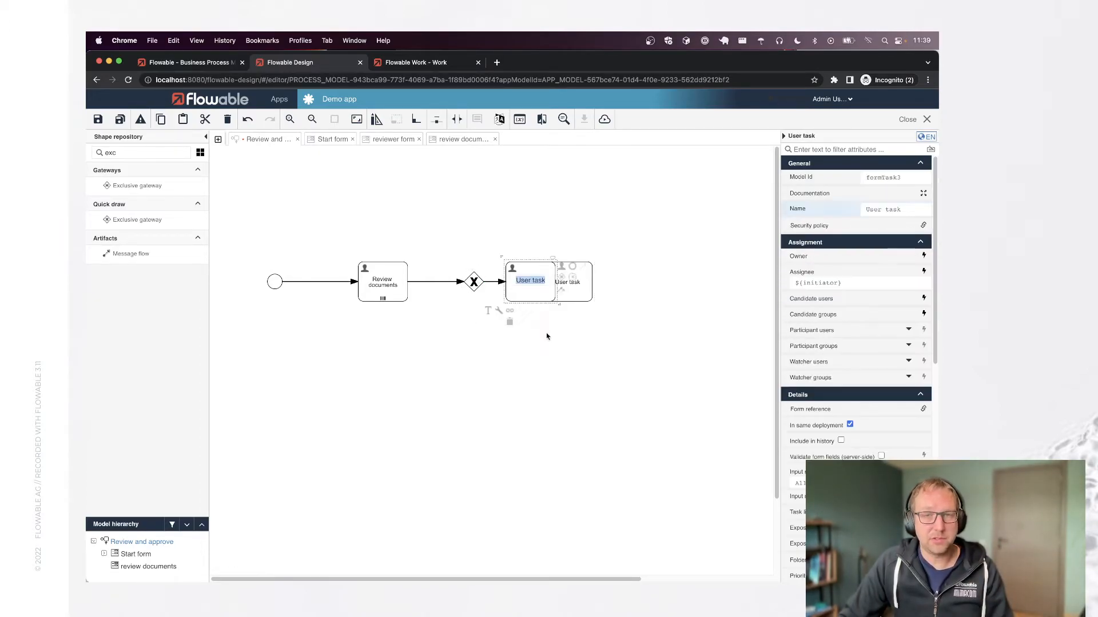
drag(551, 283, 475, 373)
Step: Rename the upper user task "Approved" and the lower one "Rejected"
double_click(571, 293)
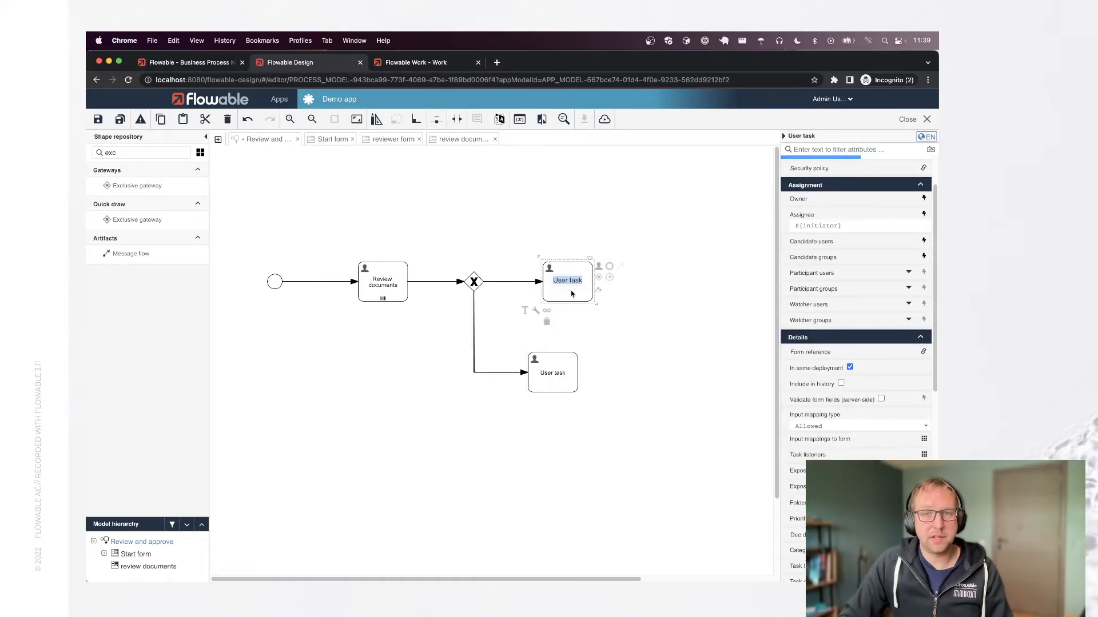
text(Approved)
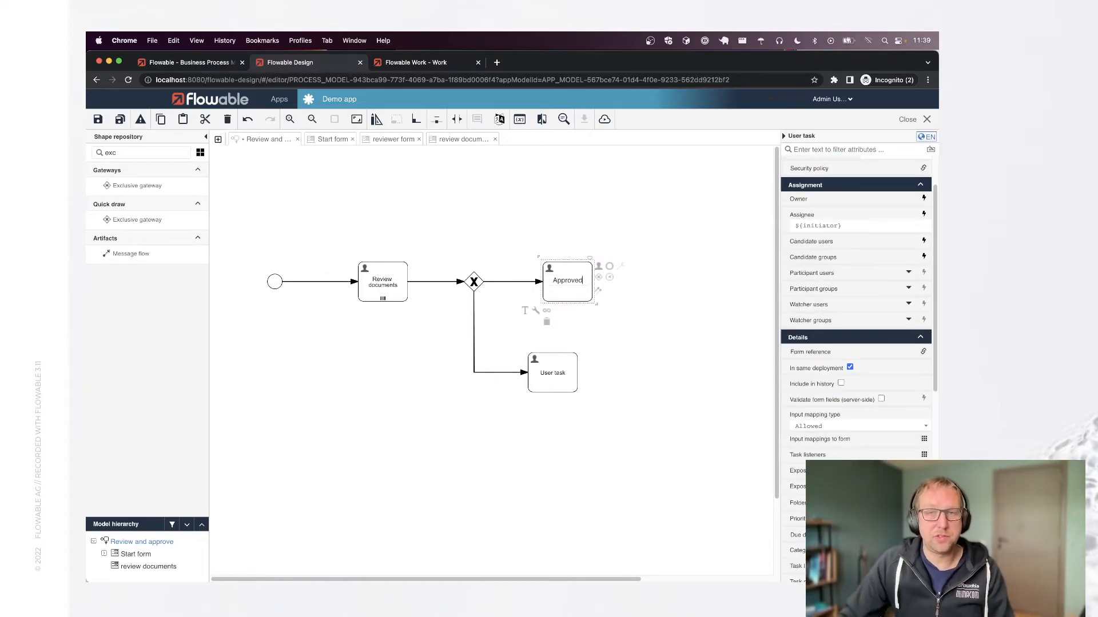
double_click(553, 369)
text(Rejected)
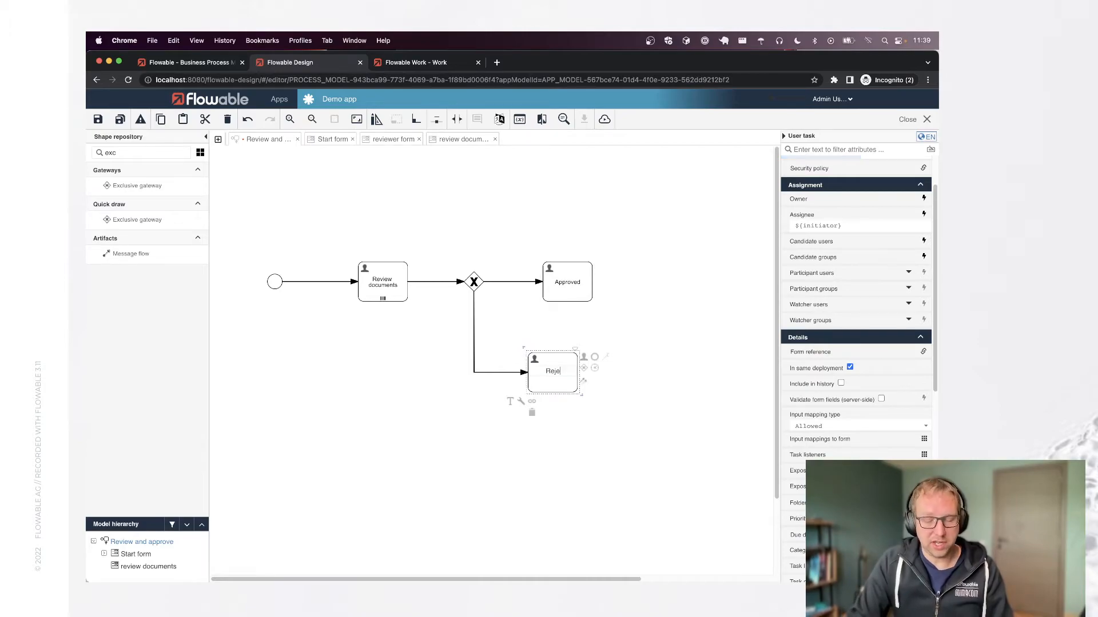
click(617, 440)
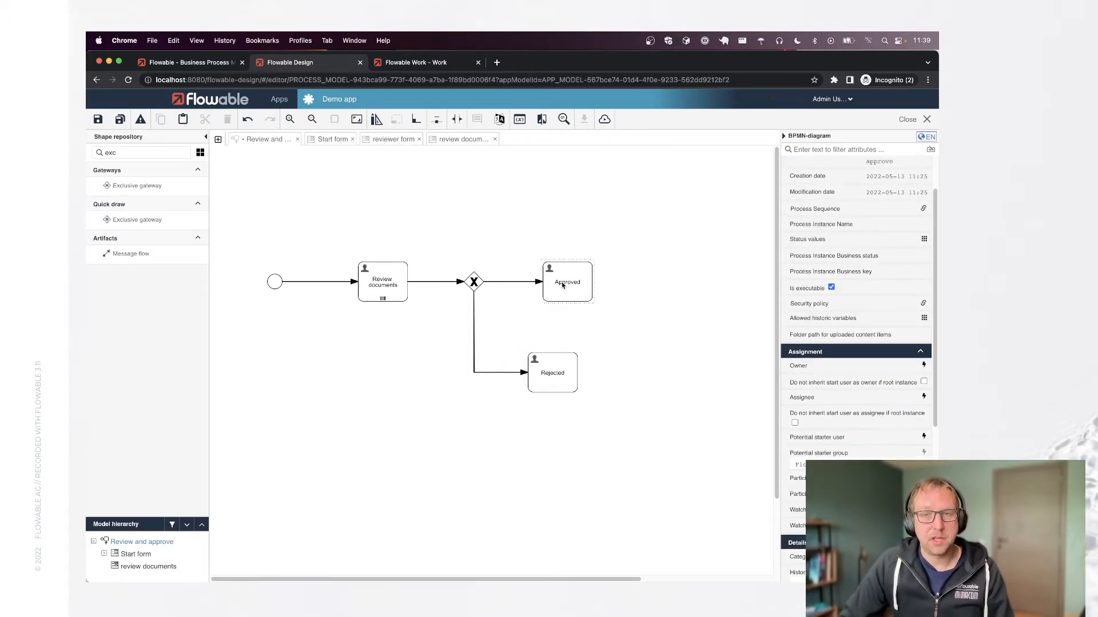
Step: Add a connected end event after both the Approved and the Rejected tasks
click(562, 284)
click(610, 268)
click(549, 374)
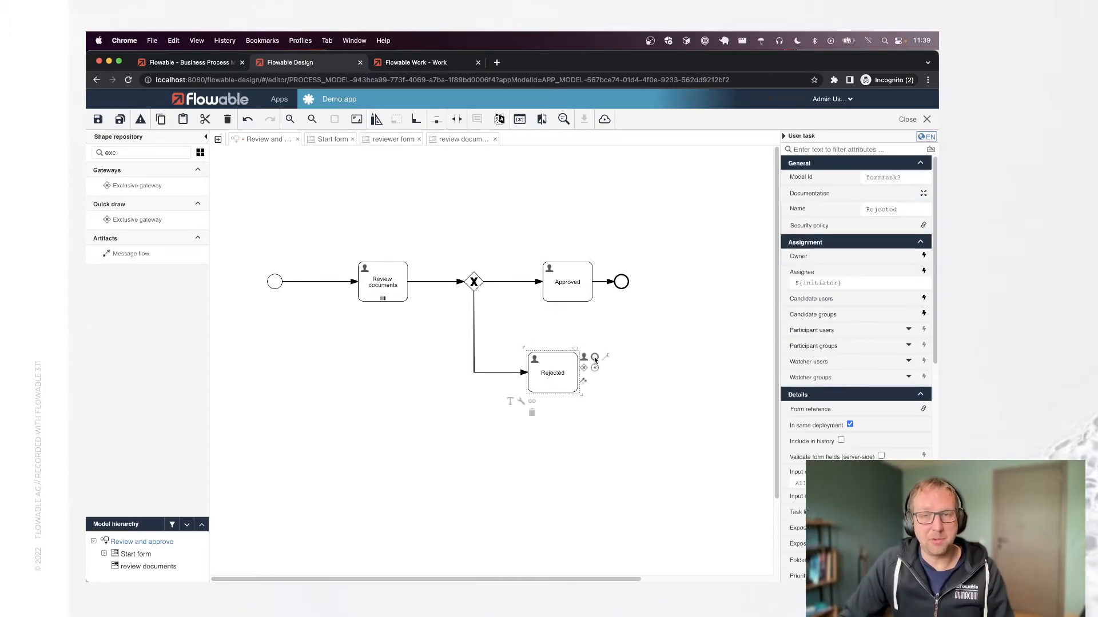
click(594, 358)
click(597, 451)
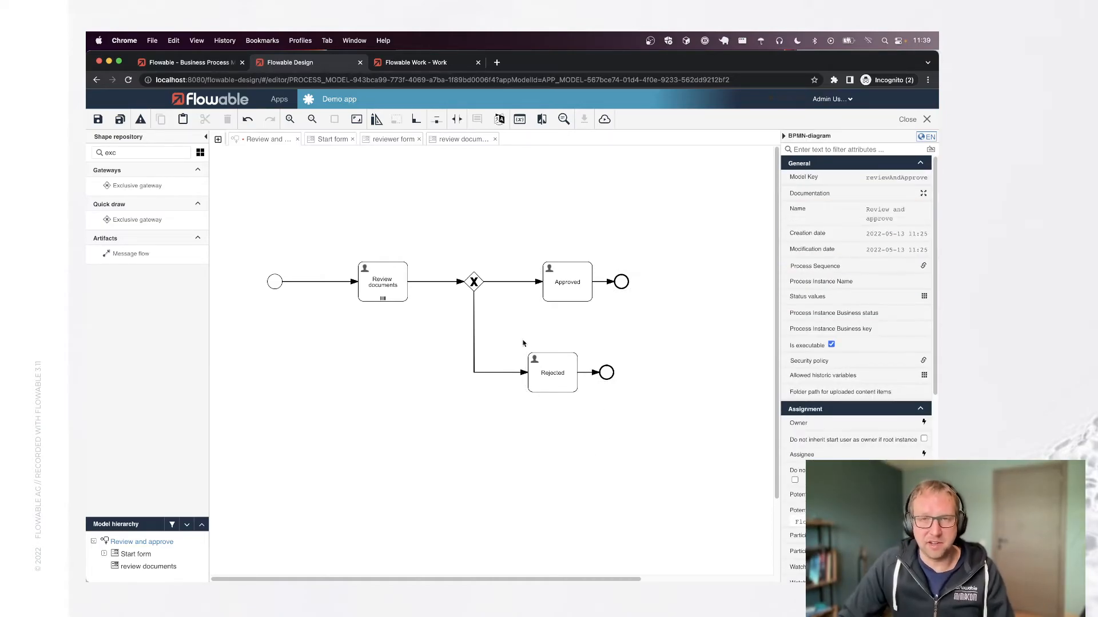
Step: Move the exclusive gateway with the Approved and Rejected tasks and their end events farther from Review documents
drag(443, 207, 628, 422)
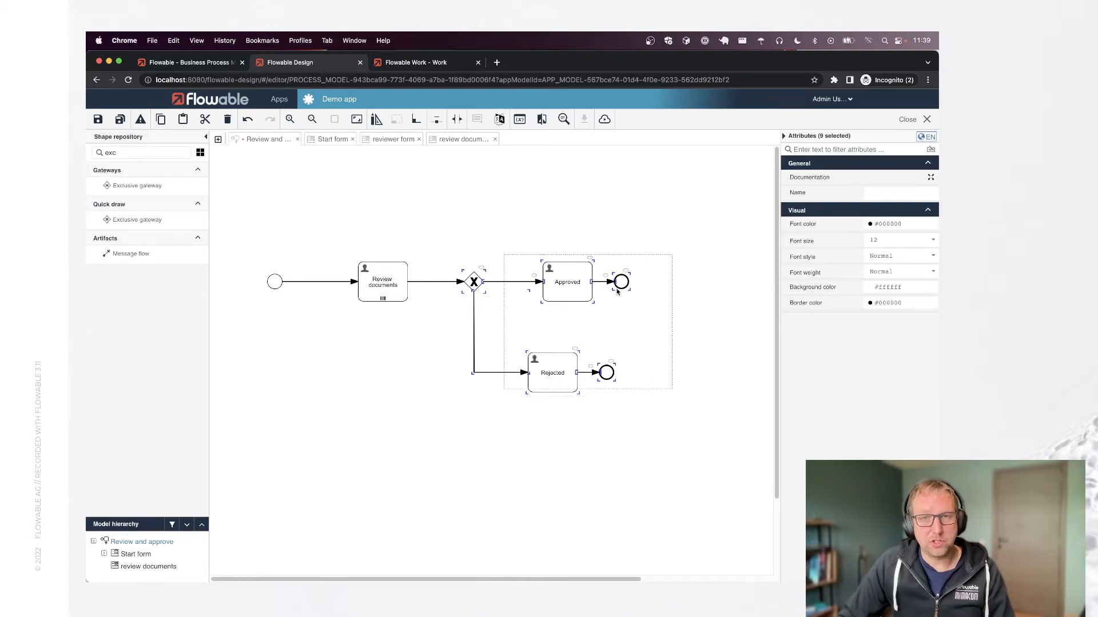
drag(617, 293, 659, 288)
click(448, 437)
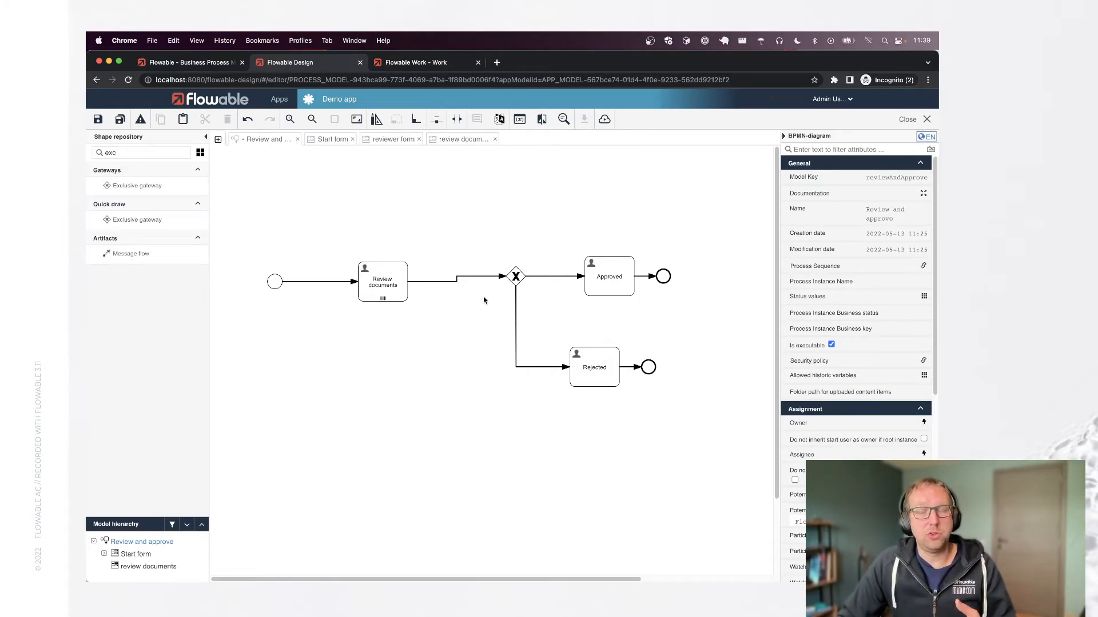
Step: Find the Script task shape and insert it on the sequence flow between Review documents and the exclusive gateway
double_click(111, 153)
key(BackSpace)
text(sc)
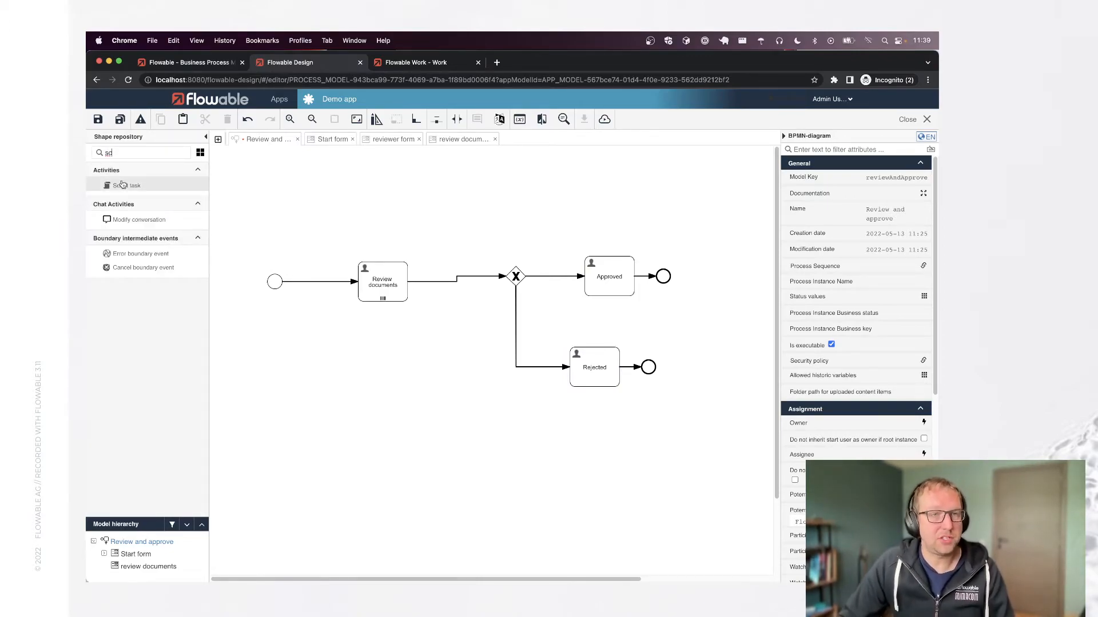
drag(124, 185, 454, 279)
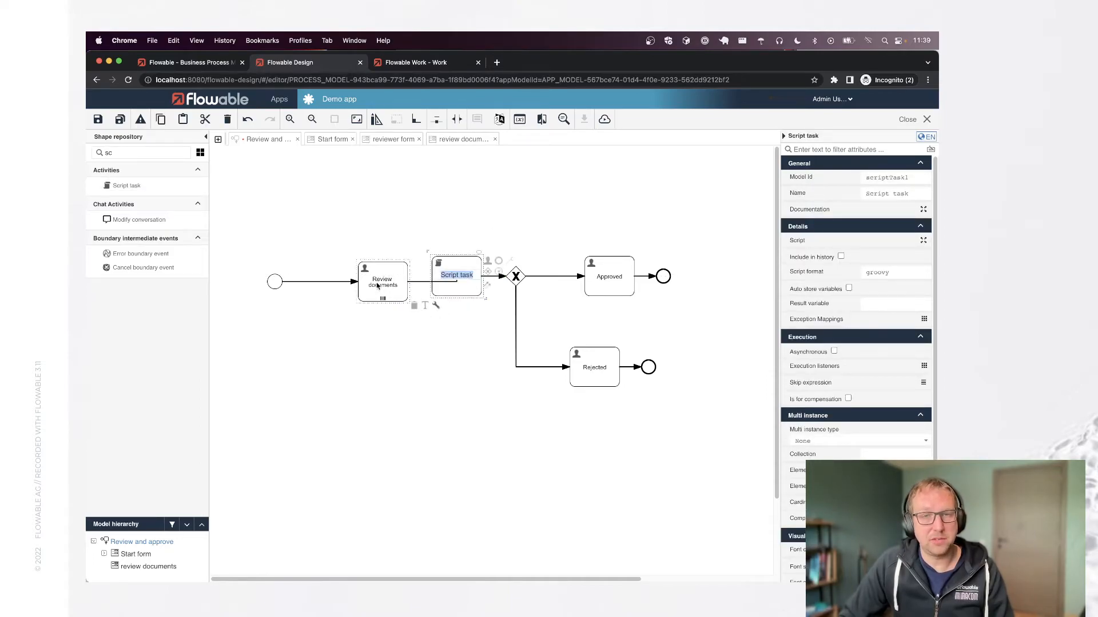
Step: Shift Review documents up and away from the script task, and move the start event level with it
mouse_move(374, 275)
mouse_down()
mouse_move(371, 241)
mouse_move(377, 267)
mouse_up()
click(370, 301)
click(477, 343)
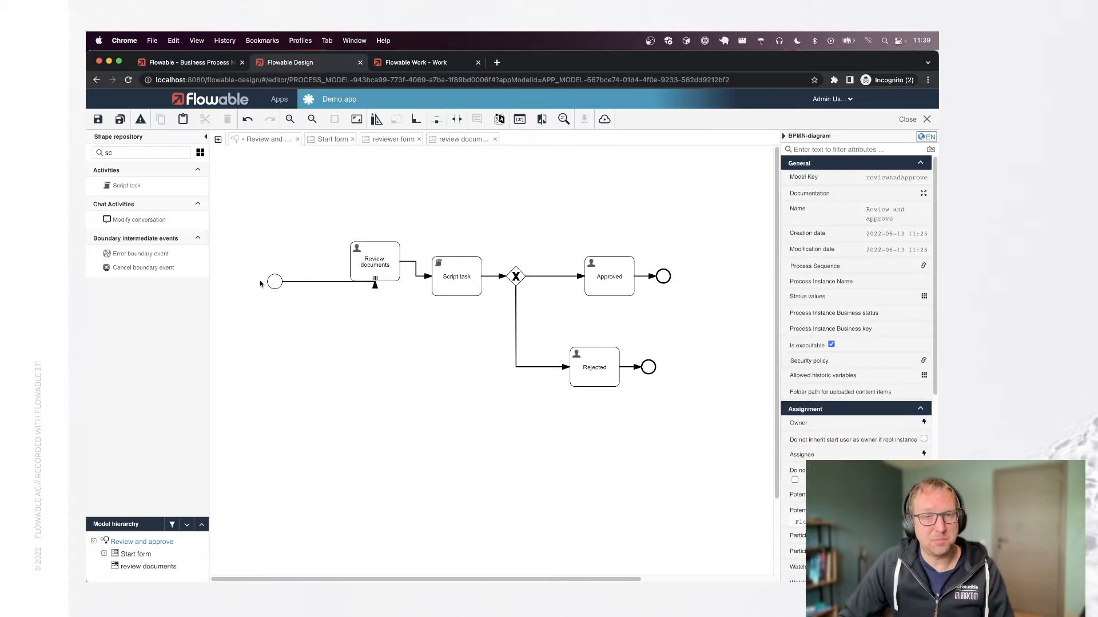
drag(273, 282, 254, 261)
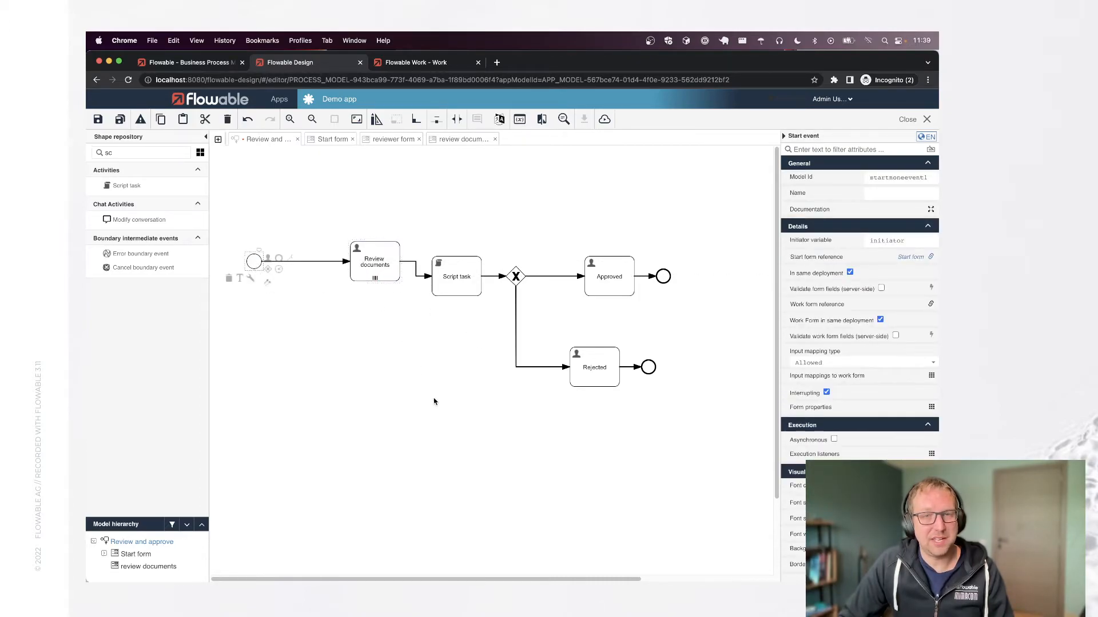
click(456, 403)
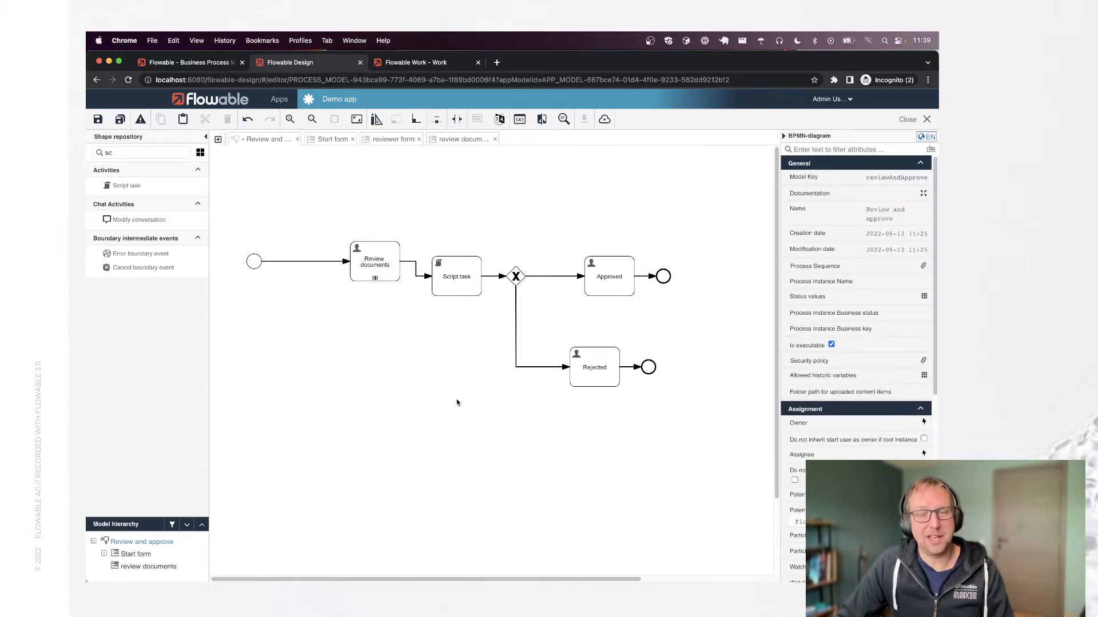
Step: Rename the script task "Calculate approval"
double_click(446, 289)
text(Calculat)
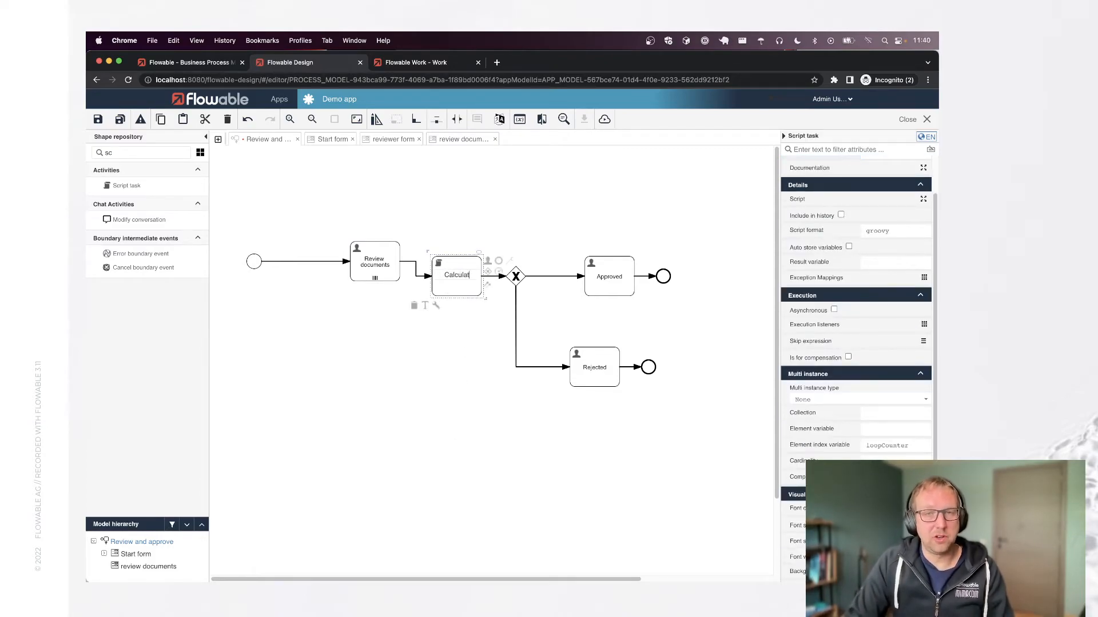
text(e approval)
key(Return)
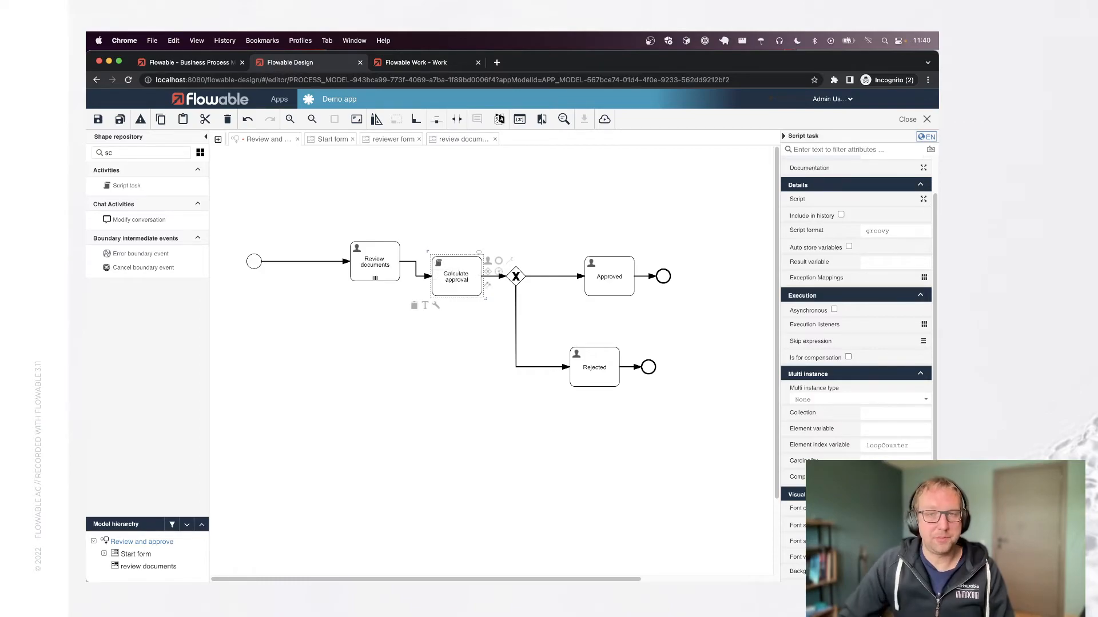
Step: Open the script of the Calculate approval task for editing
click(826, 199)
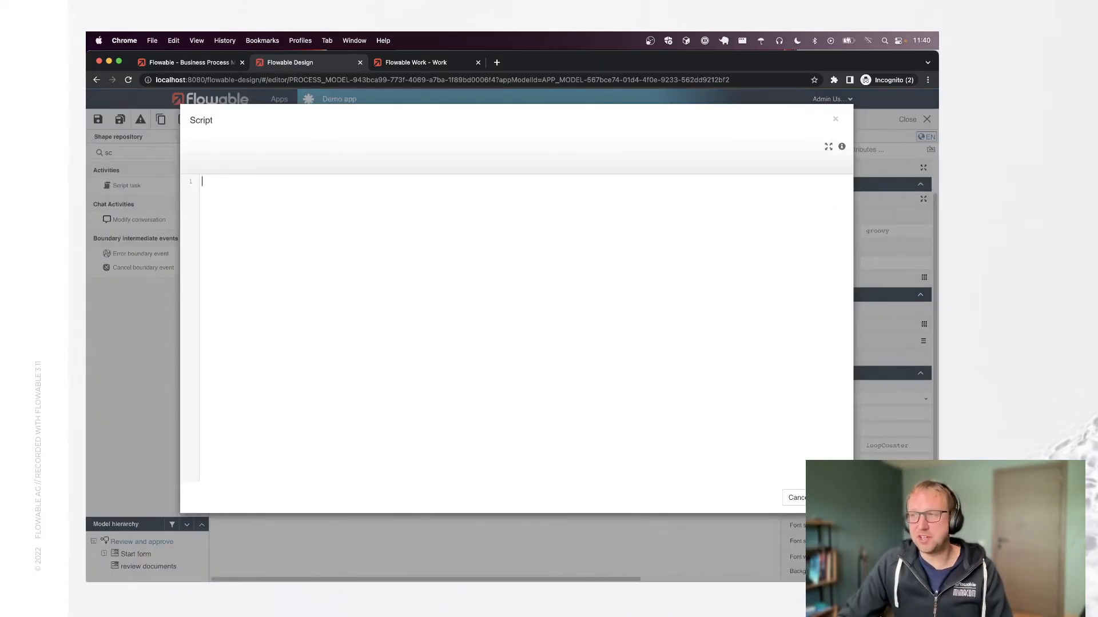
key(super+Tab)
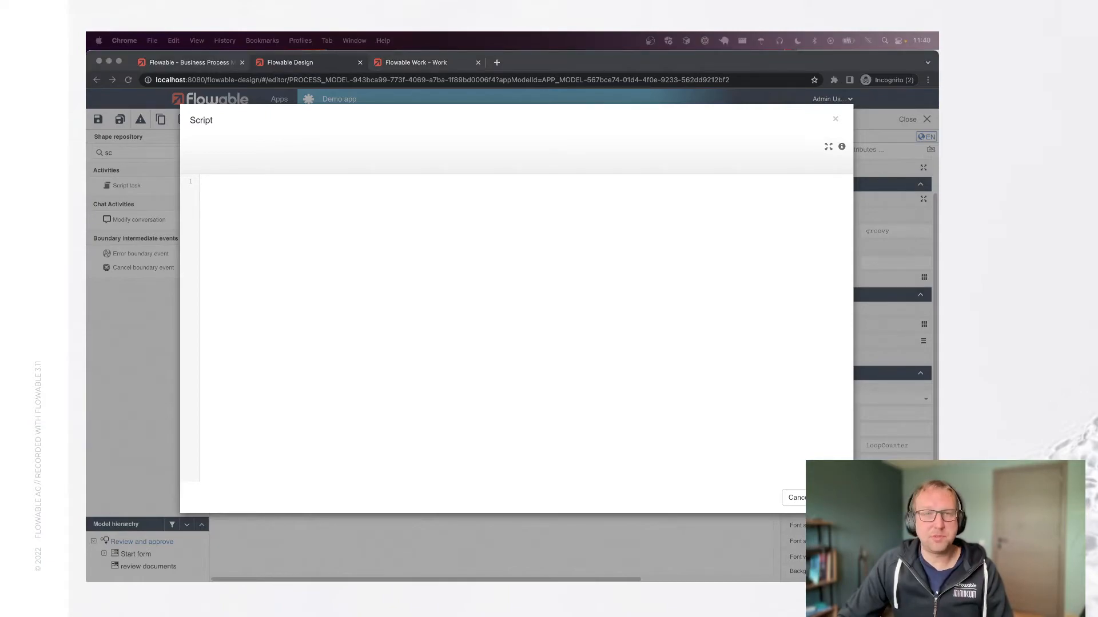
click(286, 239)
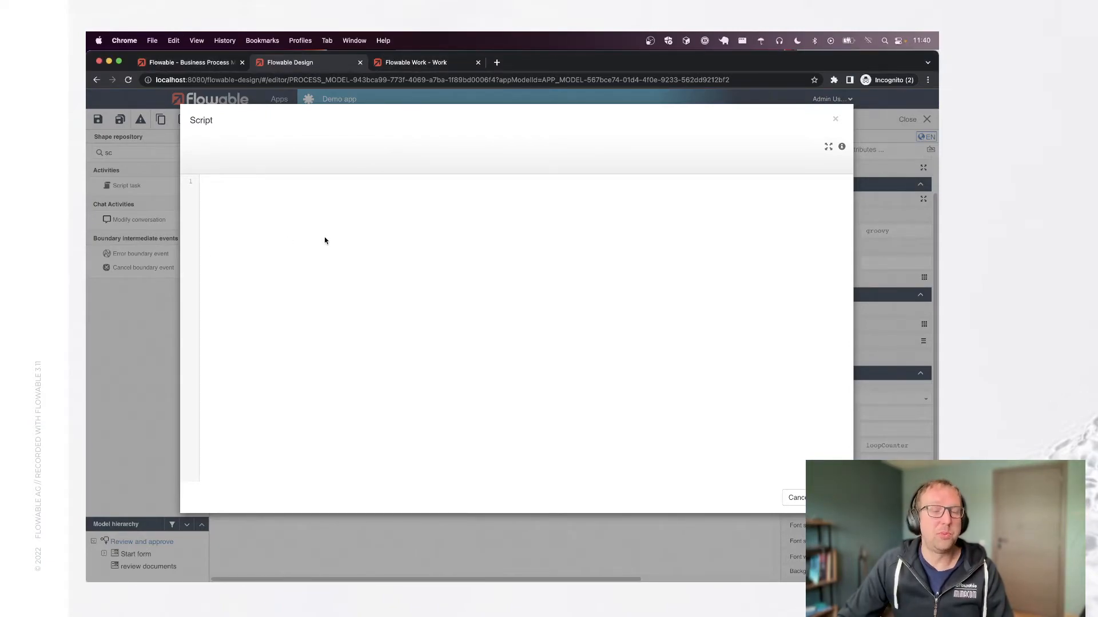
Step: Switch to Flowable Work and view the JSON content of the result variable
click(420, 59)
click(655, 422)
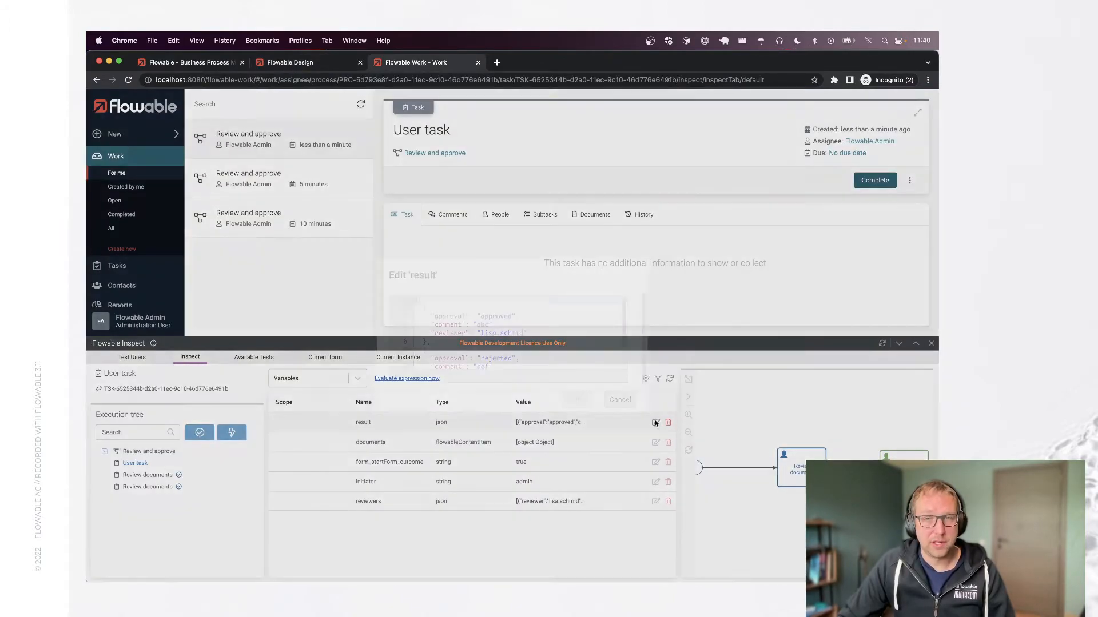
scroll(506, 368, down, 2)
scroll(461, 315, up, 2)
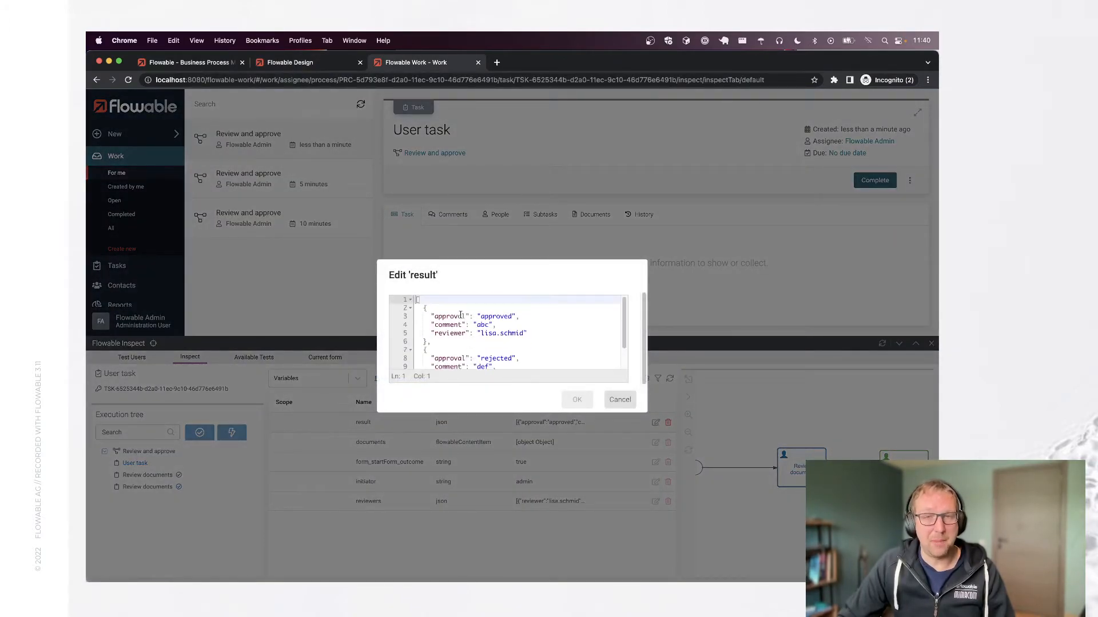
Step: Return to the script in Flowable Design and declare the variables approvalCount and rejectedCount, both set to 0
click(303, 64)
text(var approval)
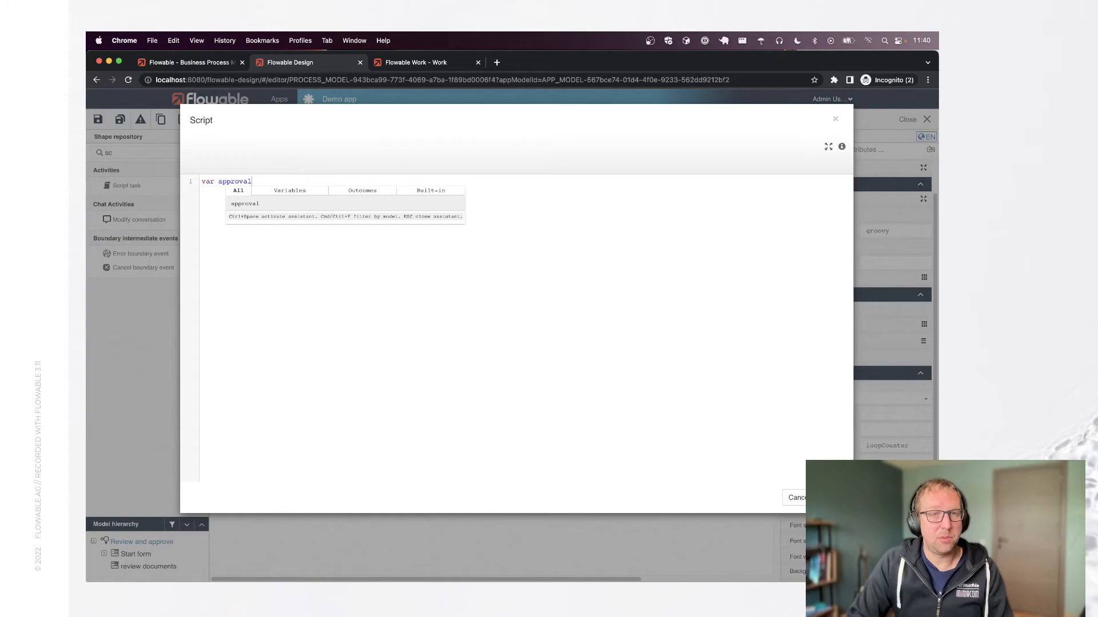
text(Count )
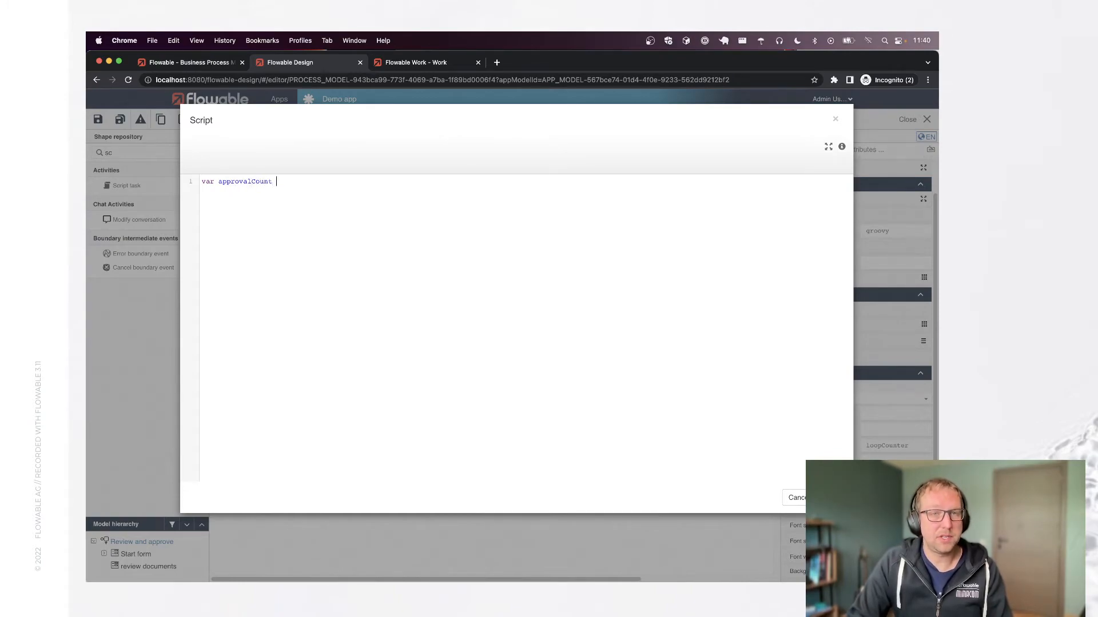
text(= 0; var rejectedCount = 0;)
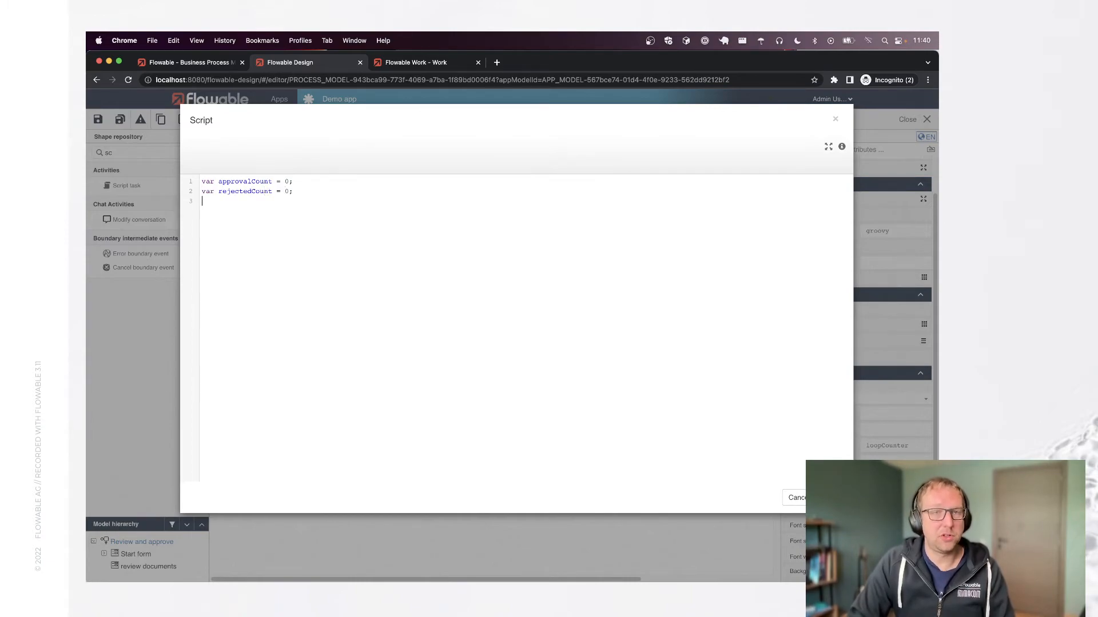
key(Return)
Step: Add the loop "for (r in result) {" to the script below the variable declarations
text(for (r)
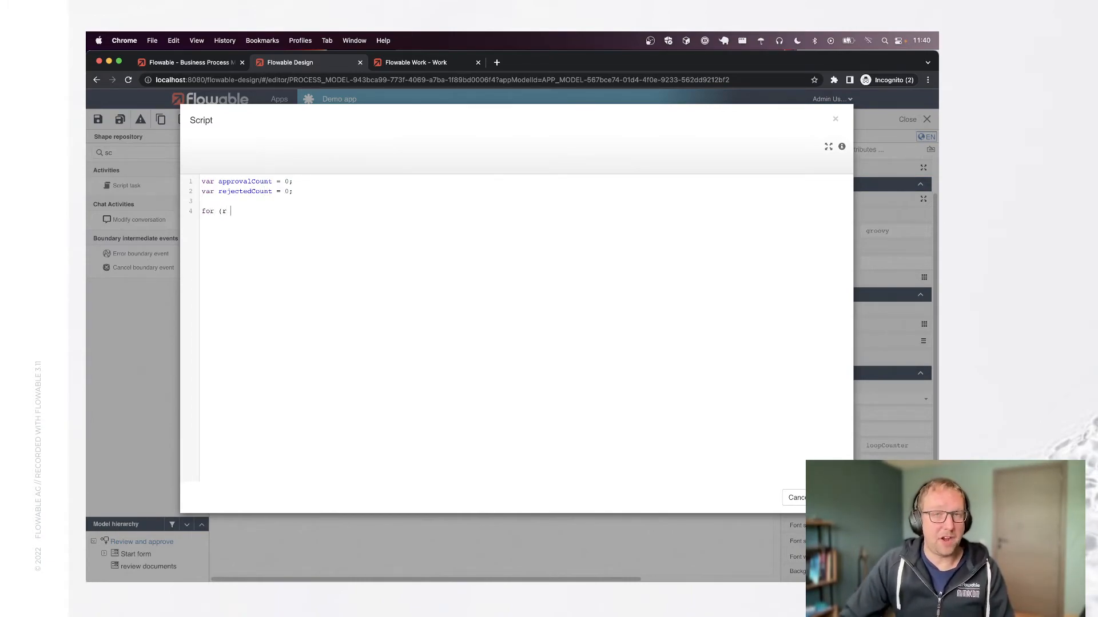
click(397, 63)
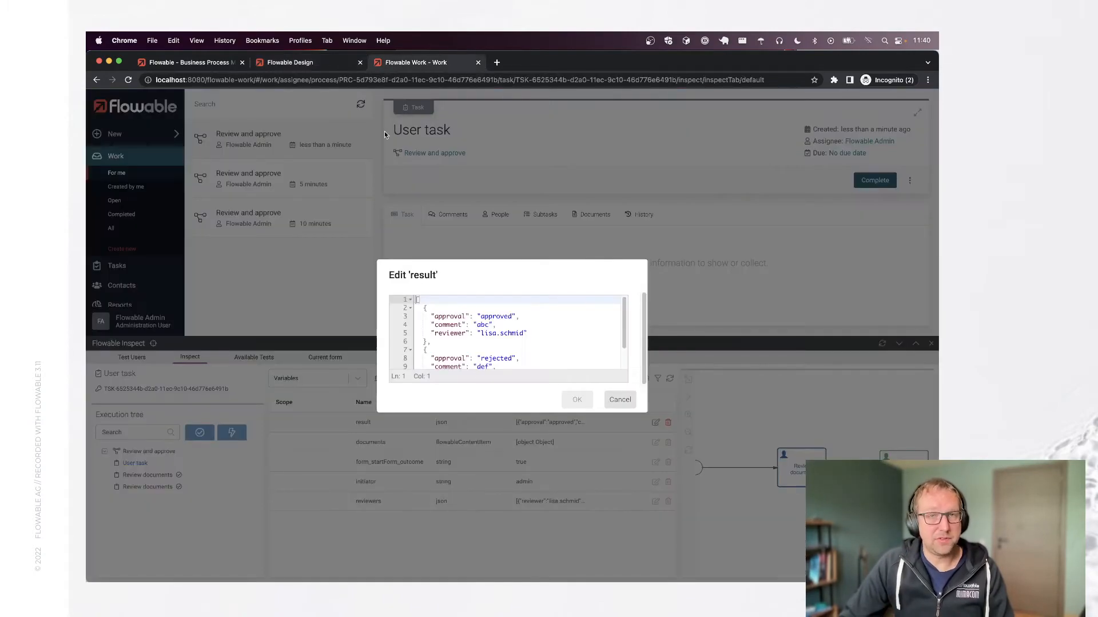
click(313, 63)
text((r in result) {)
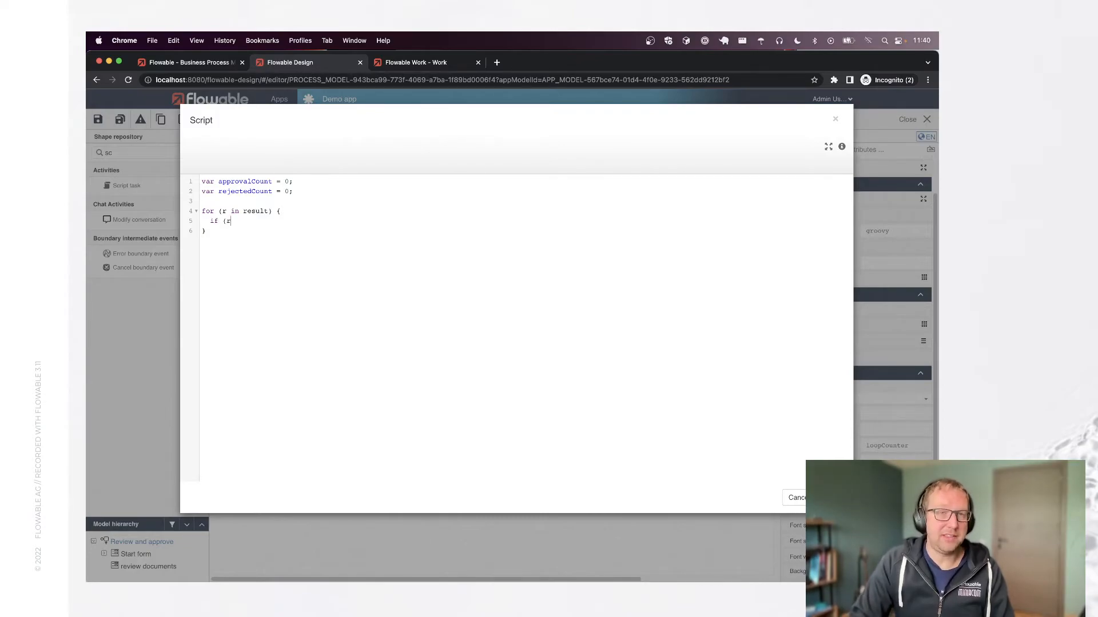
Step: Copy the approval key from the result JSON in Flowable Work and write the loop condition "if (r.approval == 'approved') {" in the script
click(398, 64)
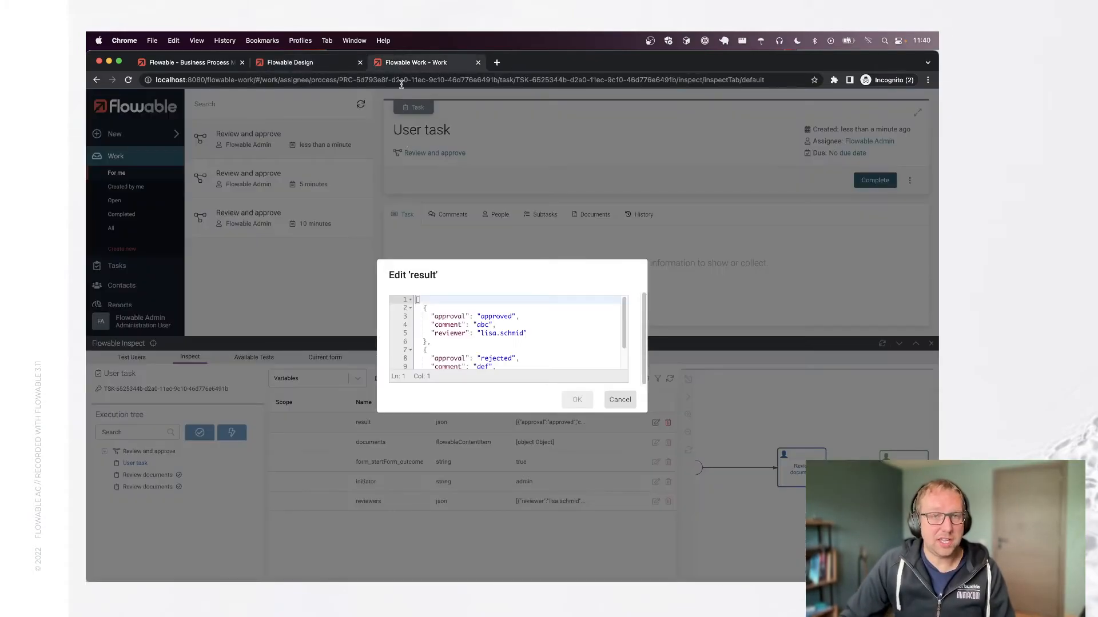
double_click(449, 317)
key(ctrl+c)
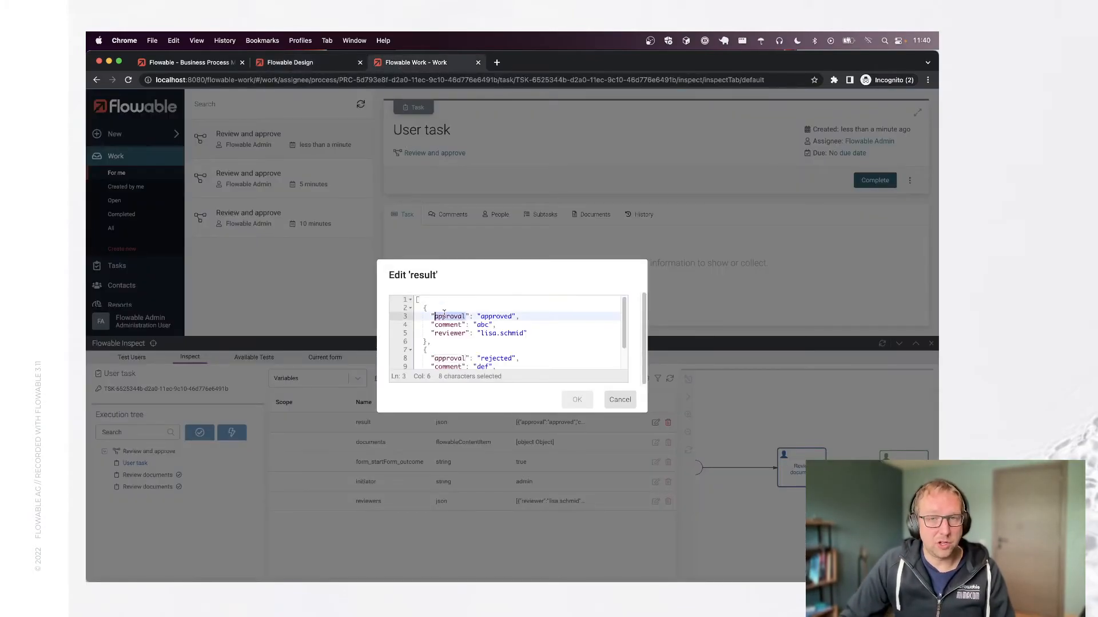
click(307, 64)
key(ctrl+v)
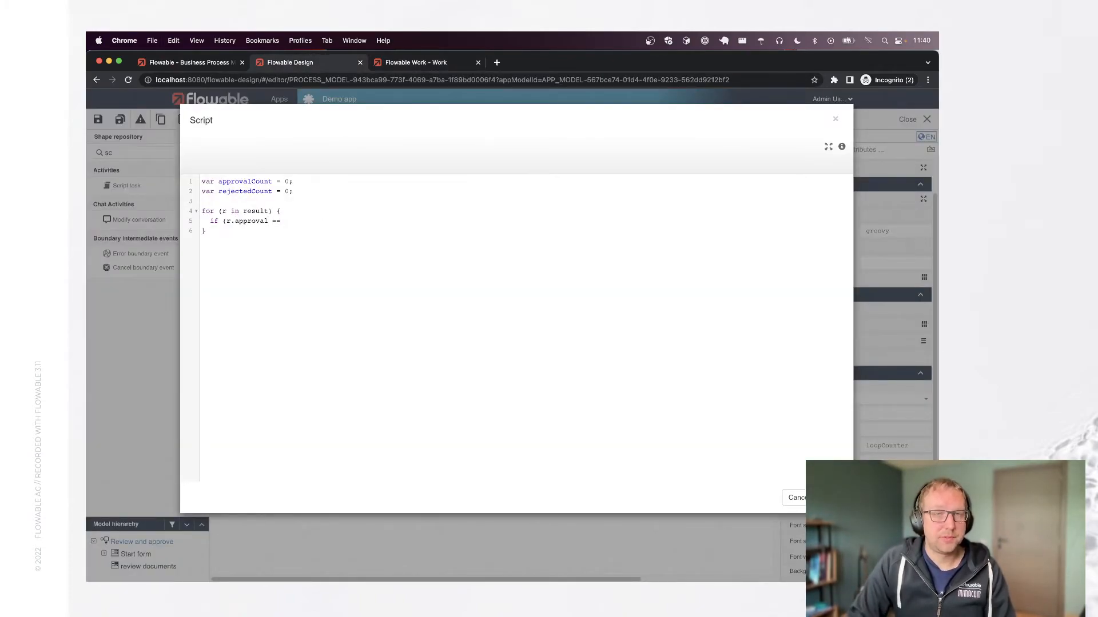
text(== 'approved') {)
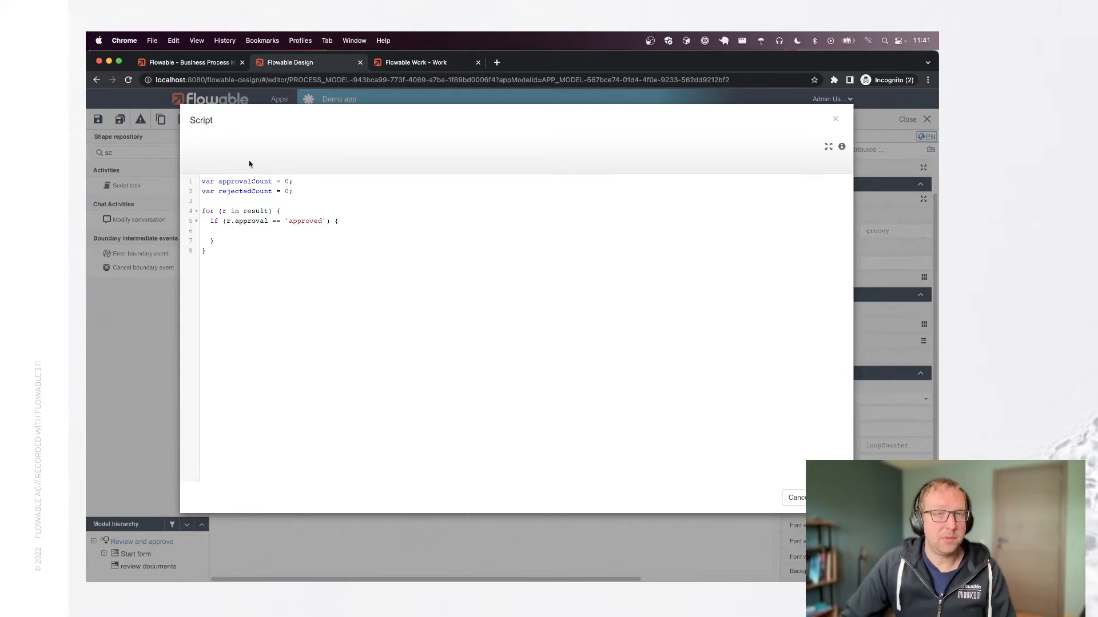
Step: Increment the approval counter inside the if block with "approvalCount++;"
double_click(239, 182)
key(super+c)
click(235, 238)
key(super+v)
text(+)
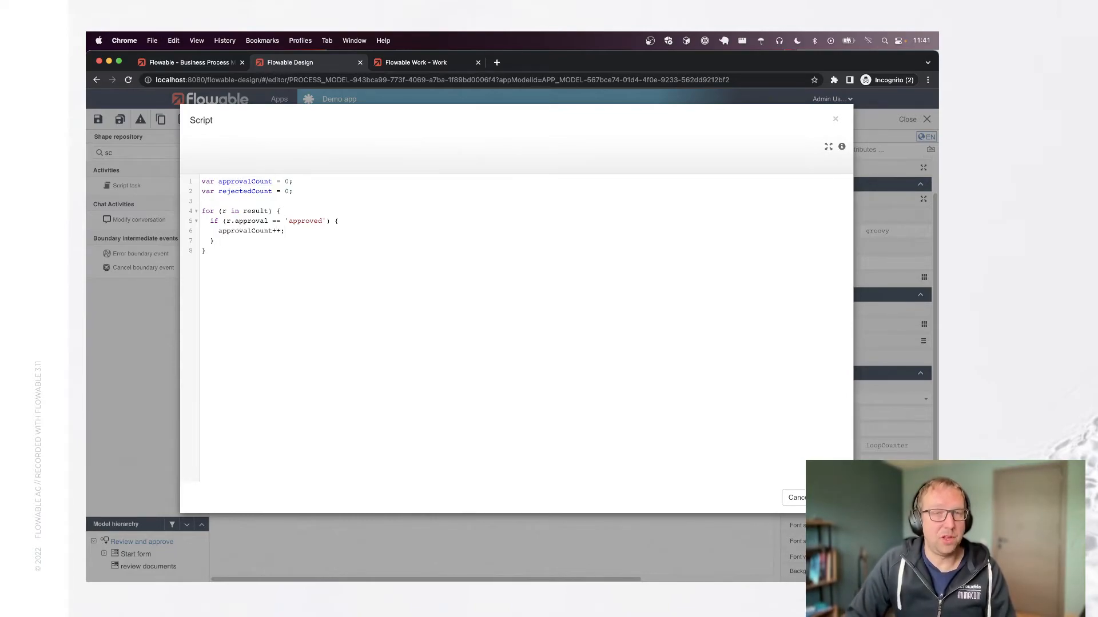
Step: Add an else branch to the condition that increments the rejection counter with "rejectedCount++;"
text(lse {)
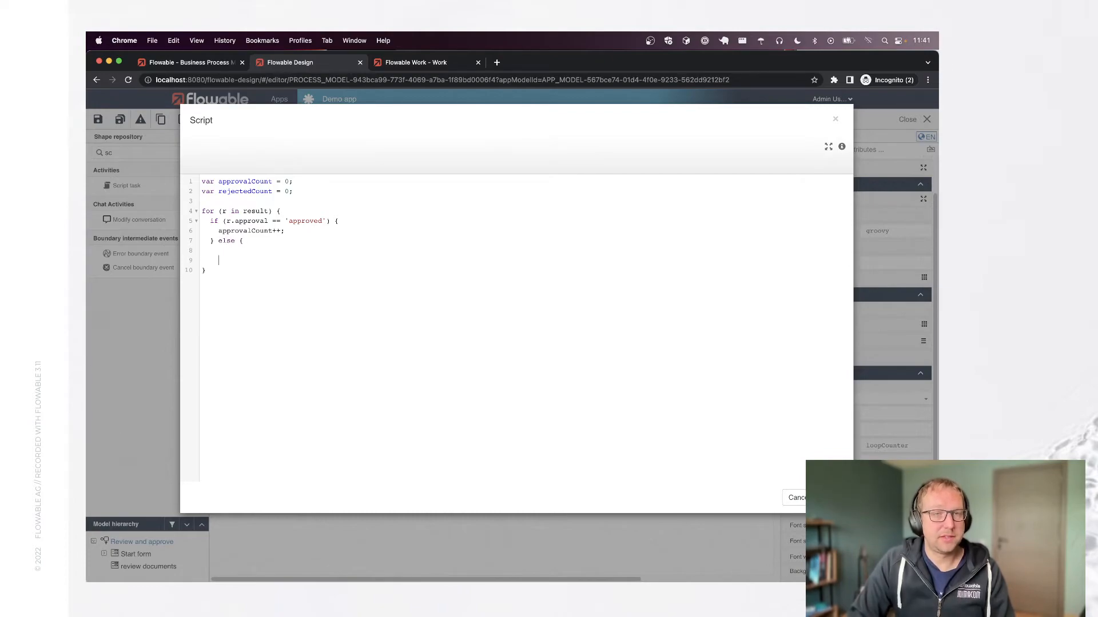
key(Up)
double_click(244, 191)
key(super+c)
click(266, 251)
key(super+v)
text(++)
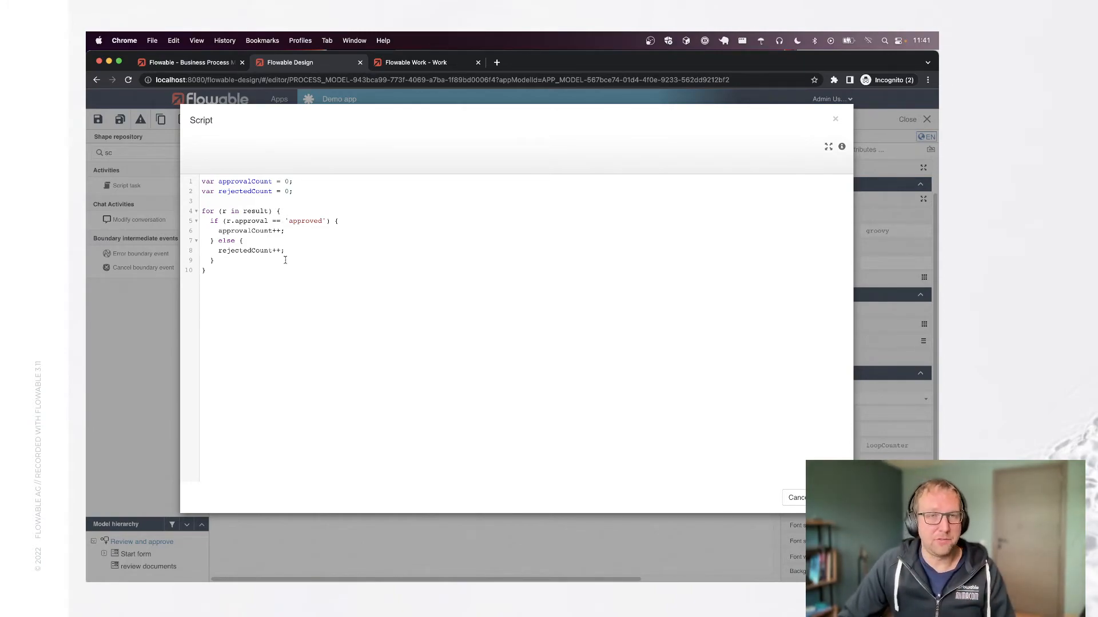
Step: Append .asText() to r.approval in the if condition so the JSON value is compared as text
drag(236, 221, 268, 221)
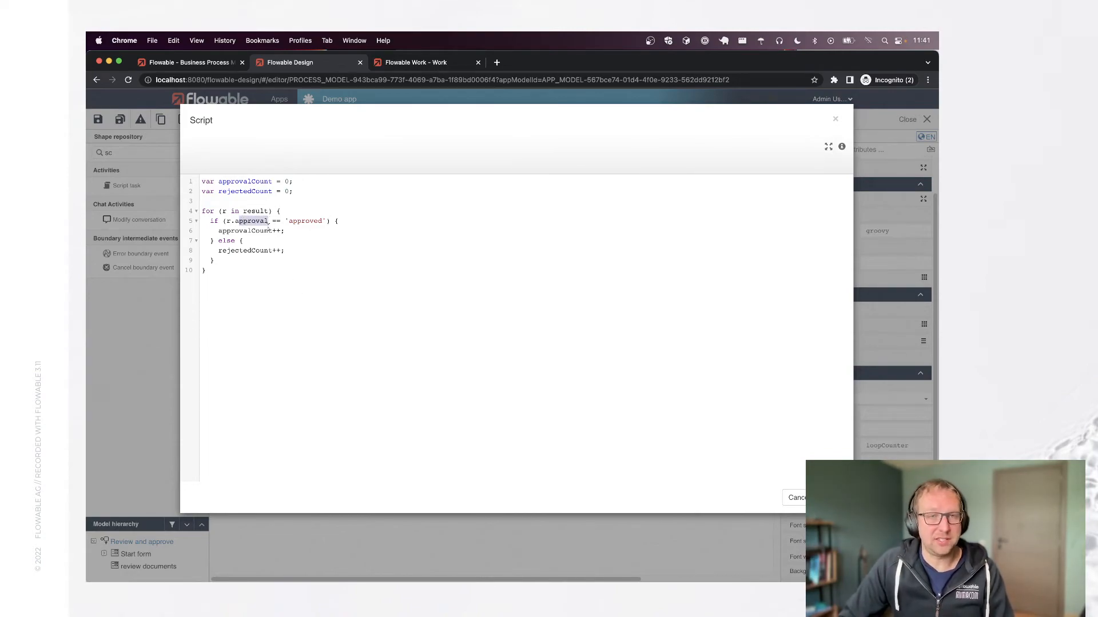
click(268, 221)
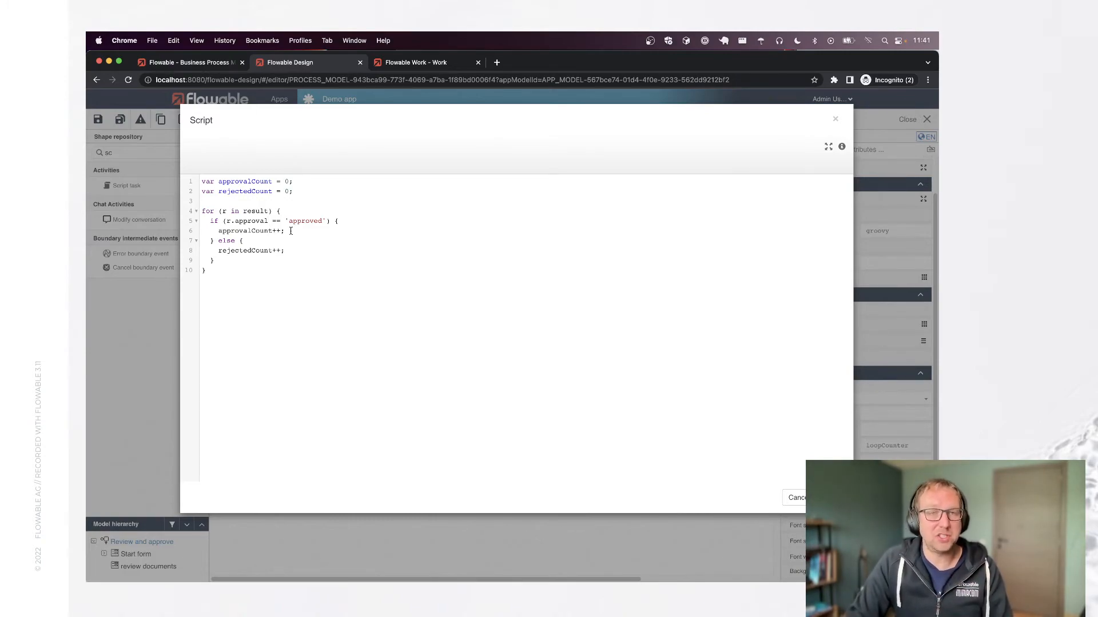
text(asText())
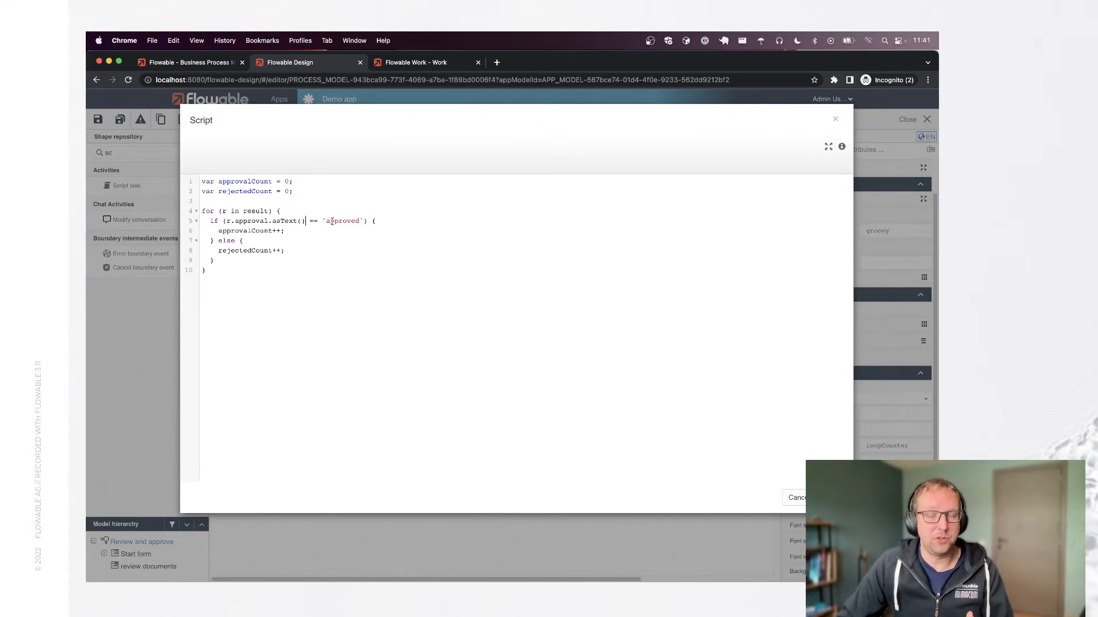
drag(305, 221, 316, 221)
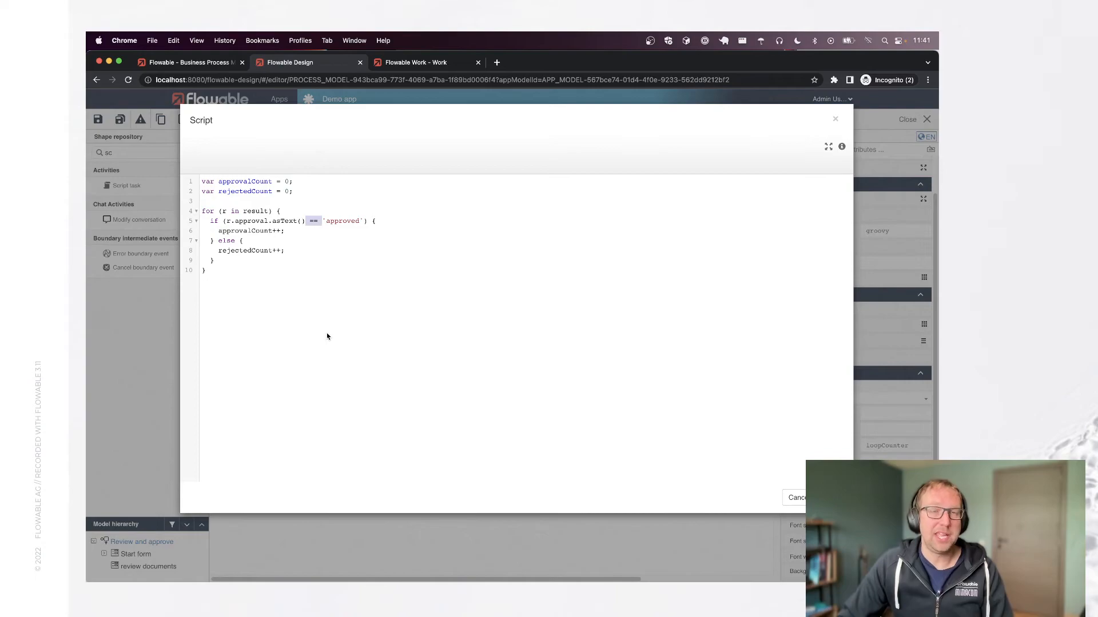
Step: Append "execution.setVariable('approved', approvalCount >= rejectedCount);" below the loop and save the script of the Calculate approval task
click(216, 271)
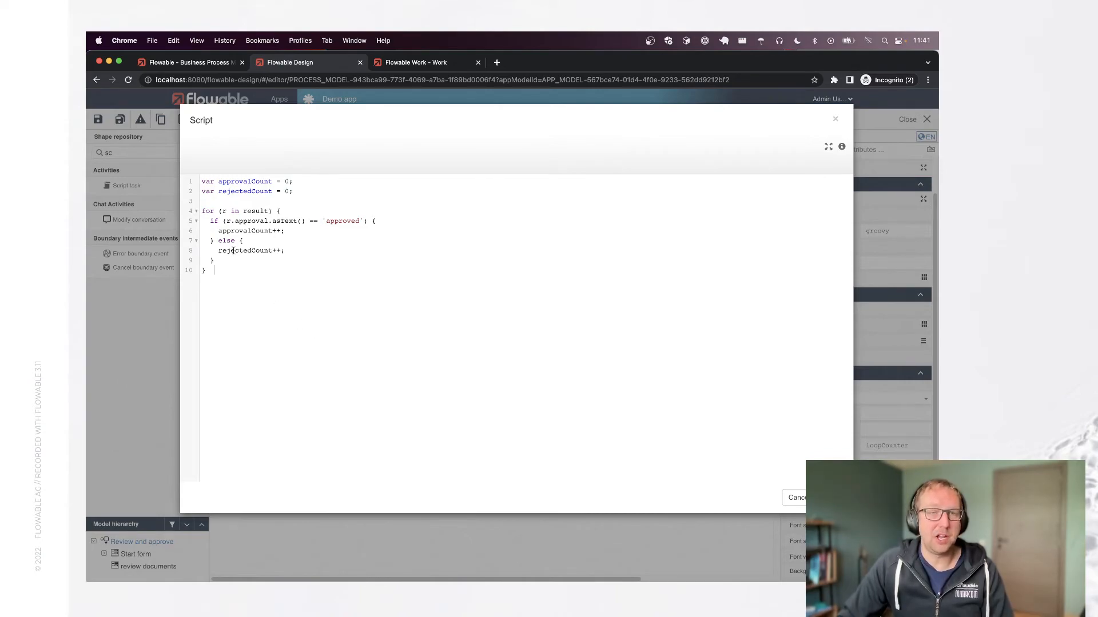
drag(238, 242, 228, 250)
click(217, 268)
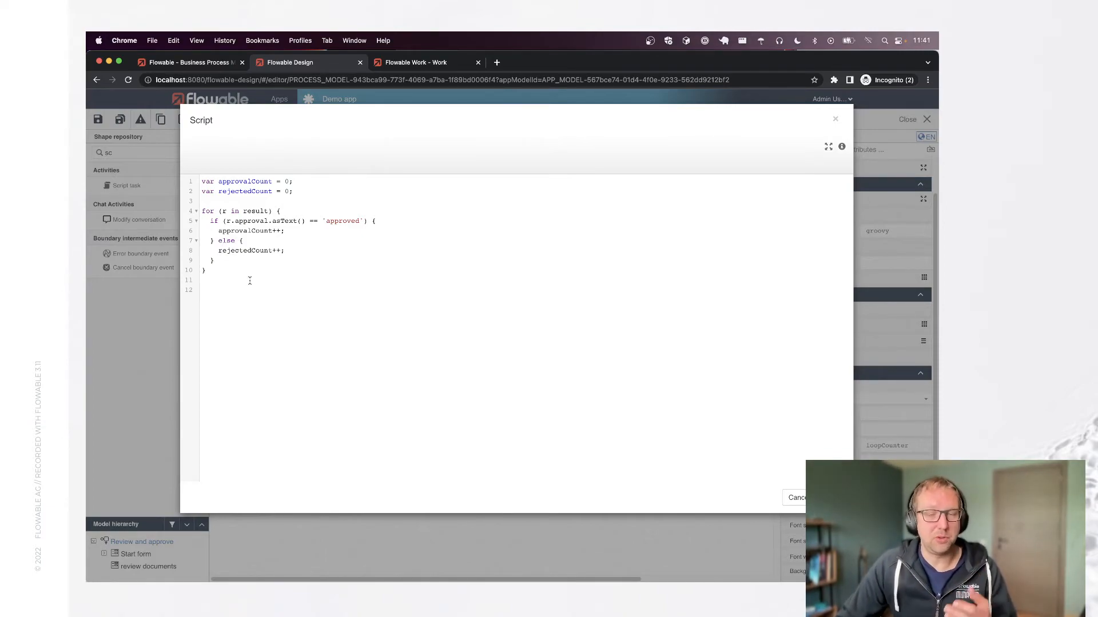
text(execution.setVariable()
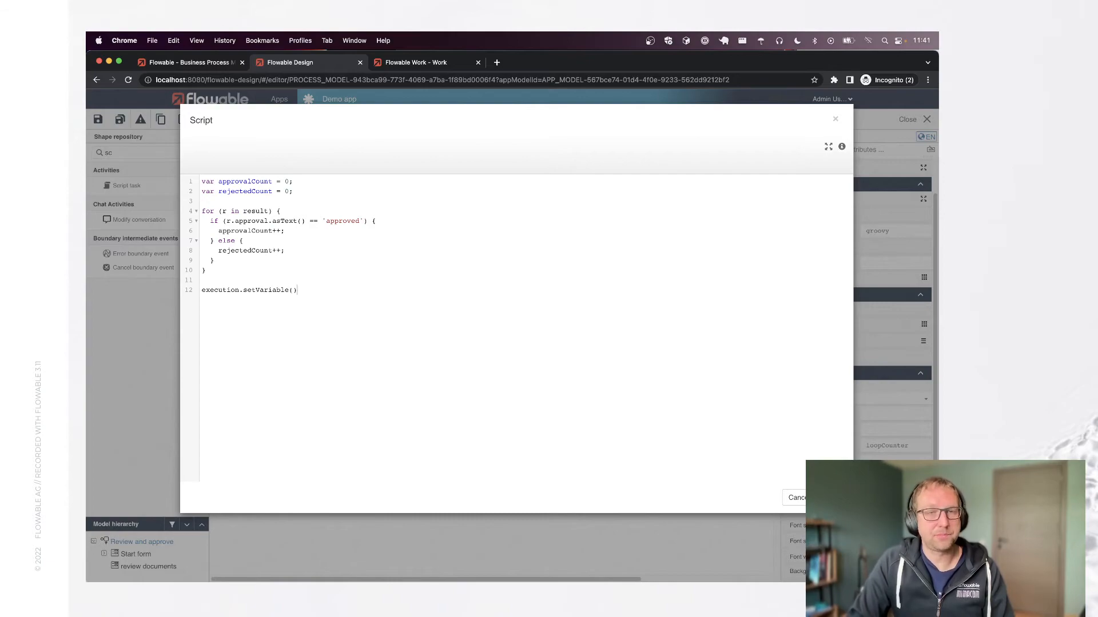
text(ved', )
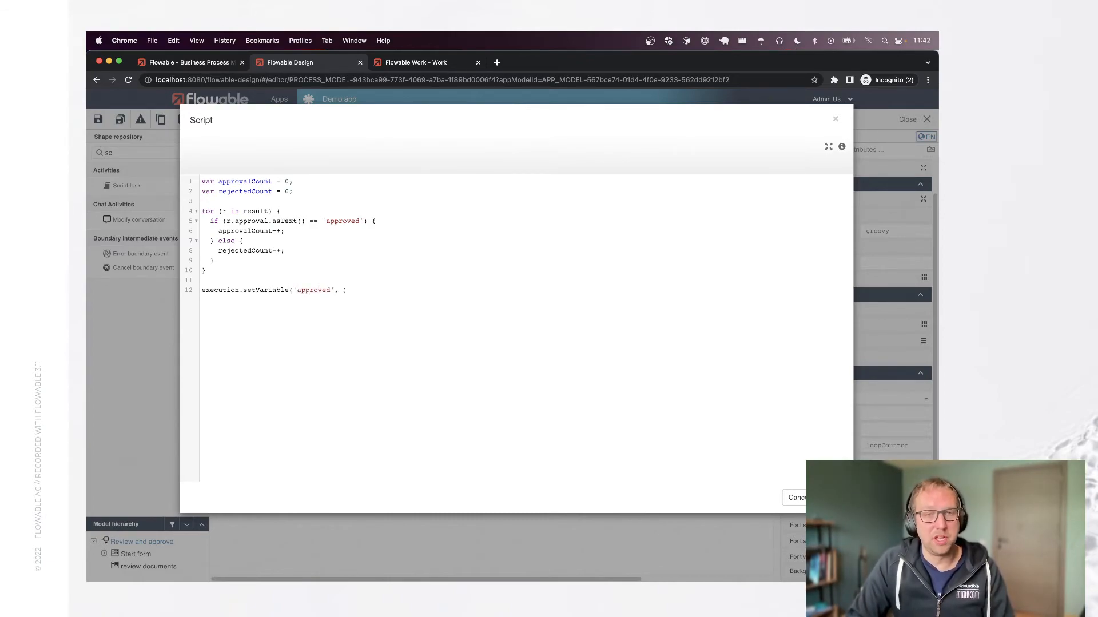
text(approvalCo)
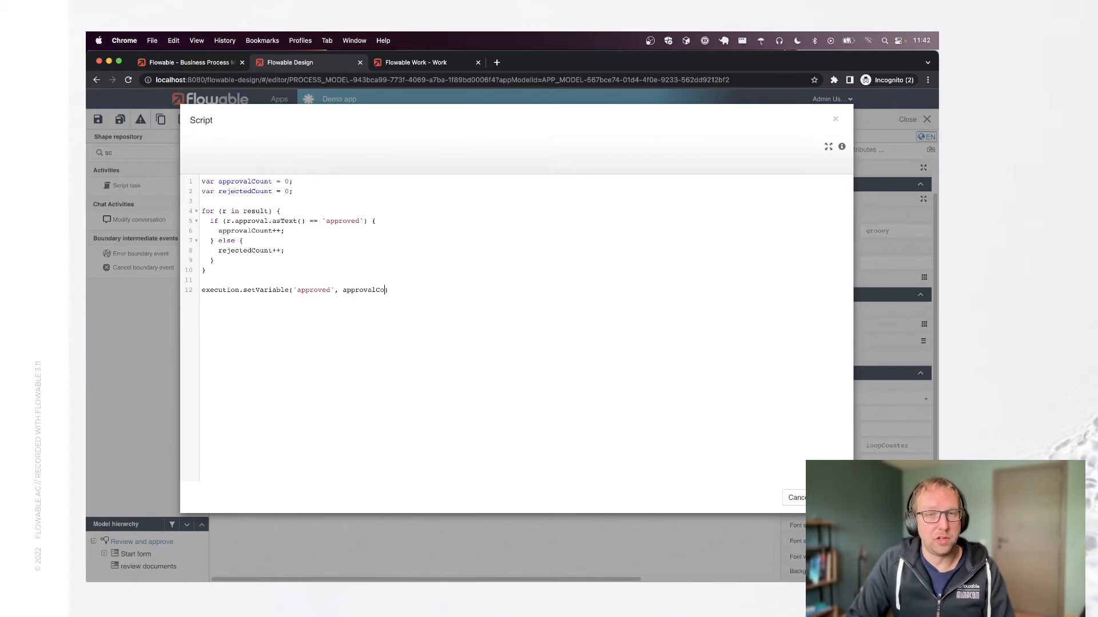
text(unt >= rejectedCount))
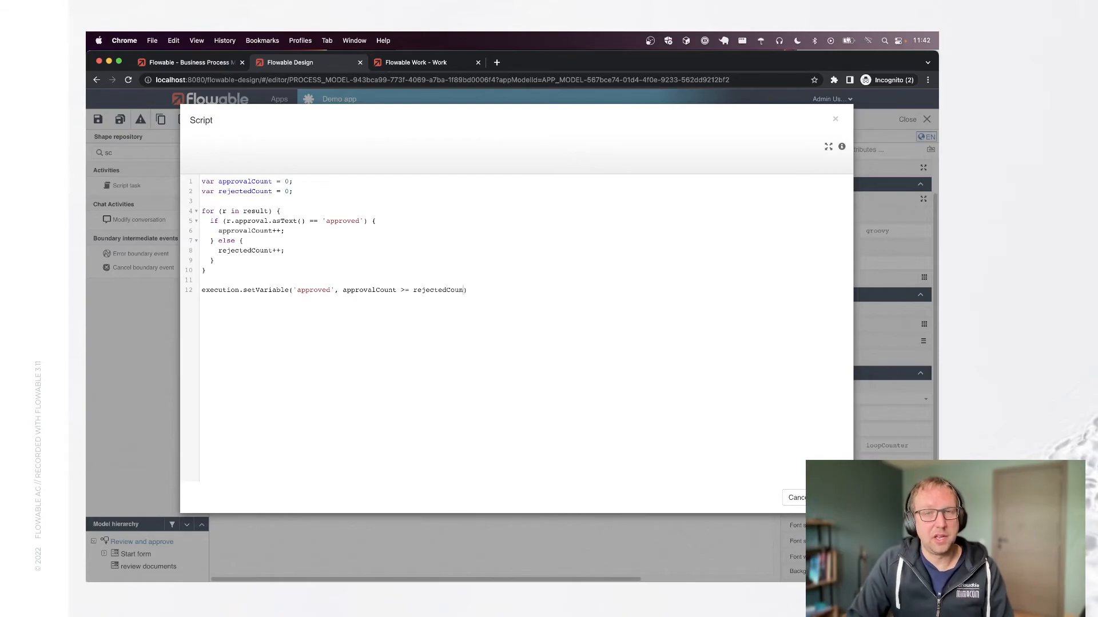
text(;)
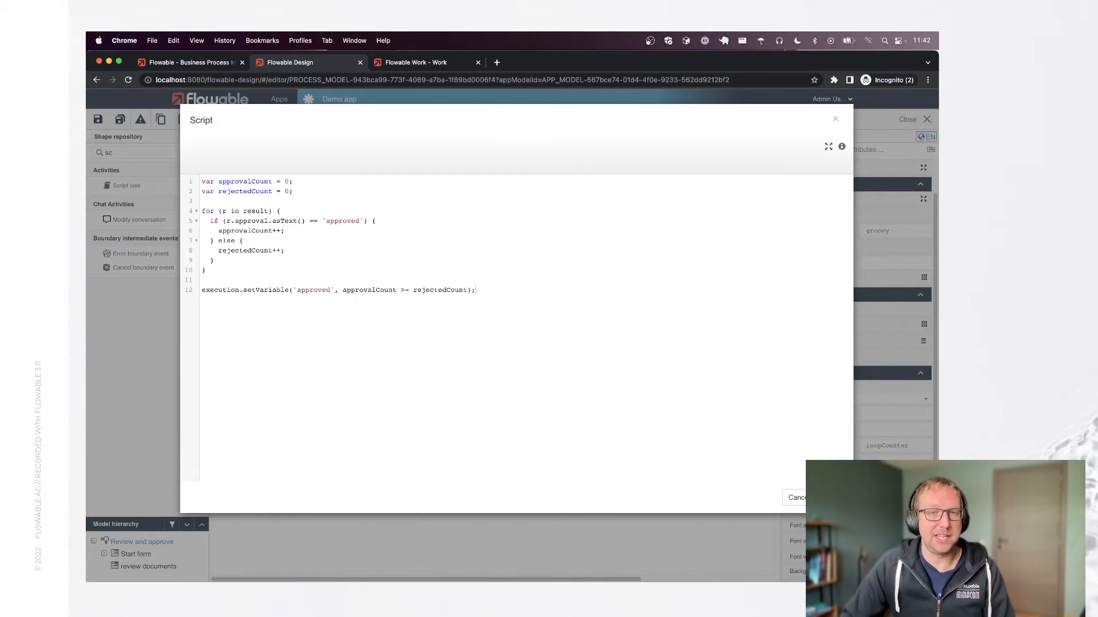
double_click(303, 290)
click(830, 498)
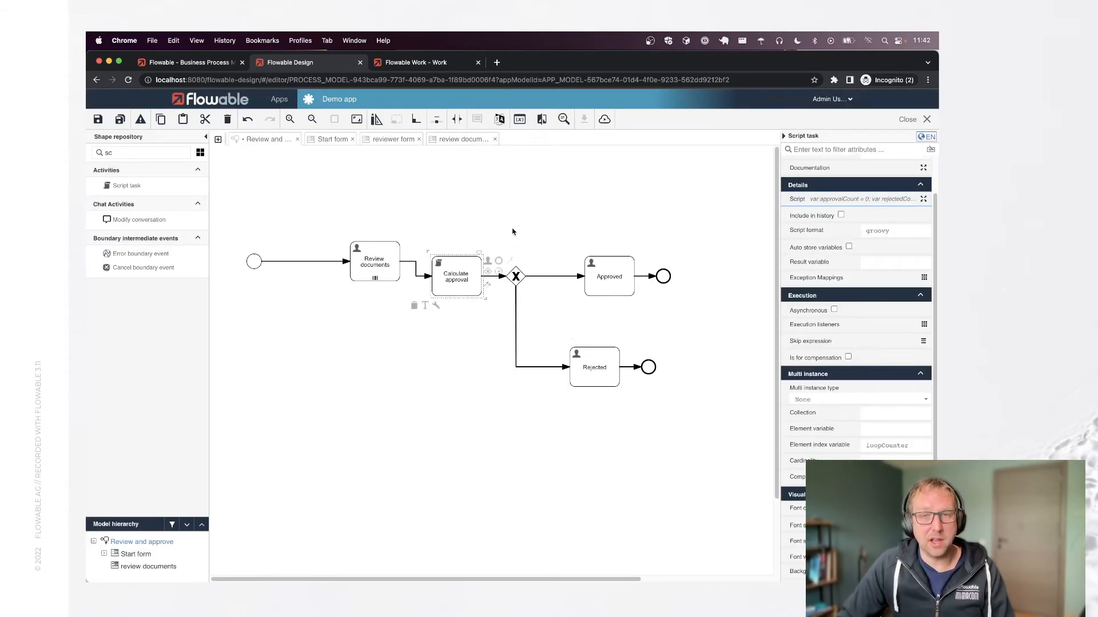
Step: Set the condition expression of the sequence flow from the gateway to the Approved task to ${approved}
click(551, 283)
click(551, 278)
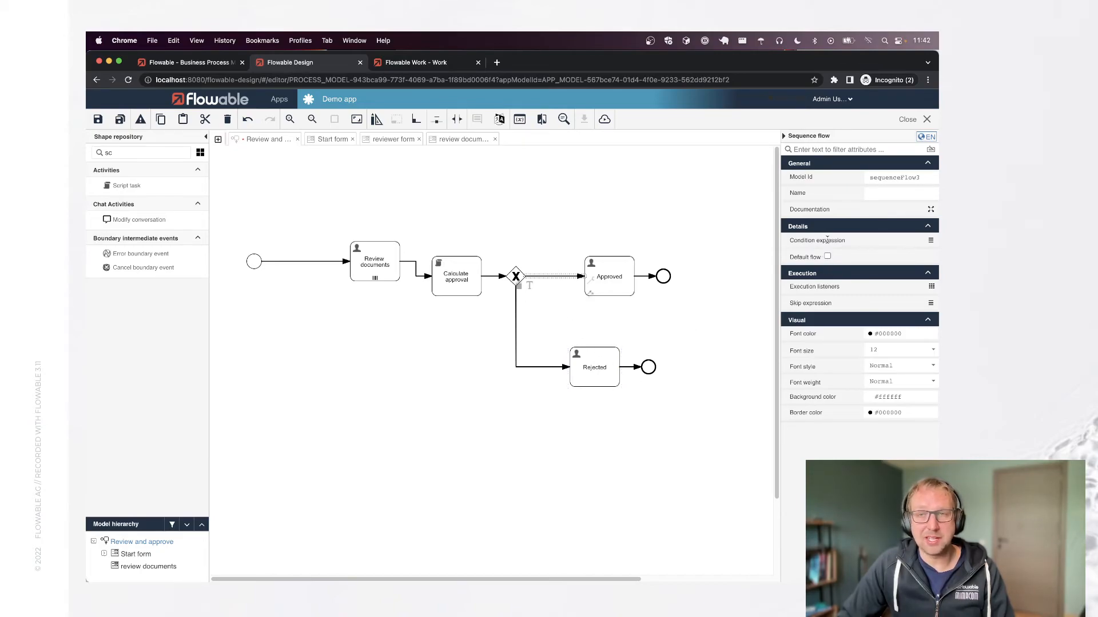
click(845, 240)
text({)
key(BackSpace)
text(${approved)
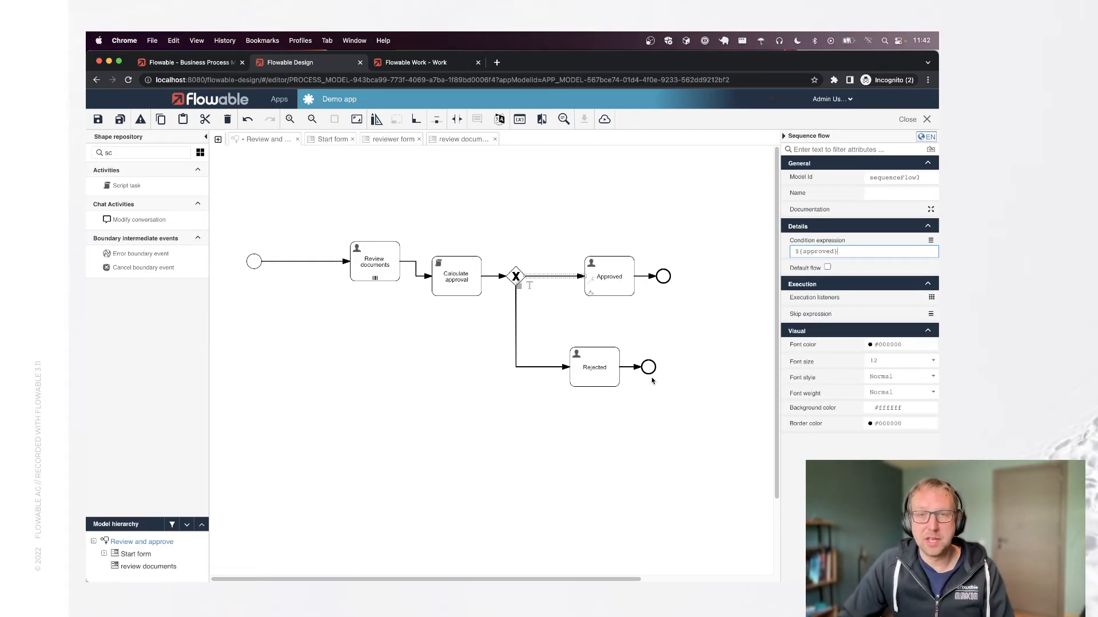
Step: Make the sequence flow from the gateway to the Rejected task the default flow
click(536, 372)
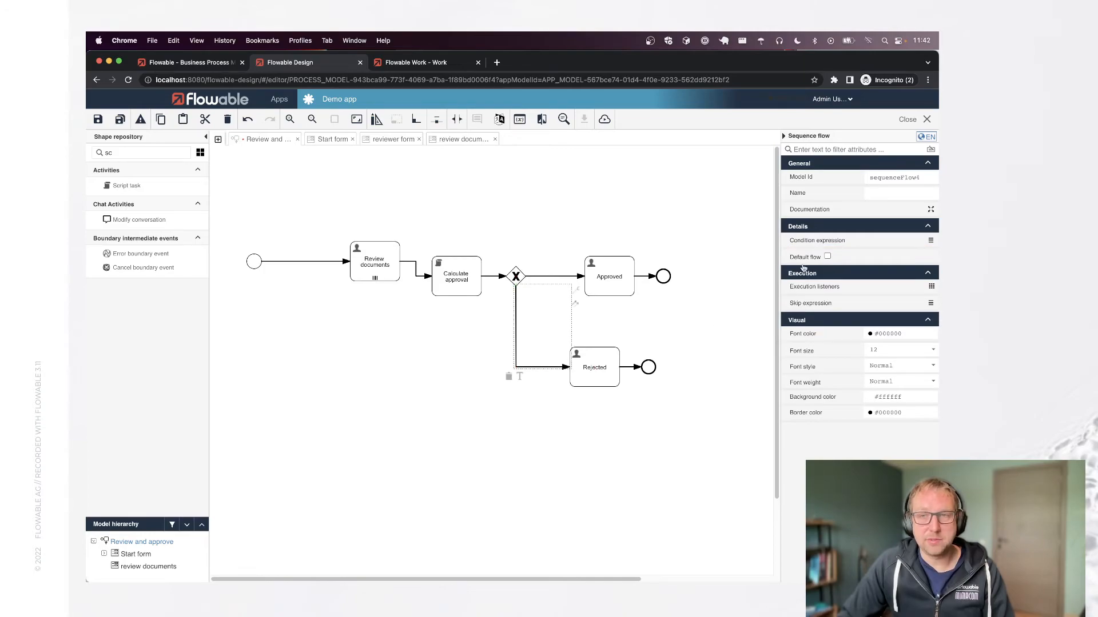
click(827, 258)
click(634, 472)
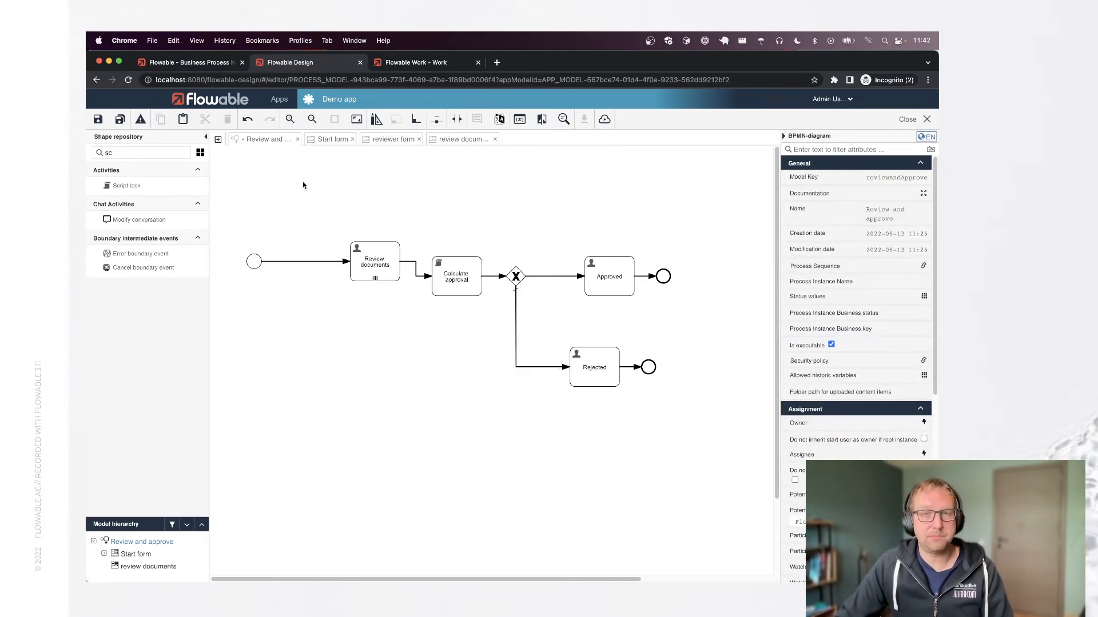
Step: Save all models and publish the Demo app to the default deployment target
click(120, 120)
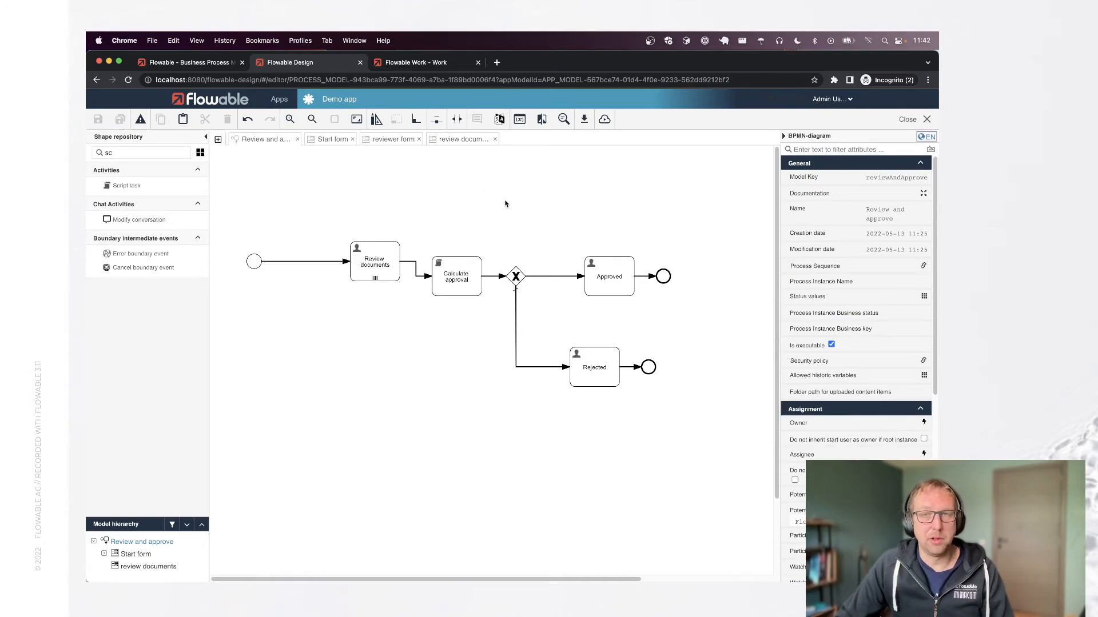
click(605, 121)
click(633, 196)
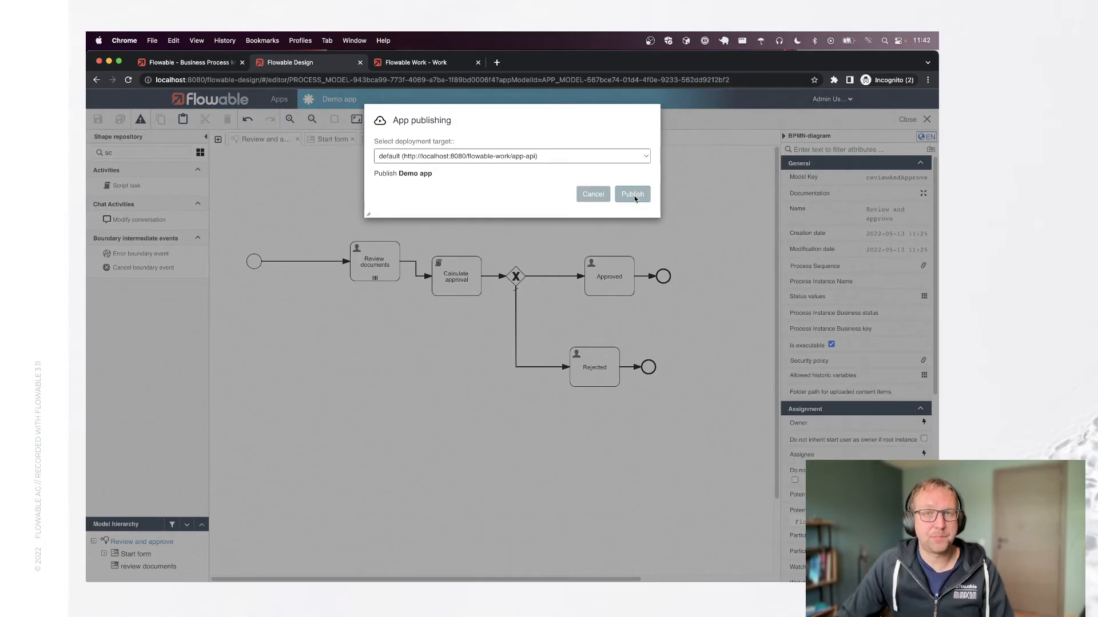
Step: Switch to Flowable Work, dismiss the result variable editor without changes and close Flowable Inspect
click(440, 66)
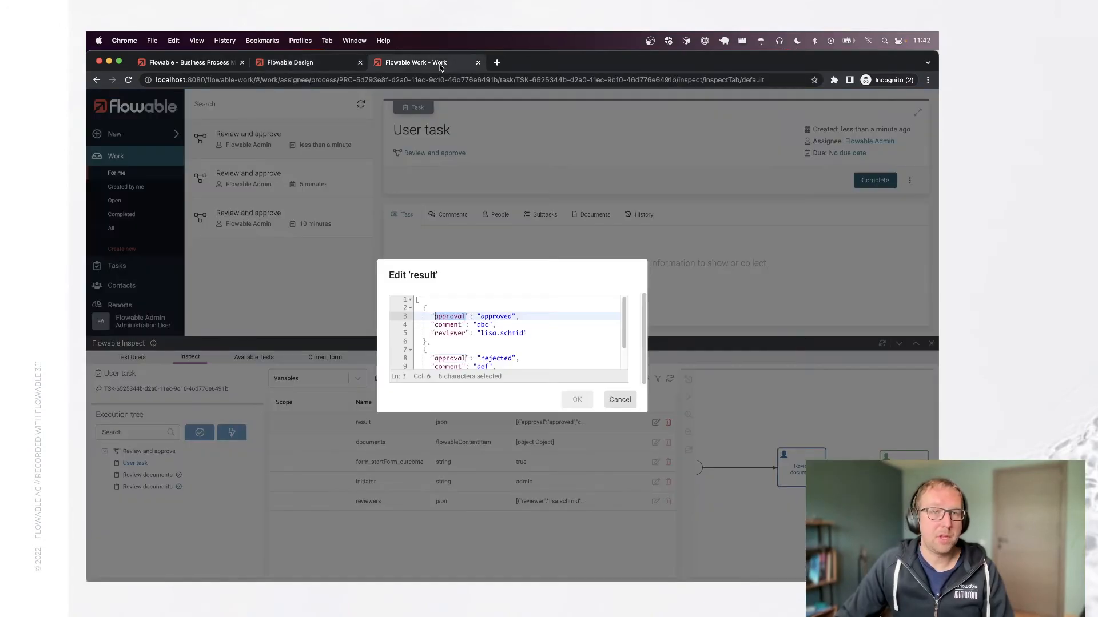
click(606, 400)
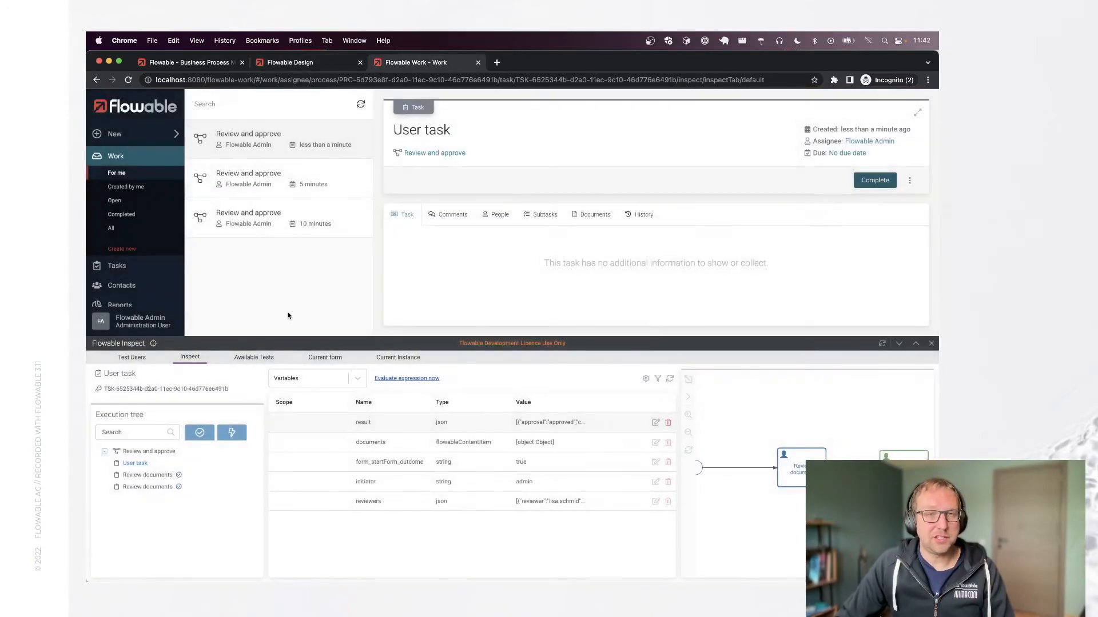
click(932, 344)
Step: Begin creating a new Review and approve process and attach "Document to review.pdf" in its start form
click(137, 250)
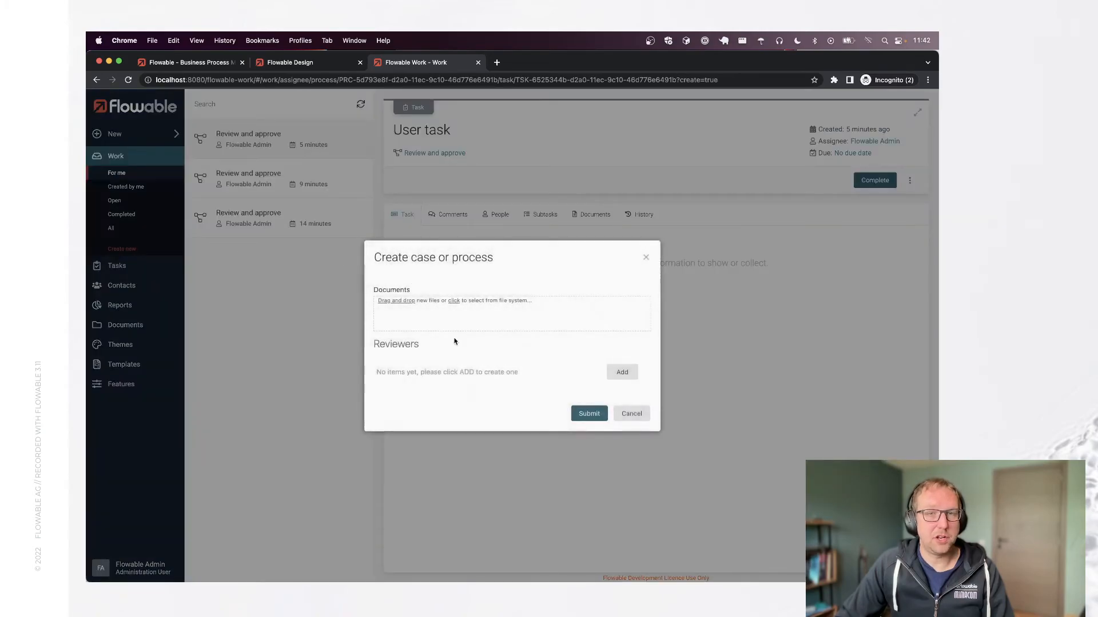
click(390, 315)
click(454, 259)
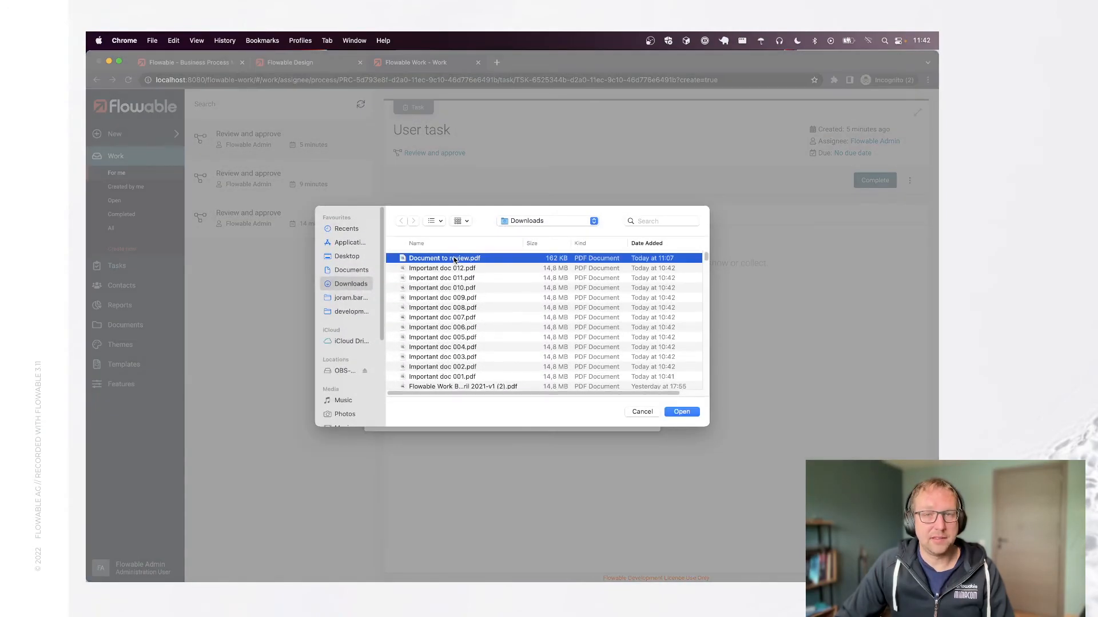
double_click(455, 259)
Step: Add two different reviewers to the start form and submit it to start the process
click(621, 374)
click(453, 360)
click(451, 307)
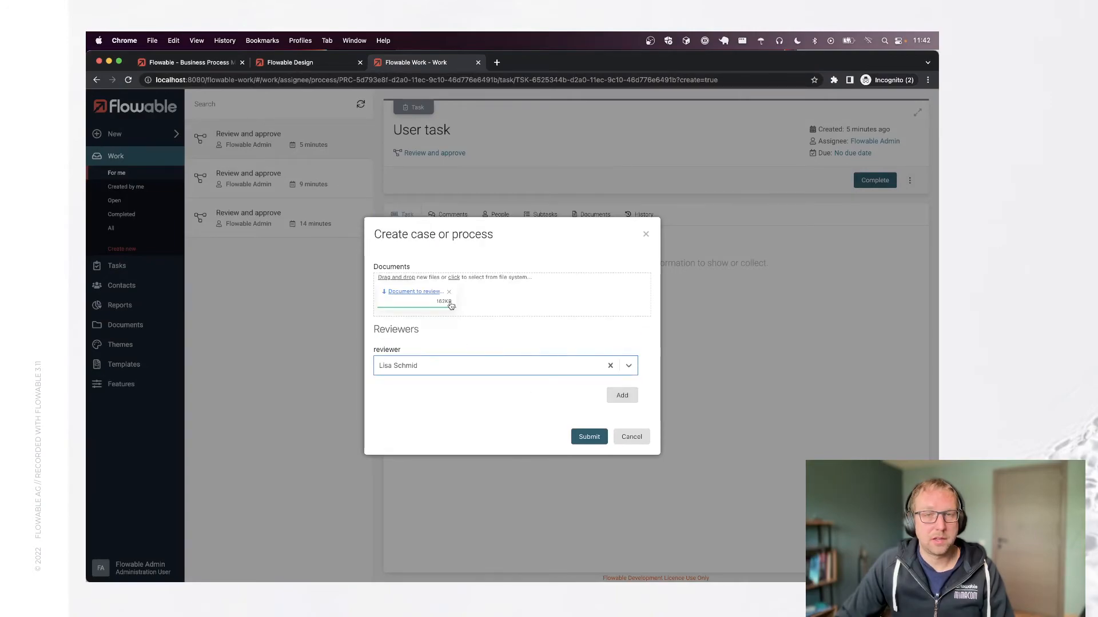
click(622, 396)
click(499, 384)
text(o)
click(448, 335)
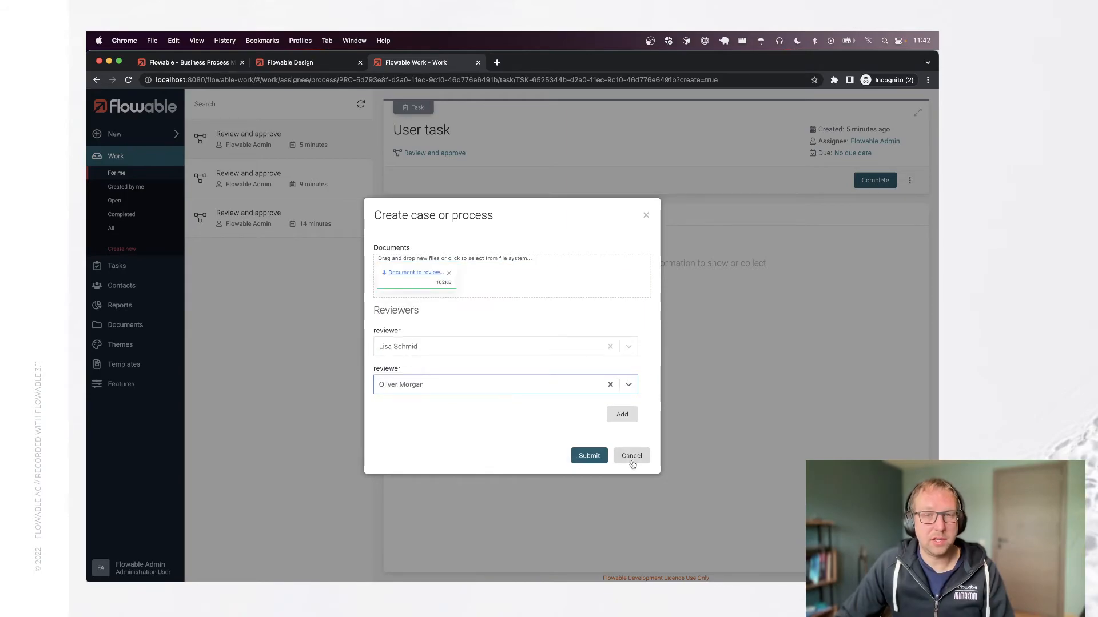
click(588, 456)
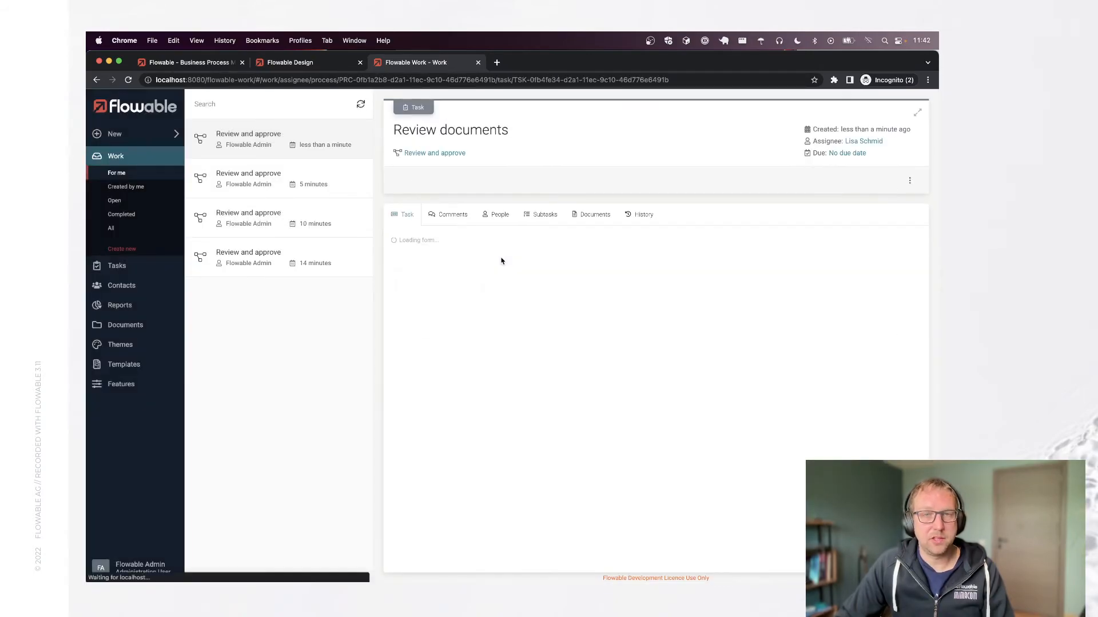
Step: Complete the first reviewer's Review documents task with approval Approved and the comment "good"
click(447, 443)
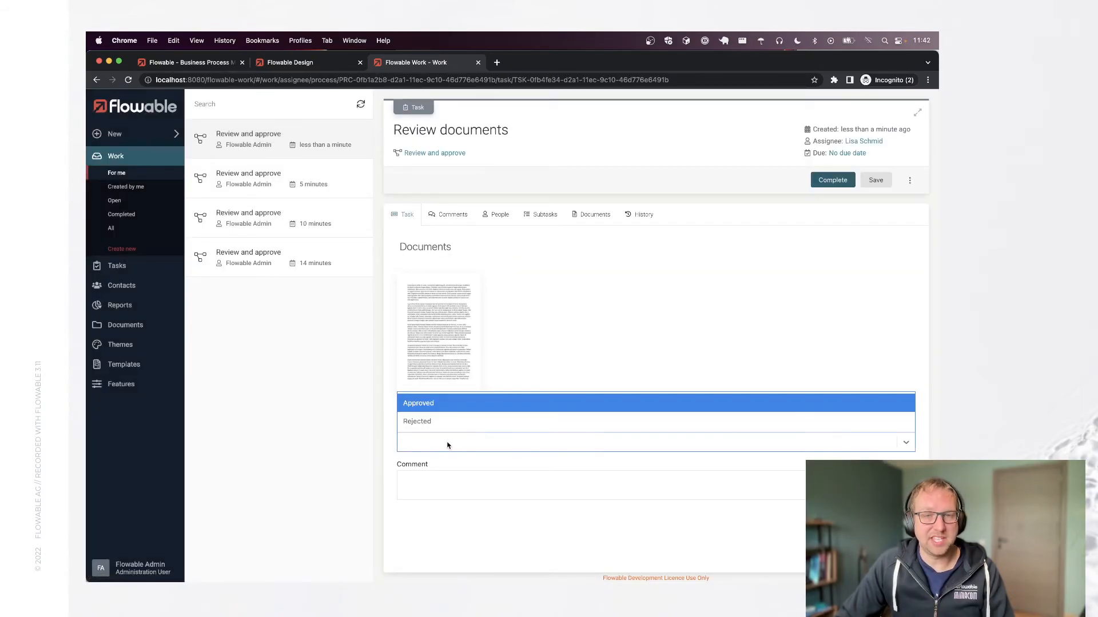
click(448, 404)
click(470, 485)
text(good)
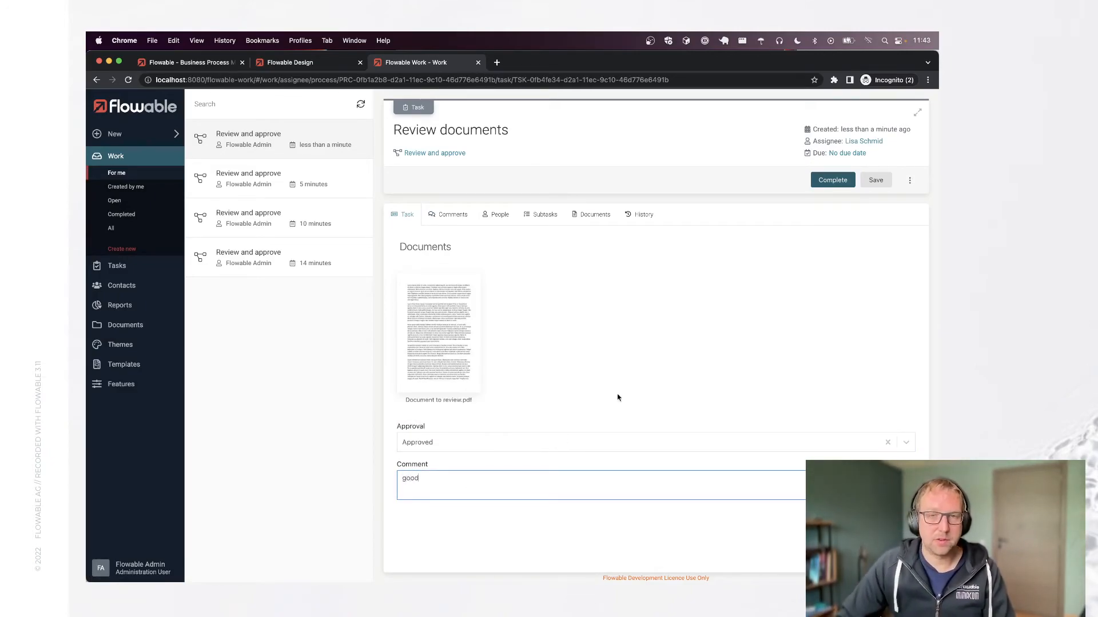
click(828, 180)
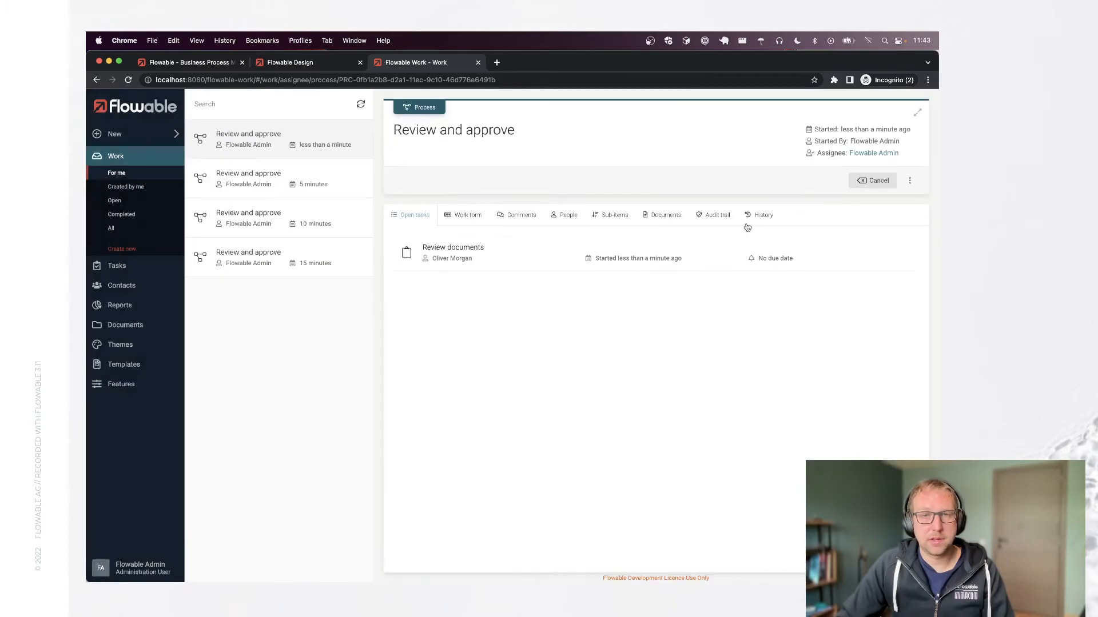
Step: Complete the second reviewer's Review documents task with approval Approved and the comment "yep!"
click(505, 267)
click(482, 441)
click(466, 421)
click(497, 490)
text(yep!)
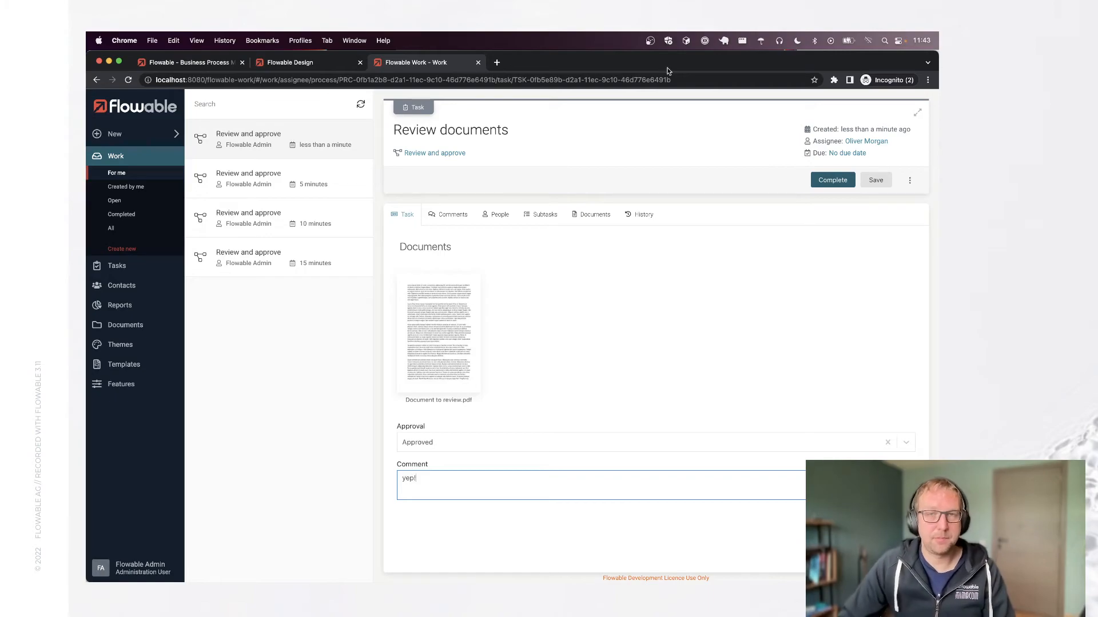
click(819, 182)
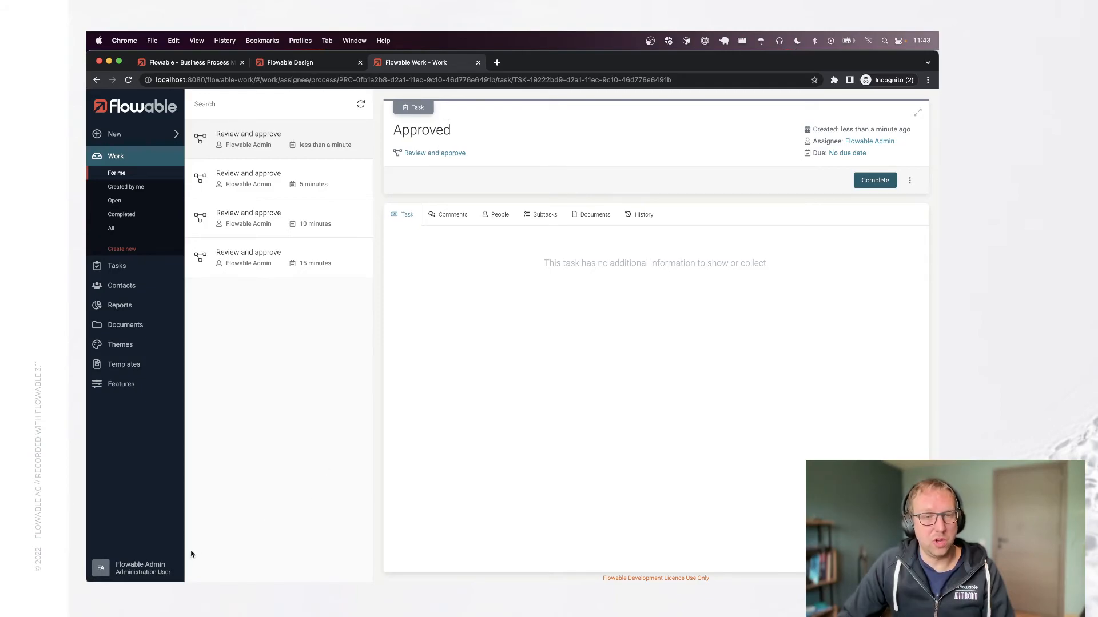
Step: Examine the process variables and diagram of the Approved task in Flowable Inspect, and close the inspector
click(142, 570)
click(161, 516)
scroll(750, 464, up, 5)
drag(785, 506, 696, 538)
drag(772, 457, 732, 433)
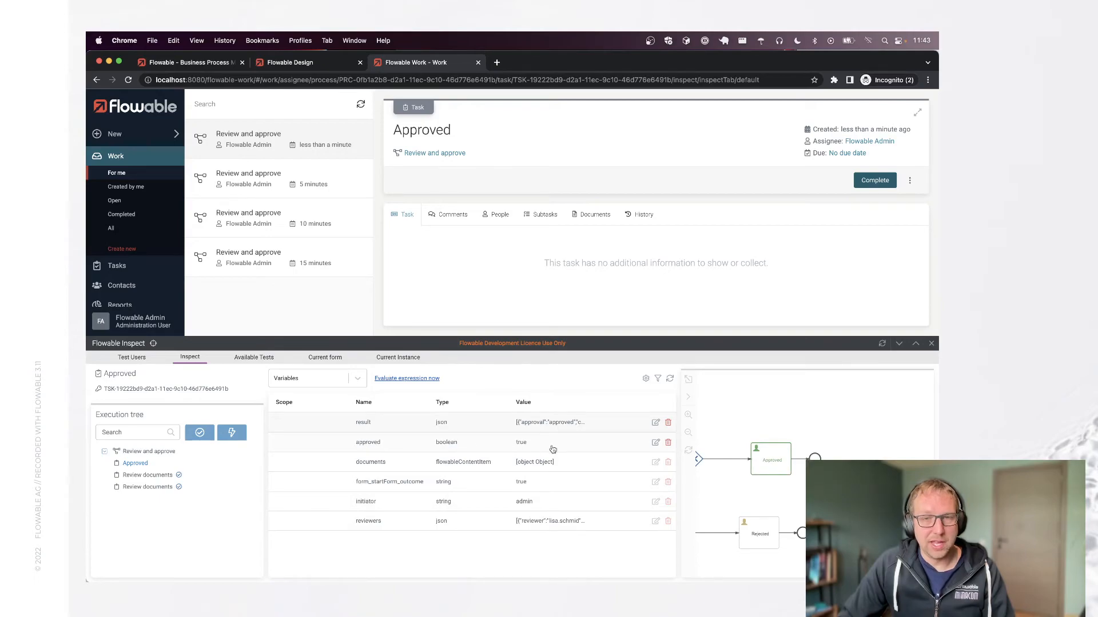
click(932, 345)
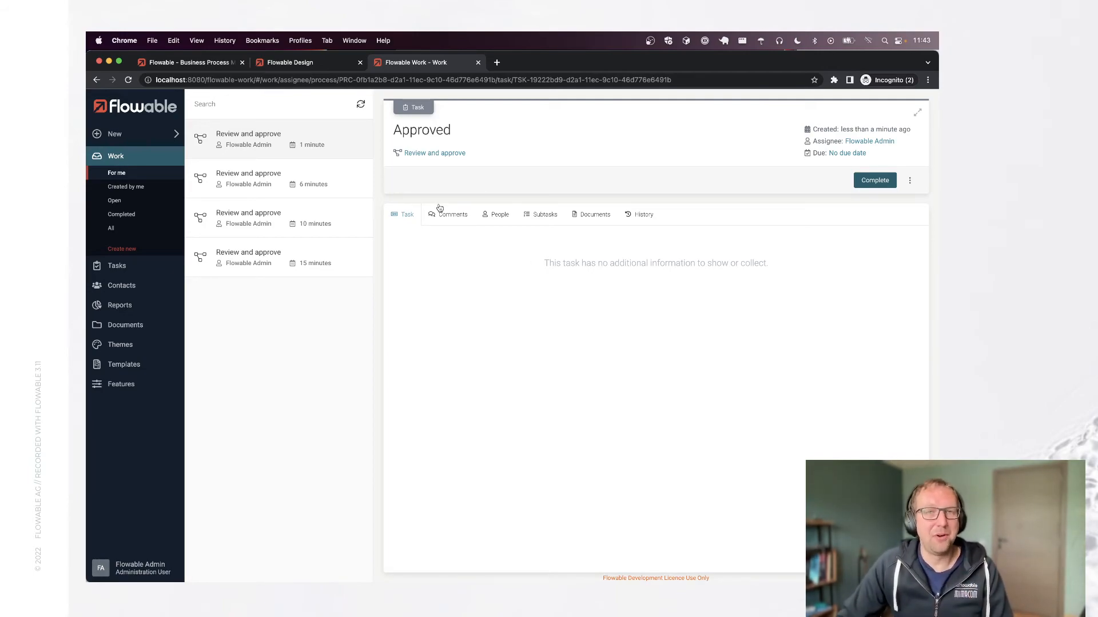
Step: Switch to Flowable Design and create a new form named "approved form" with key approvedForm for the Approved task
click(317, 65)
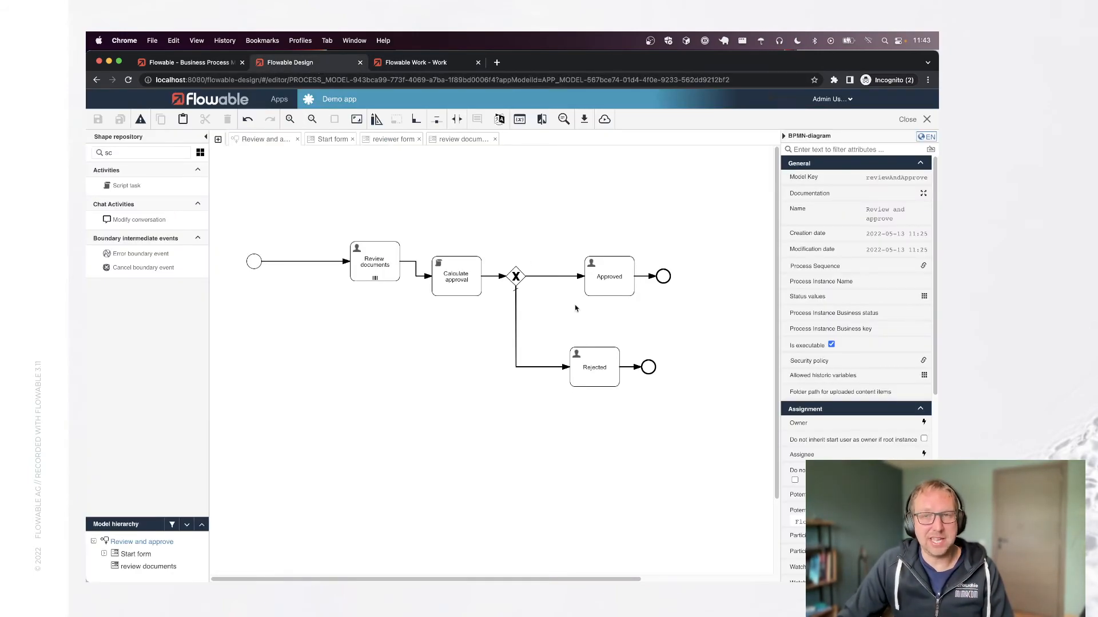
click(610, 284)
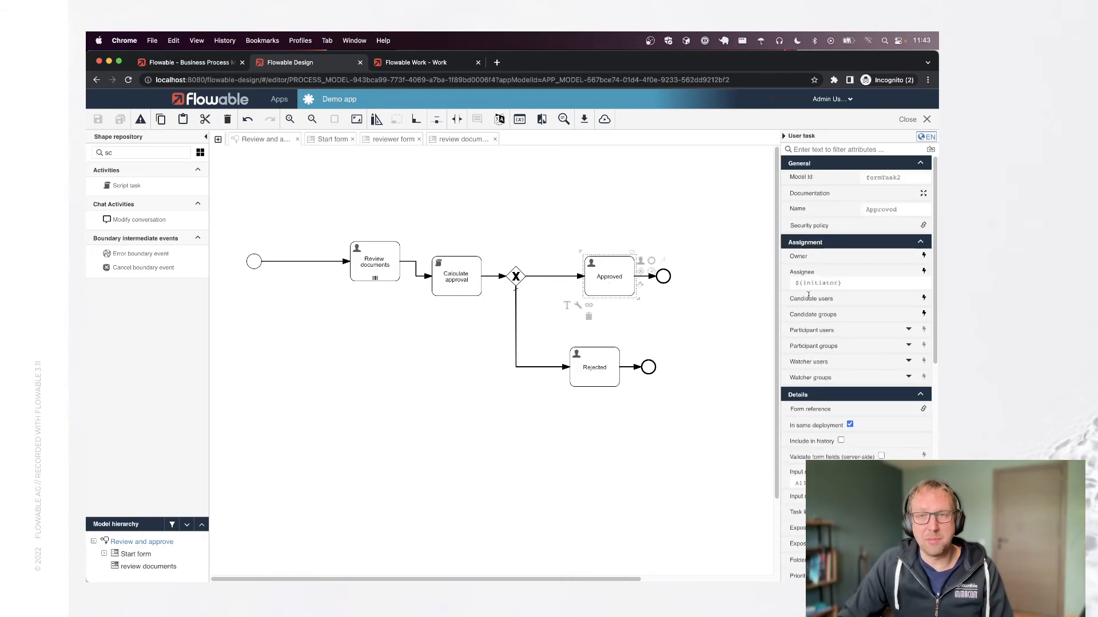
click(839, 411)
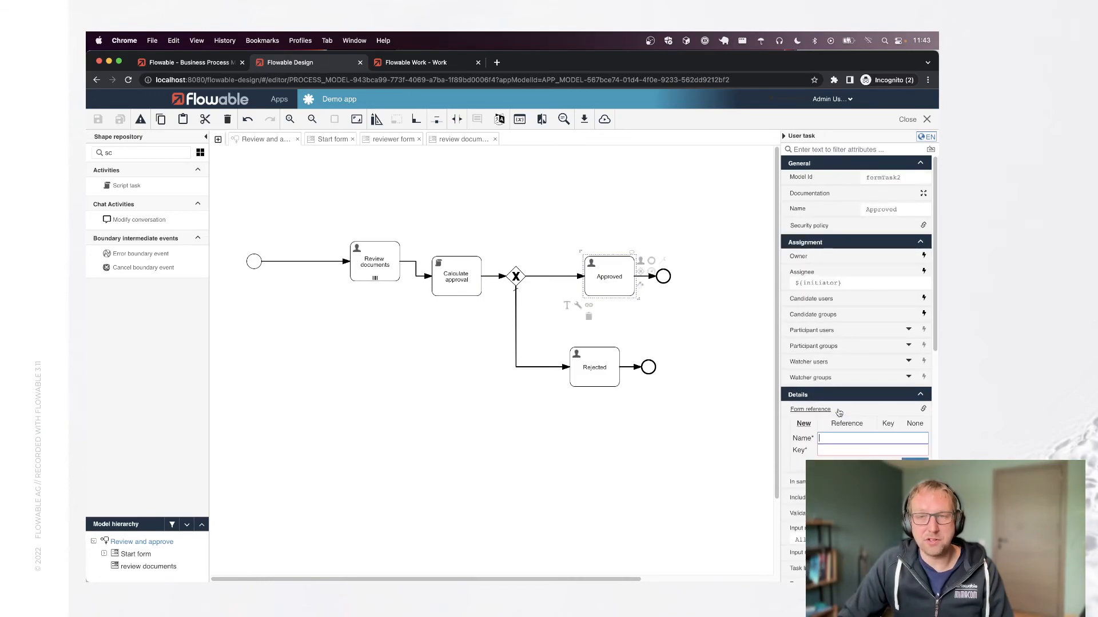
text(approv)
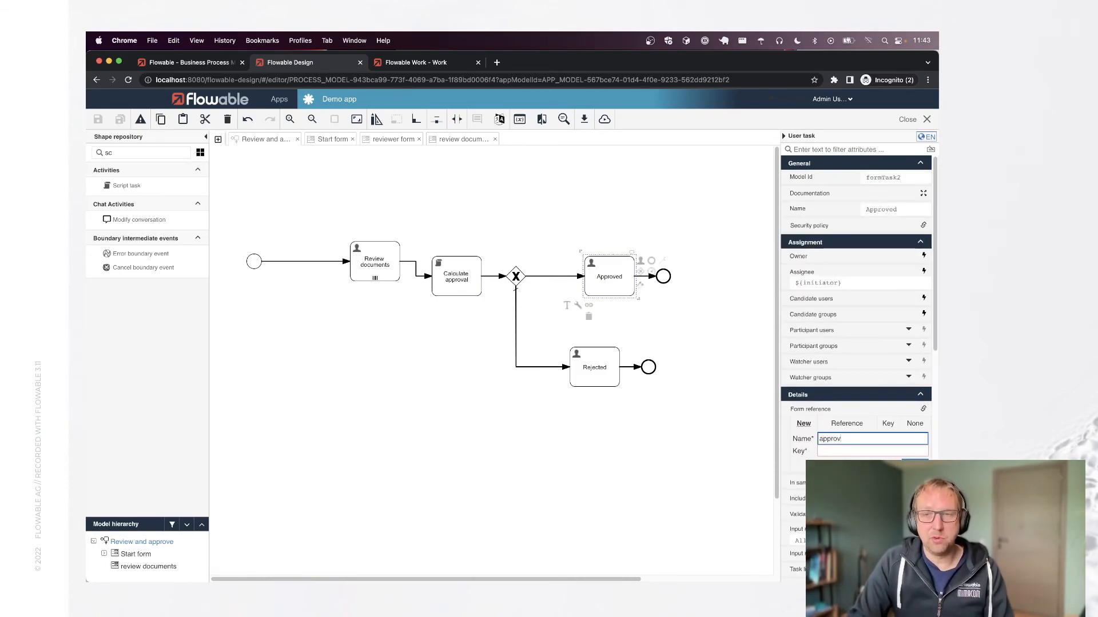
text(ed form)
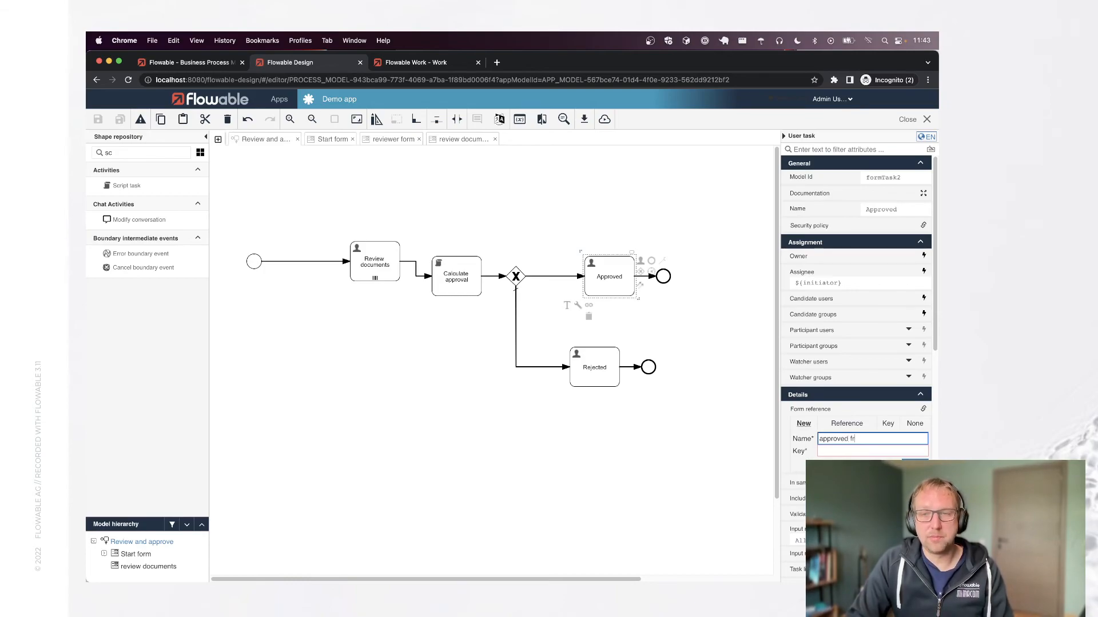
key(Tab)
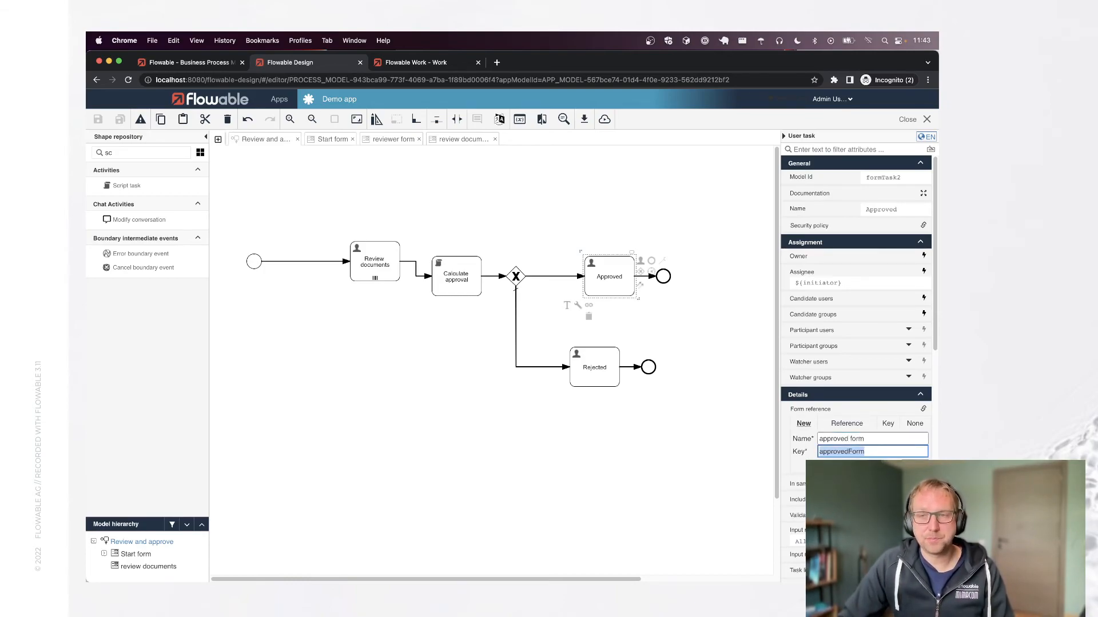
key(Return)
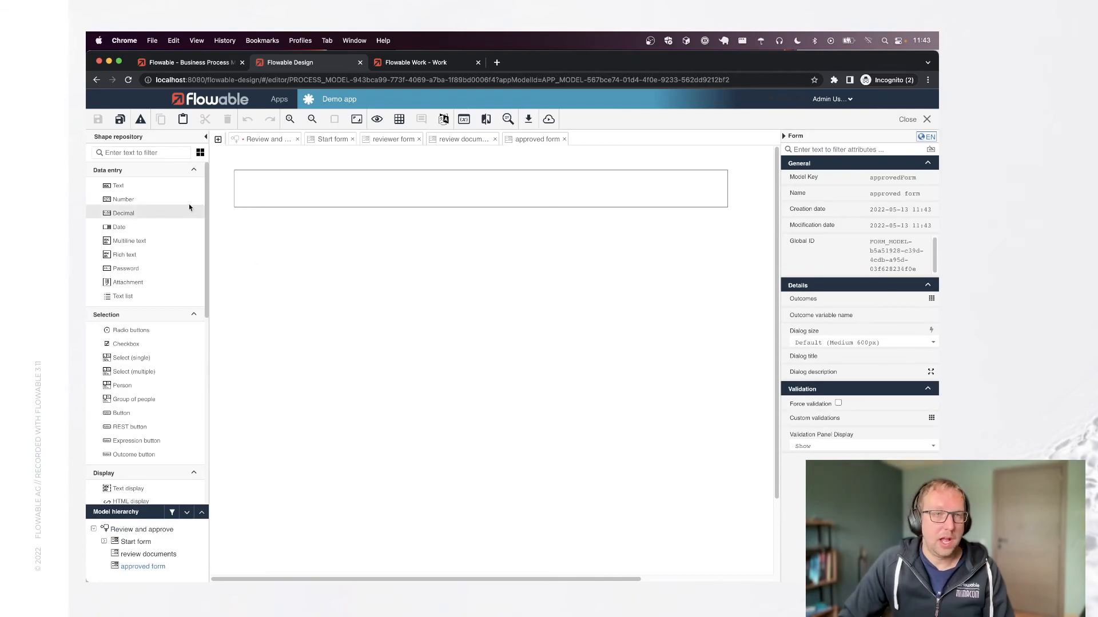
Step: Add a subform labelled "Results" to the approved form and store its data in a single variable
click(143, 153)
text(sb)
text(b)
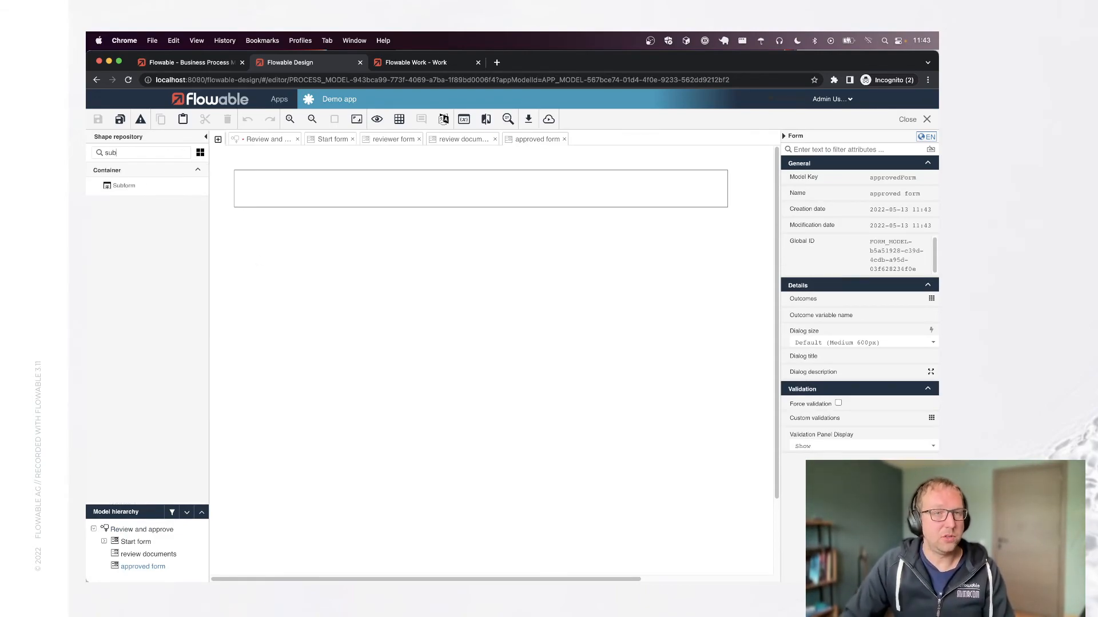
drag(120, 185, 277, 196)
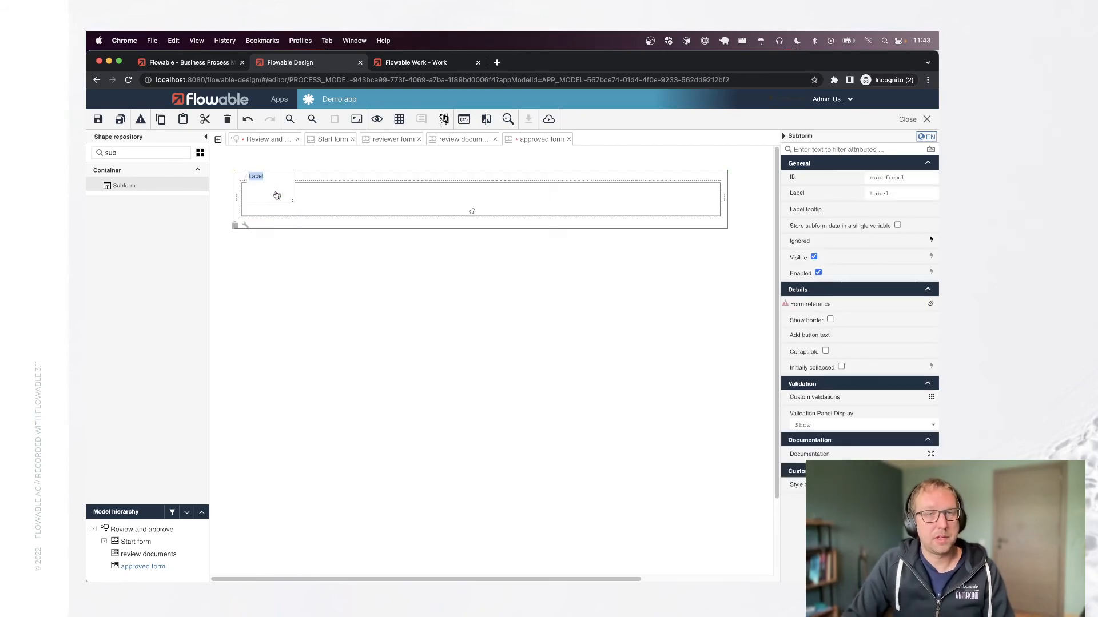
text(Resu)
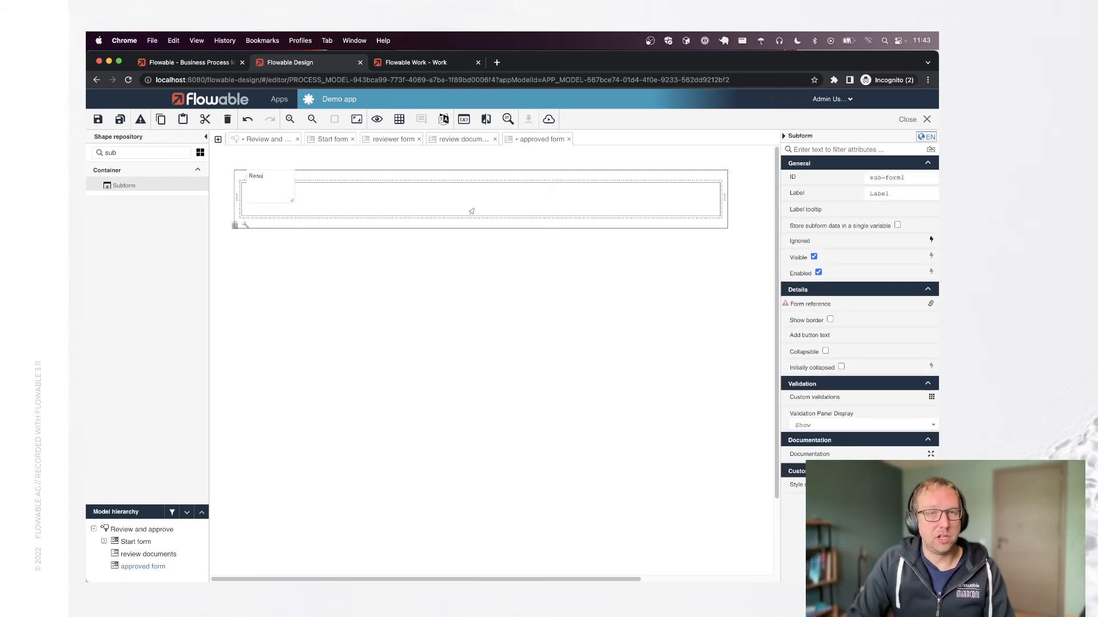
text(lts)
click(897, 225)
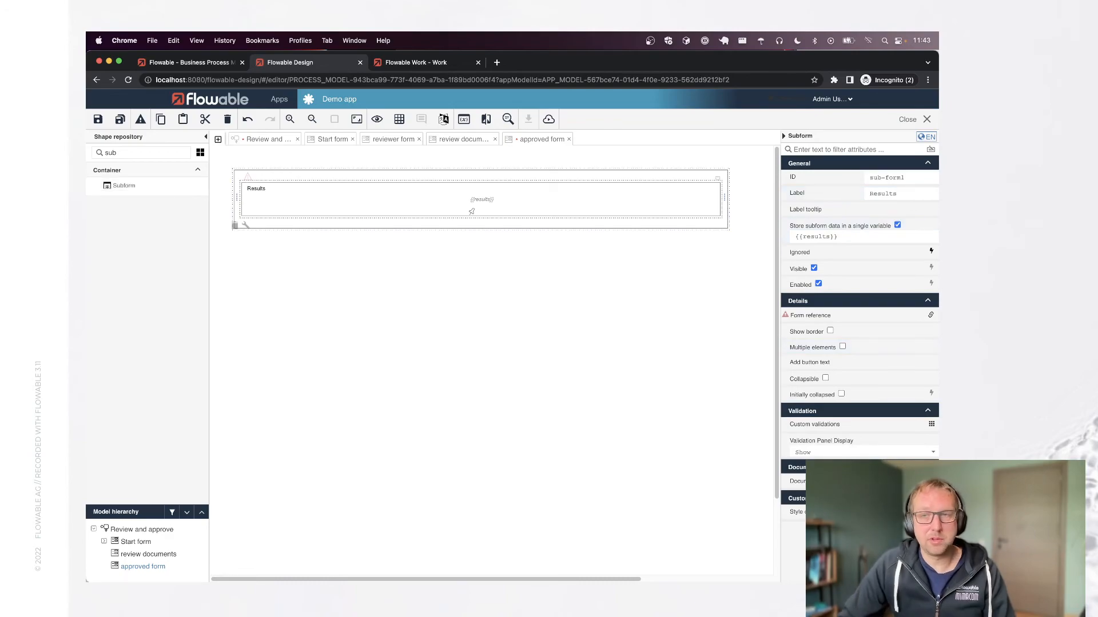
Step: Create a new form named "result form" as the form reference of the Results subform
click(846, 318)
text(result)
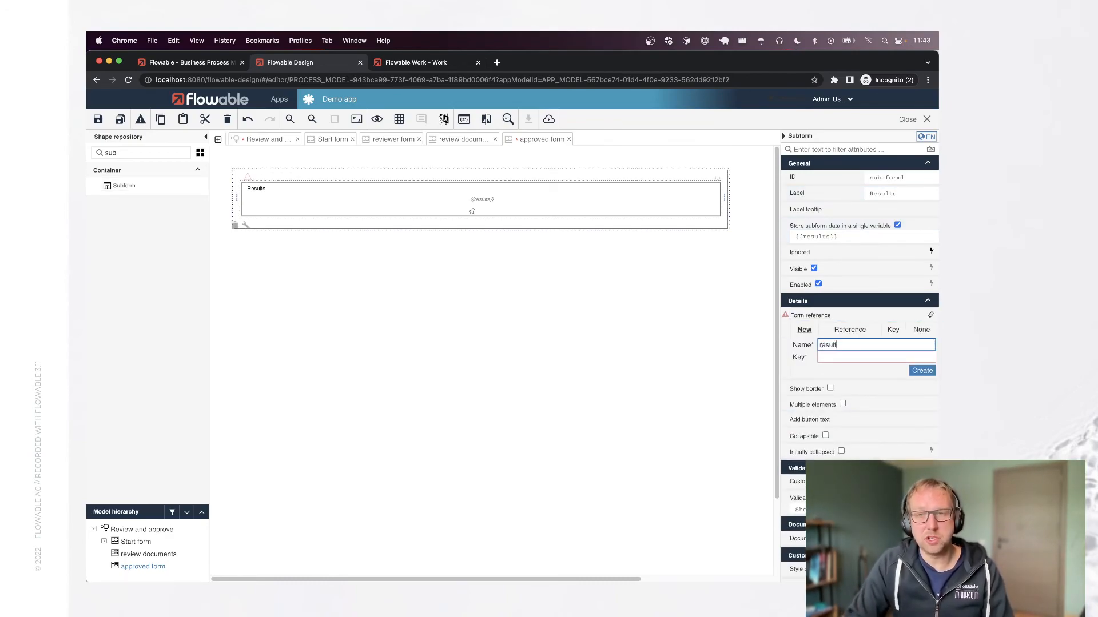
text(For form)
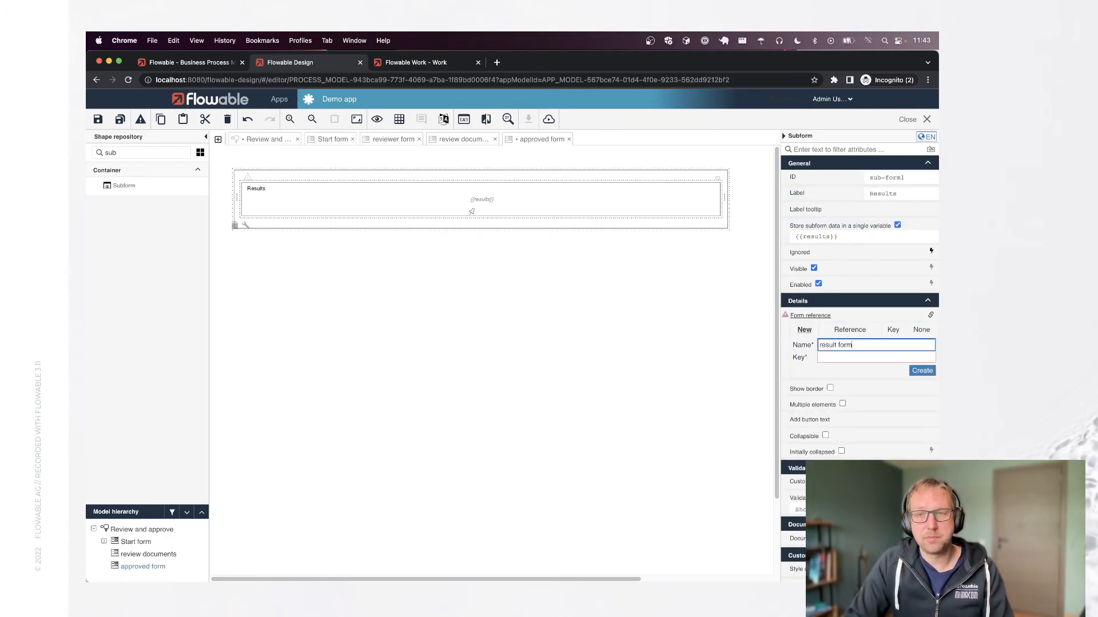
key(Tab)
click(921, 373)
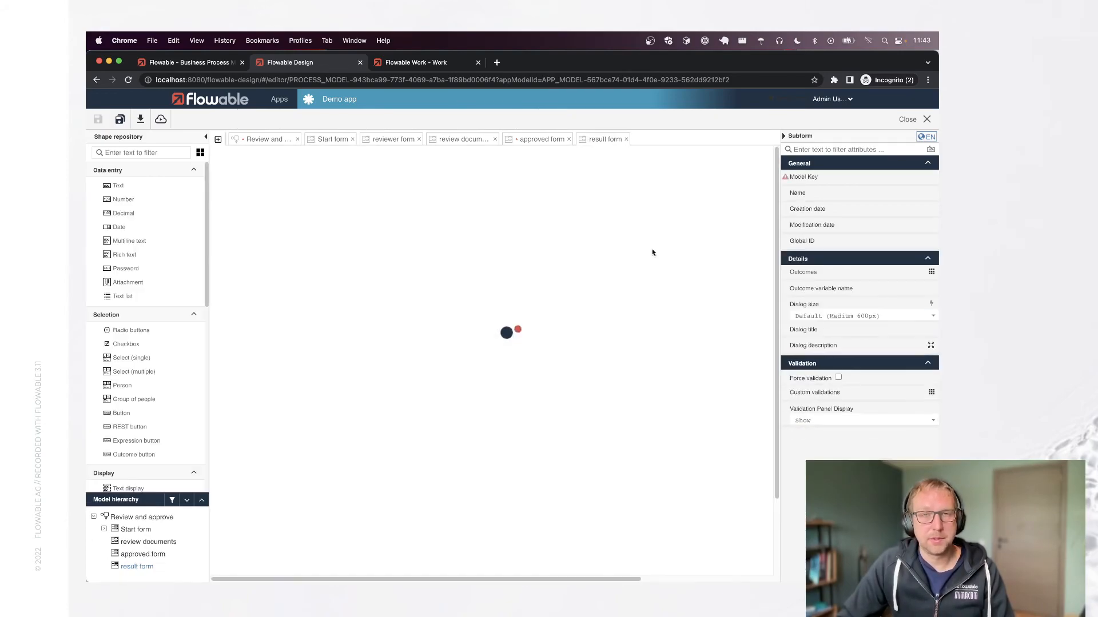
Step: Switch to Flowable Work and inspect the contents of the Approved task's result variable in Flowable Inspect
click(422, 64)
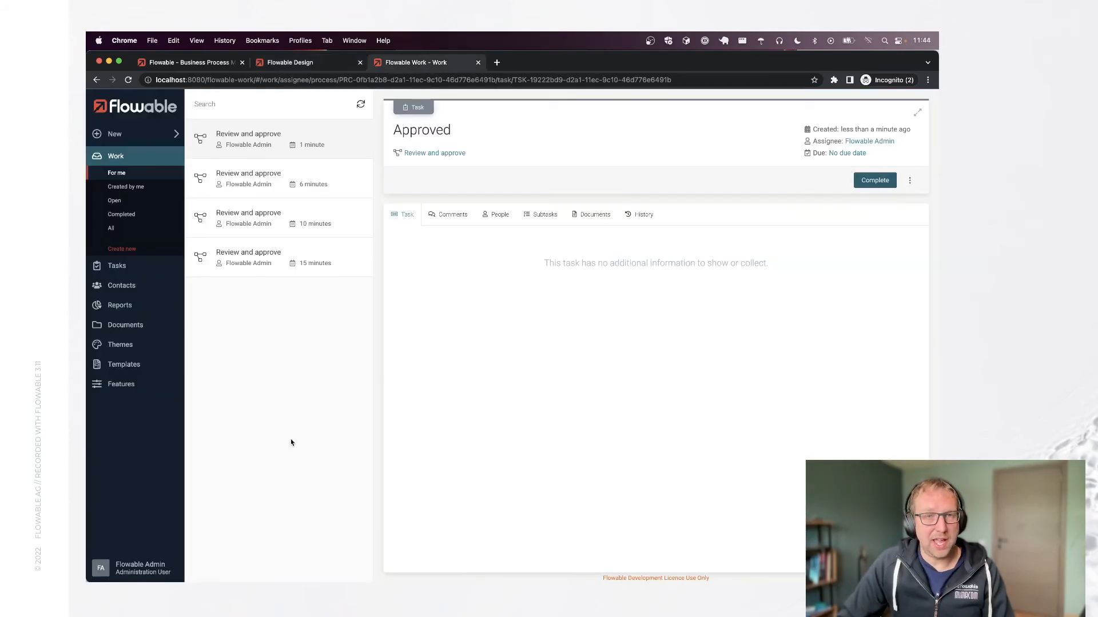
click(164, 568)
click(161, 517)
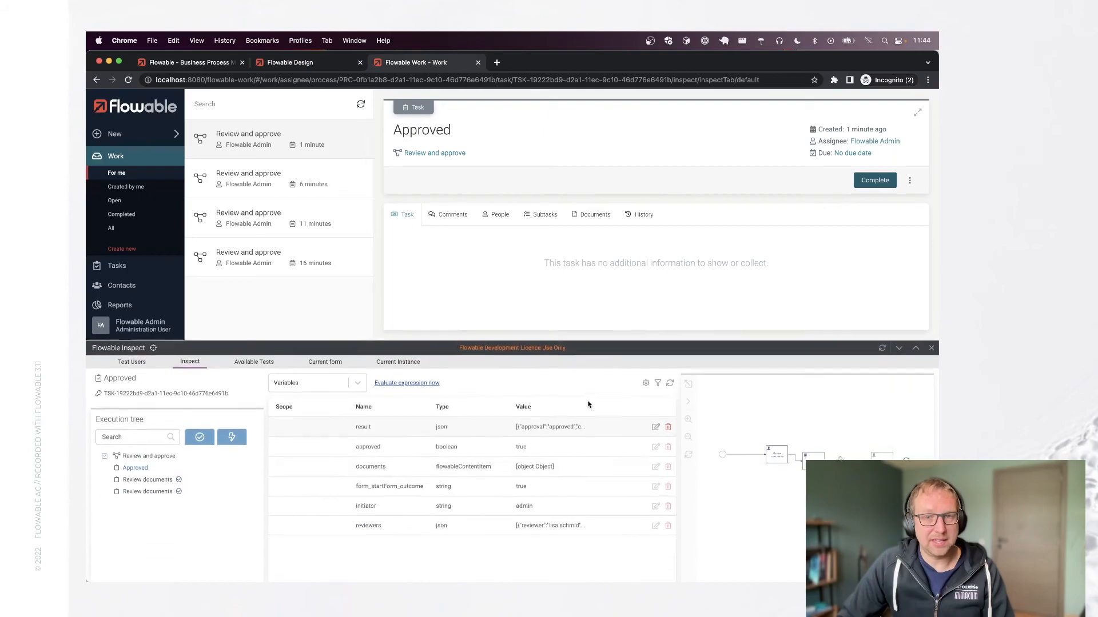
click(655, 423)
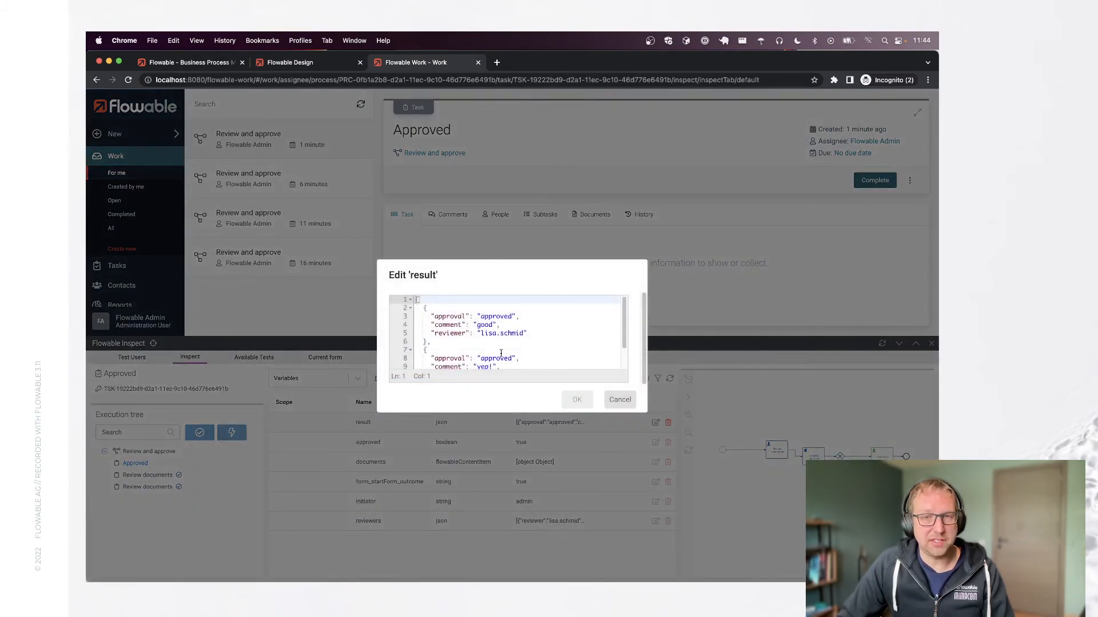
Step: In Flowable Design, set the Results subform's variable to {{result}}, allow multiple elements, and save all models
click(319, 63)
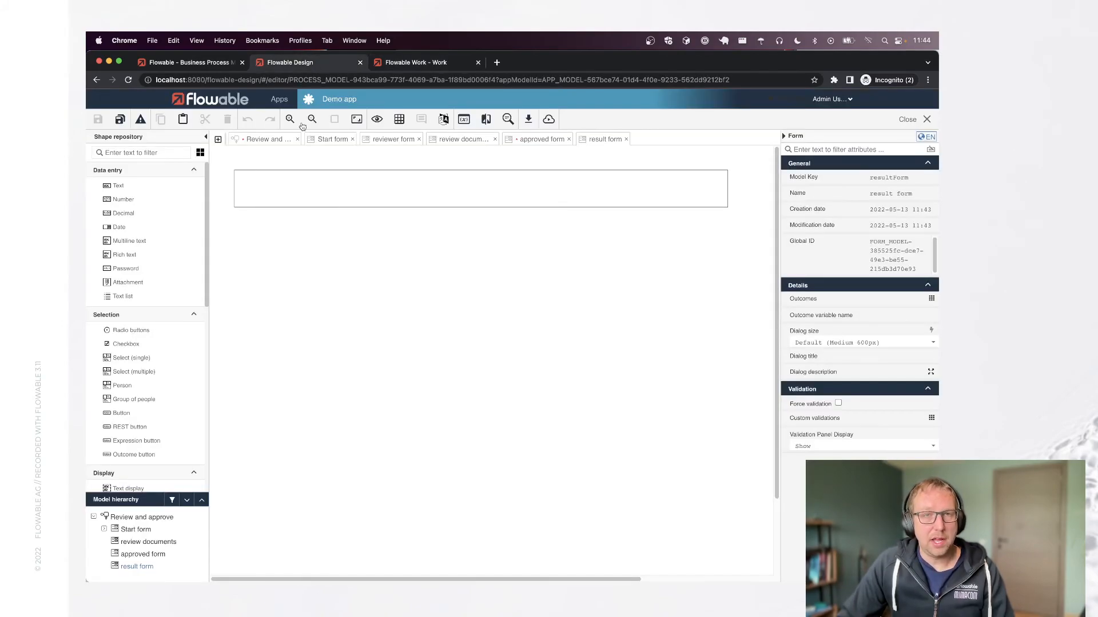
click(540, 142)
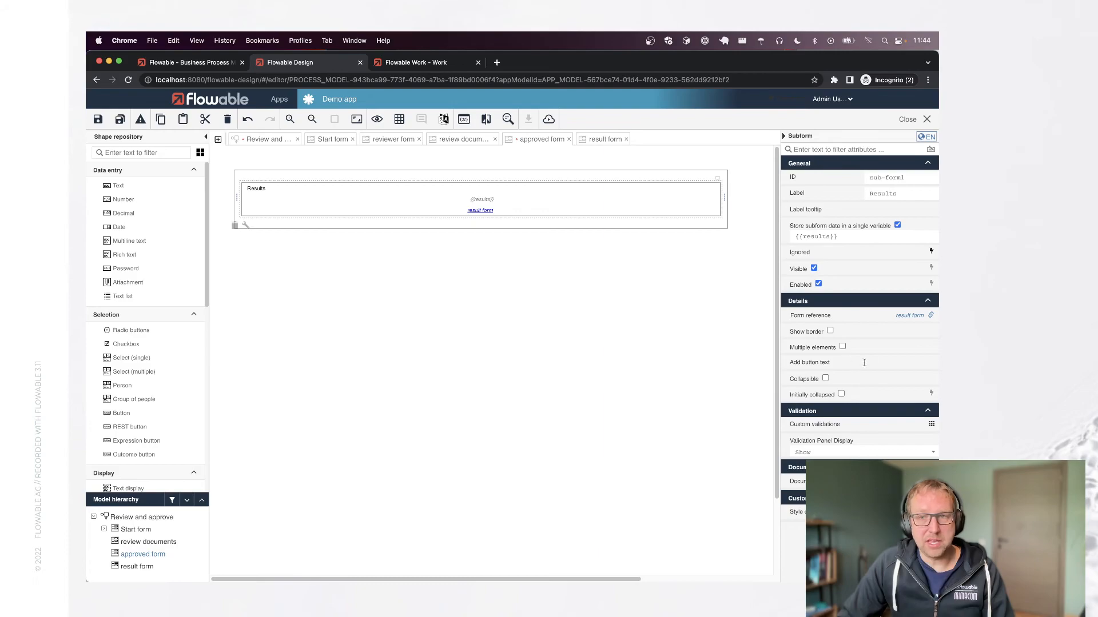
click(830, 238)
key(BackSpace)
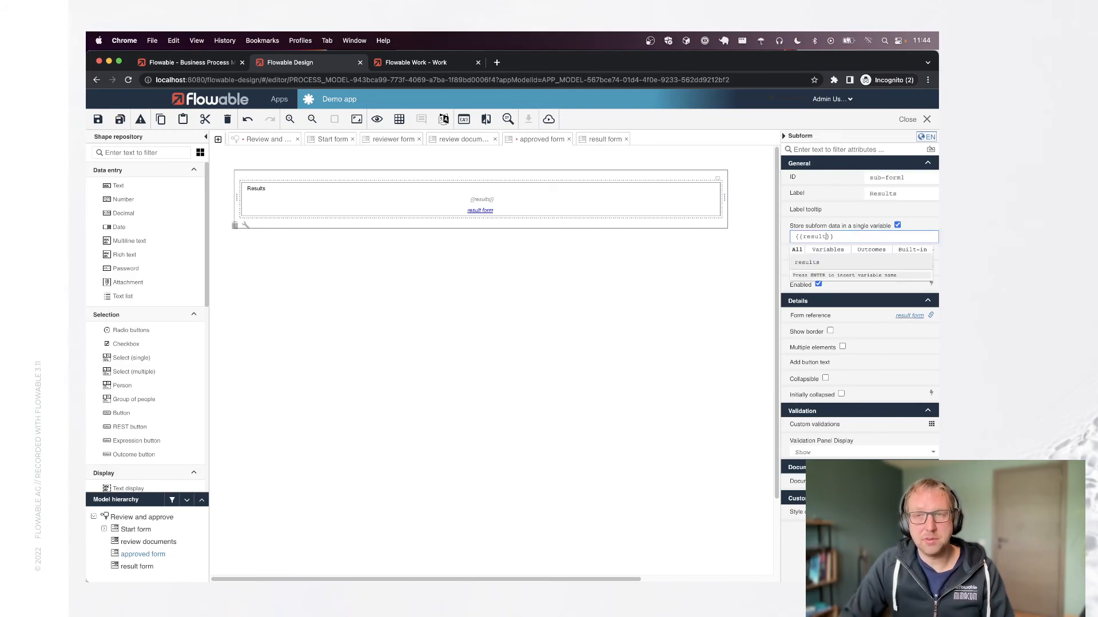
click(842, 348)
click(344, 306)
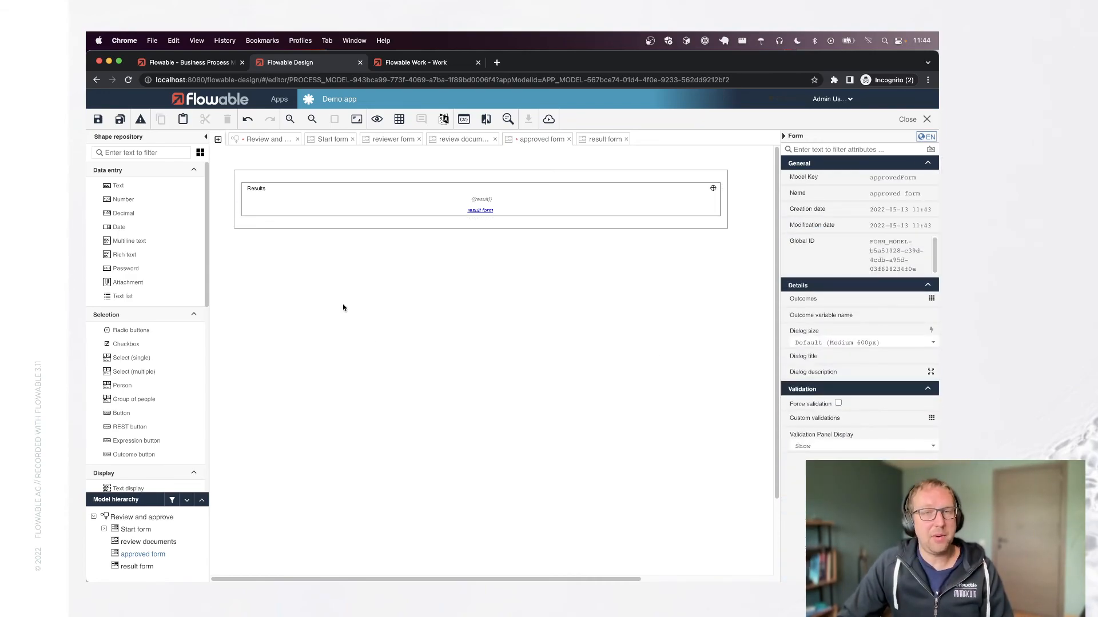
click(128, 122)
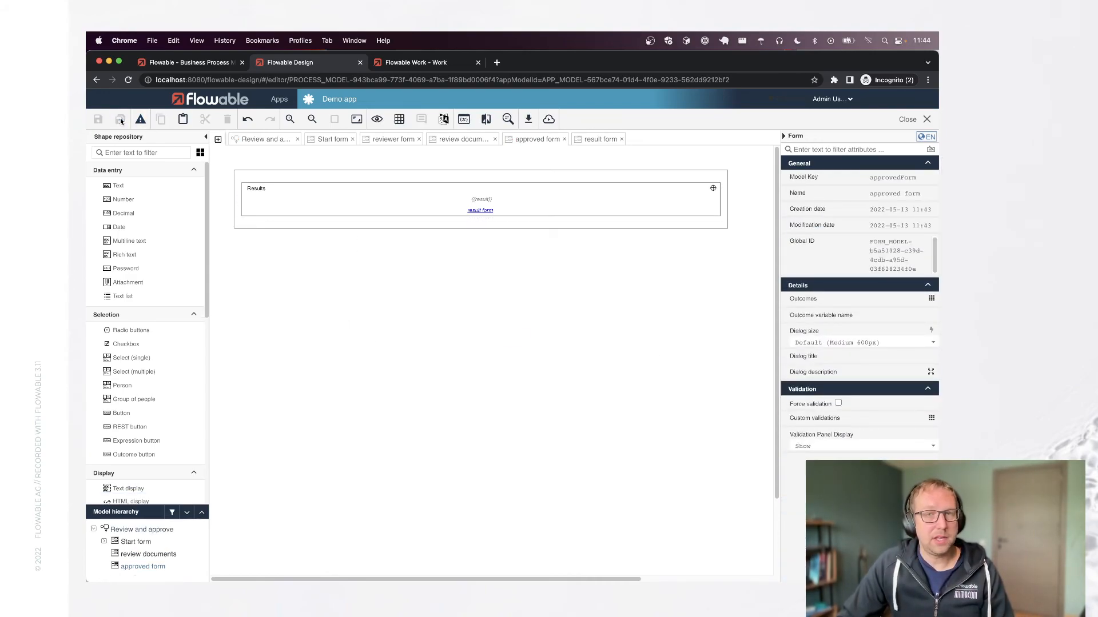
Step: Add a text field labelled "Comment" to the result form, and publish the app
click(599, 140)
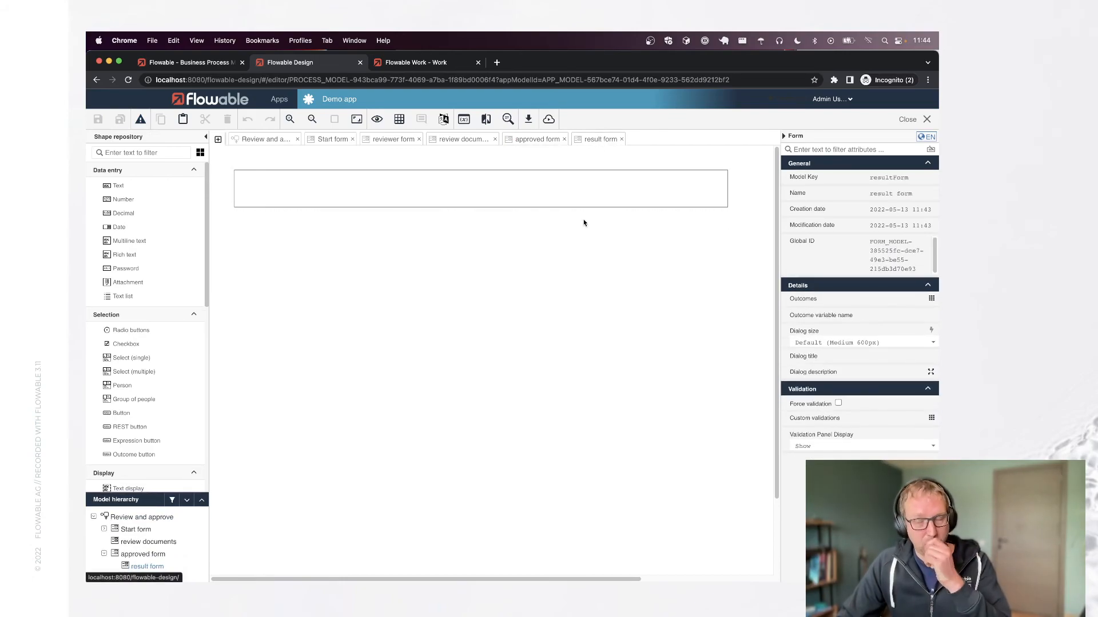
drag(148, 185, 287, 189)
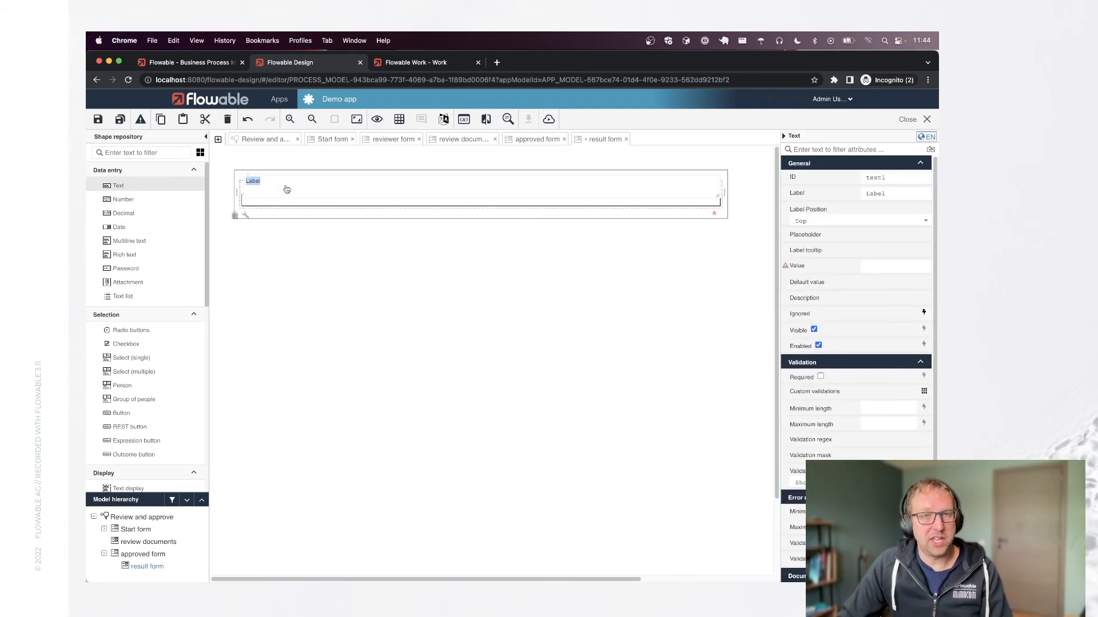
key(BackSpace)
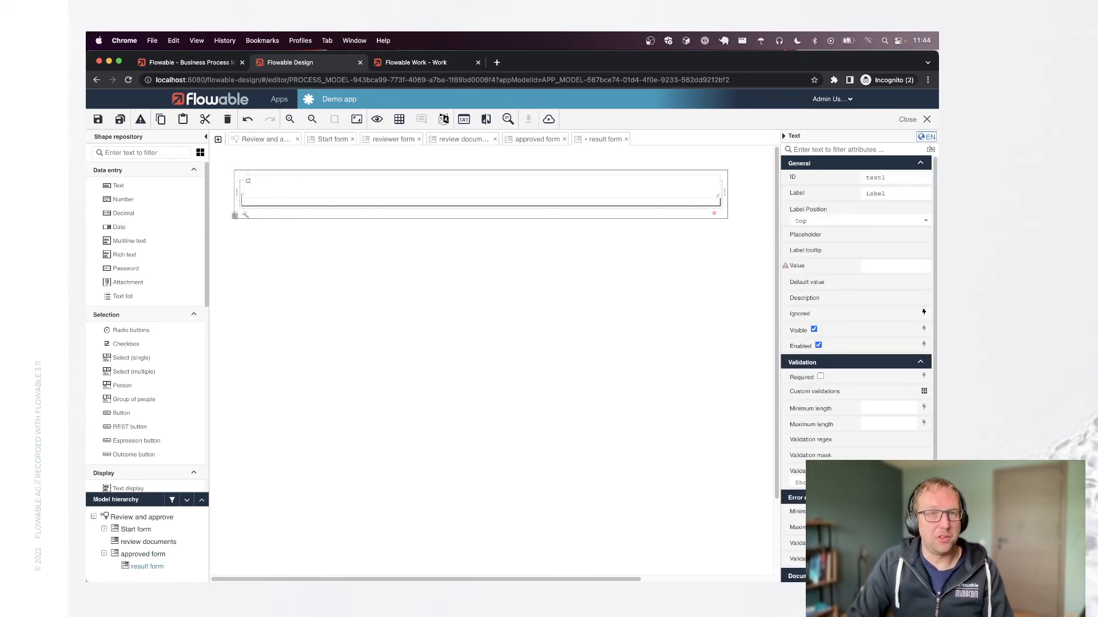
text(Comment)
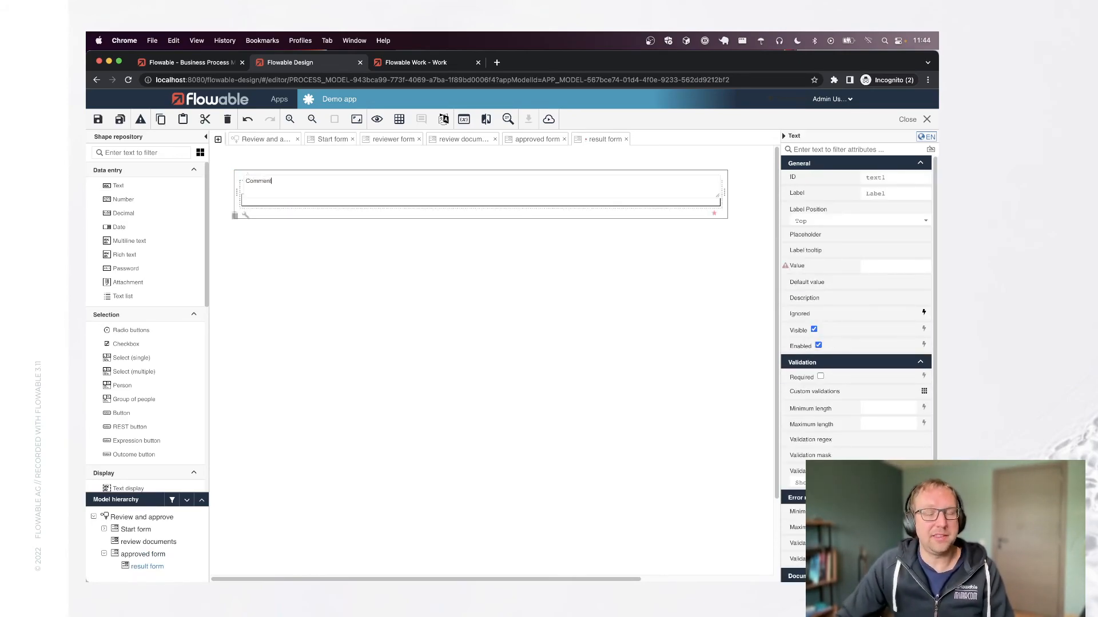
click(400, 338)
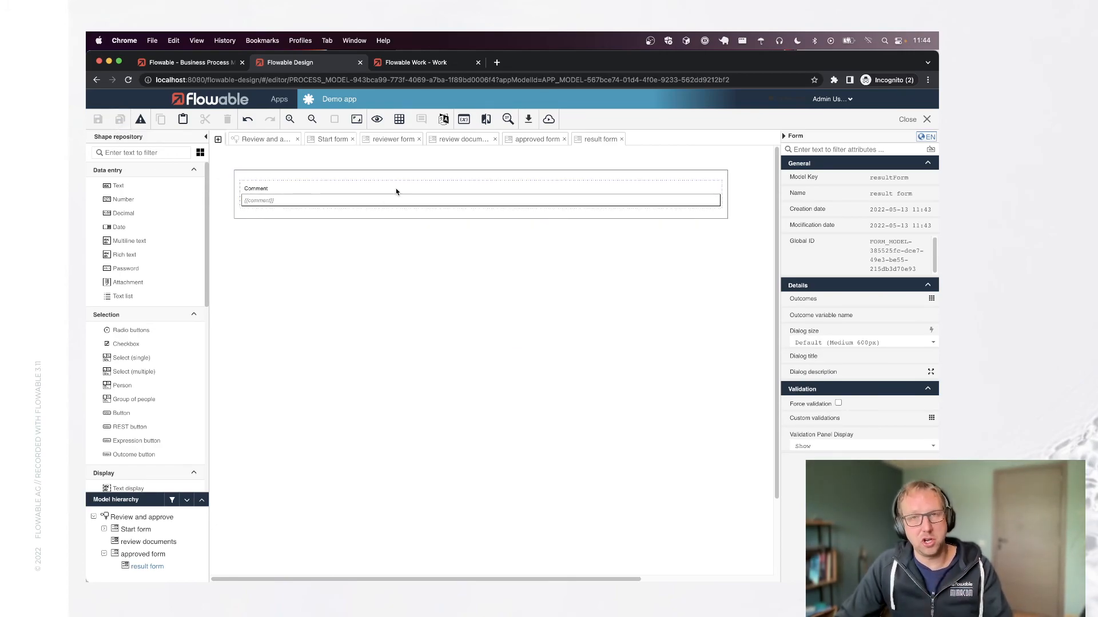
click(548, 119)
click(632, 194)
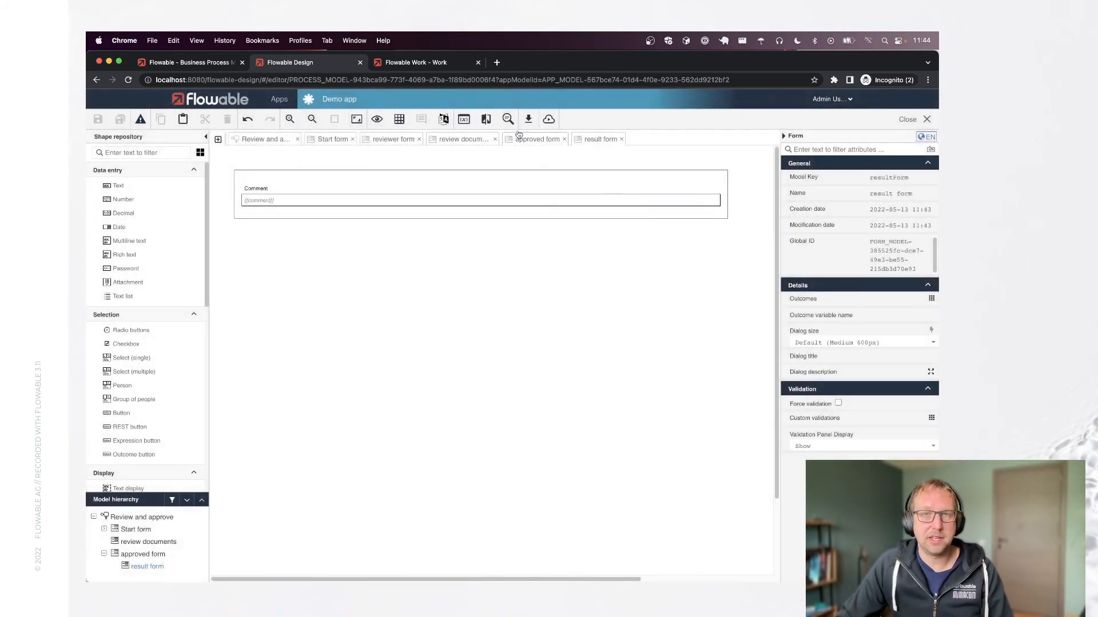
Step: Switch to Flowable Work, dismiss the variable editor, and start a new Review and approve process with Document to review.pdf attached
click(417, 64)
click(608, 403)
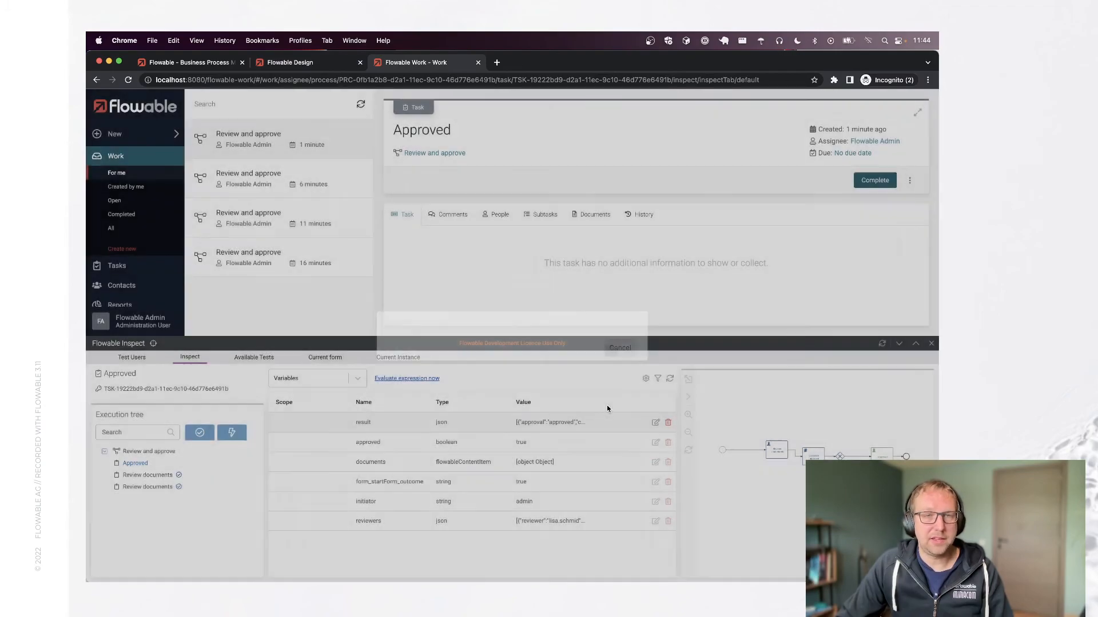
click(122, 249)
click(423, 263)
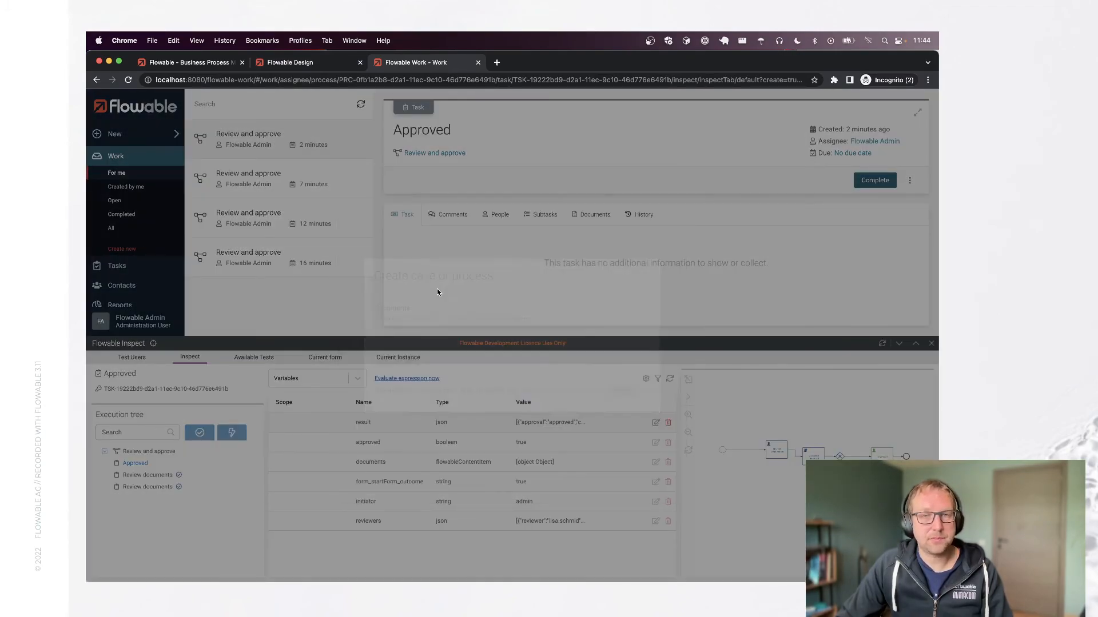
click(407, 304)
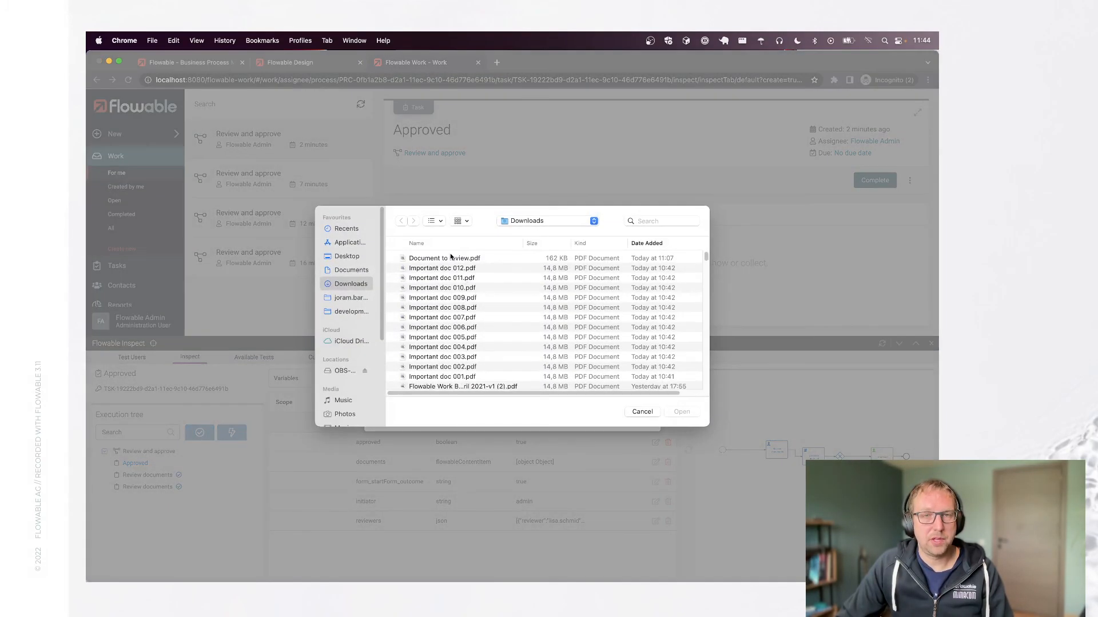
double_click(454, 260)
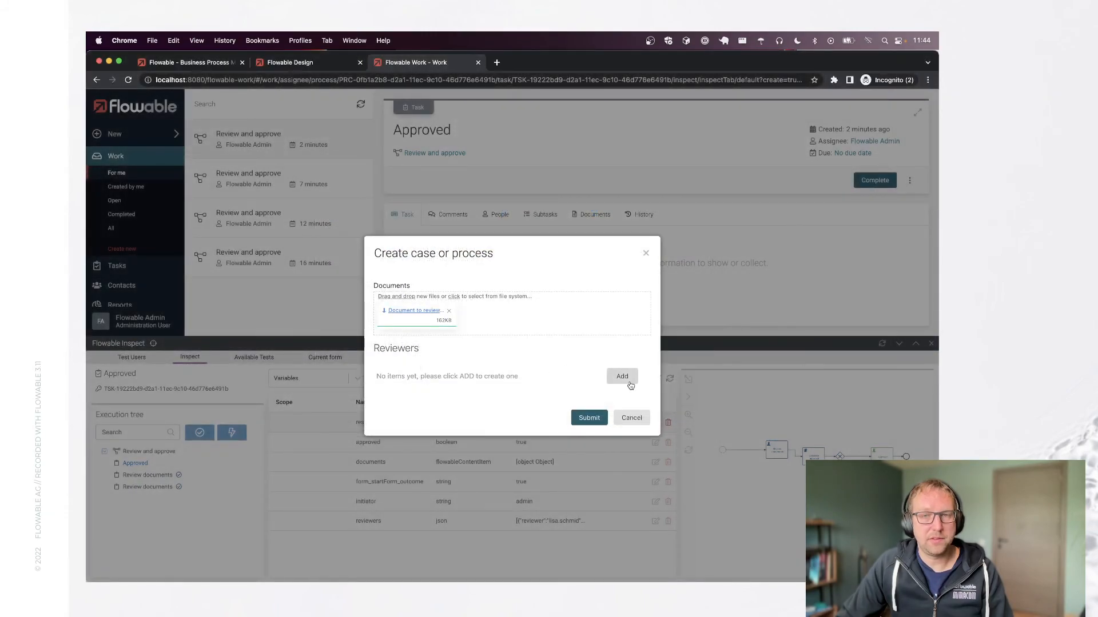
Step: Add two reviewers to the new Review and approve process and submit the start form
click(622, 374)
click(519, 369)
text(a)
click(462, 311)
click(622, 395)
click(559, 385)
text(f)
click(473, 363)
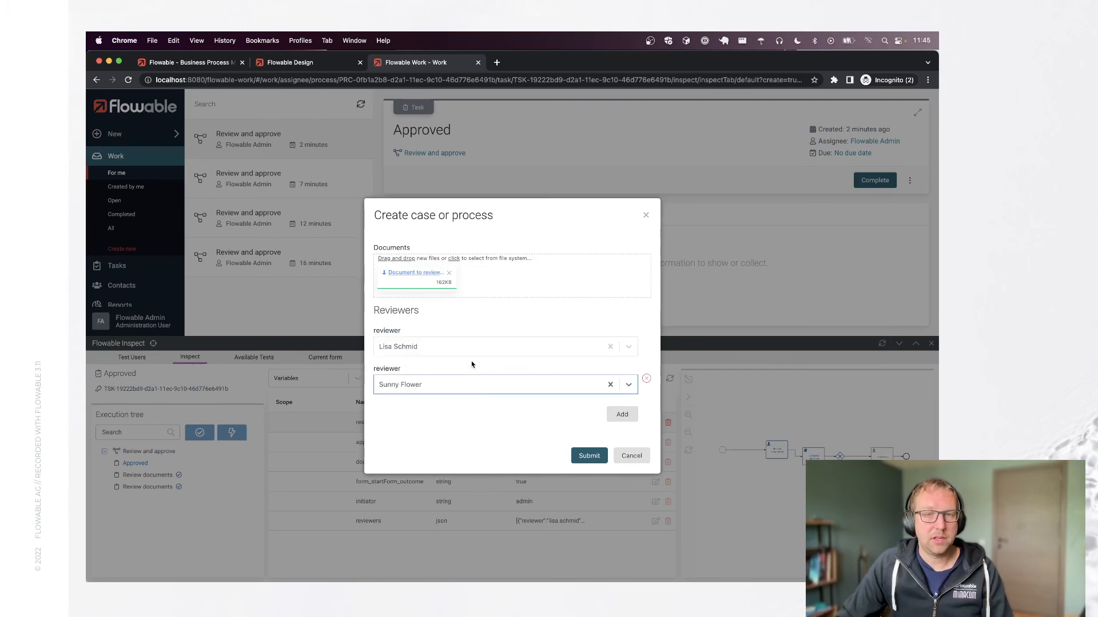
click(588, 456)
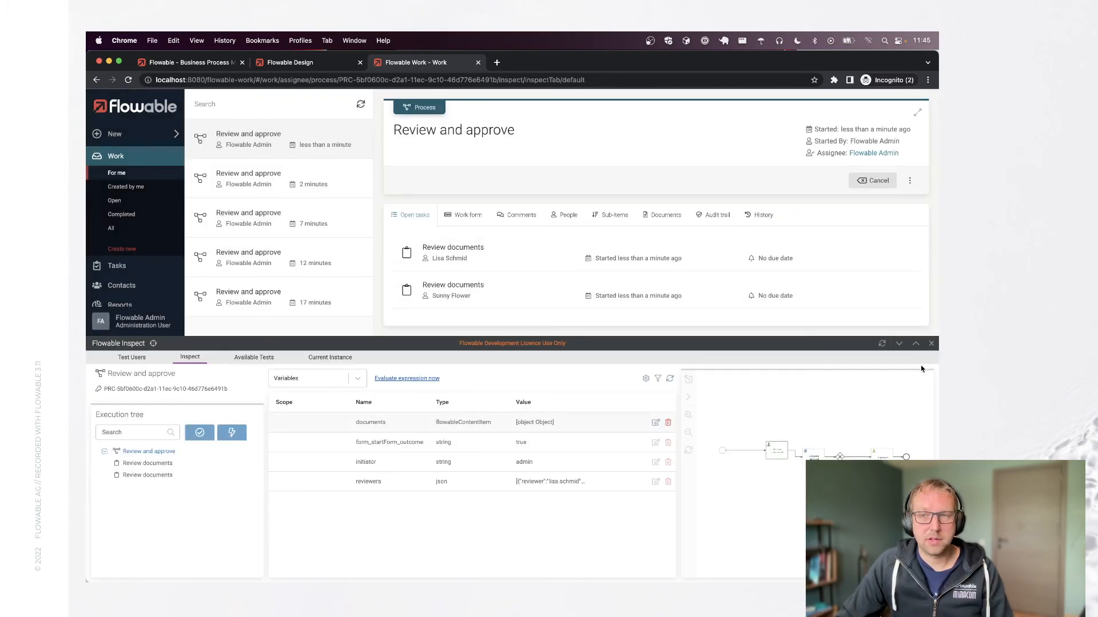
Step: Close the inspector and complete the first reviewer's Review documents task with approval Approved and the comment "abc"
click(932, 345)
click(507, 255)
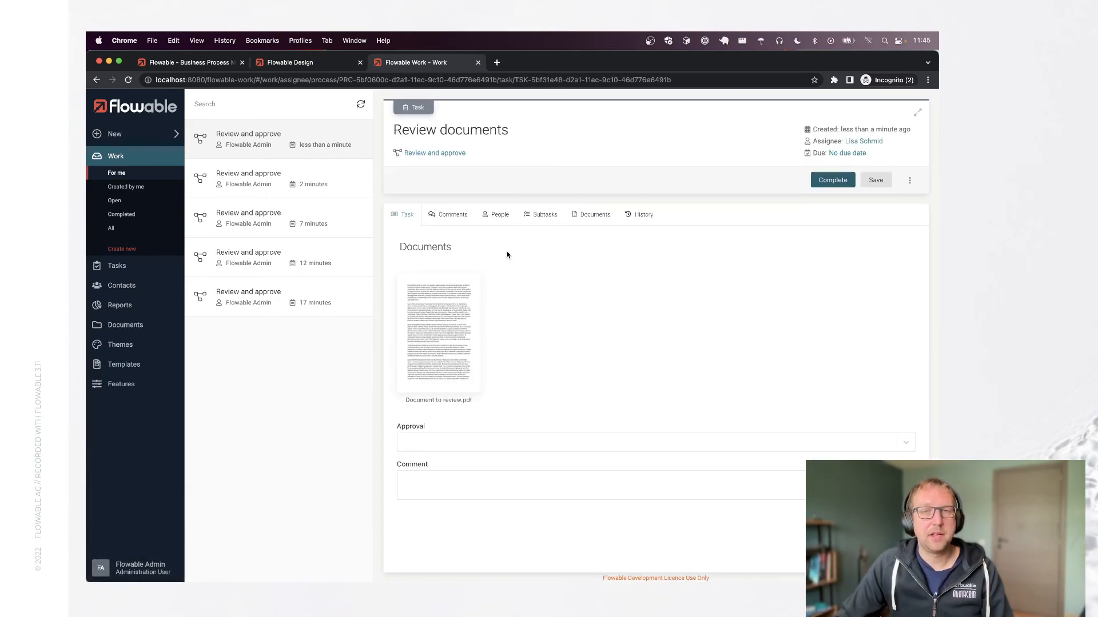
click(474, 442)
click(473, 403)
click(550, 480)
text(abc)
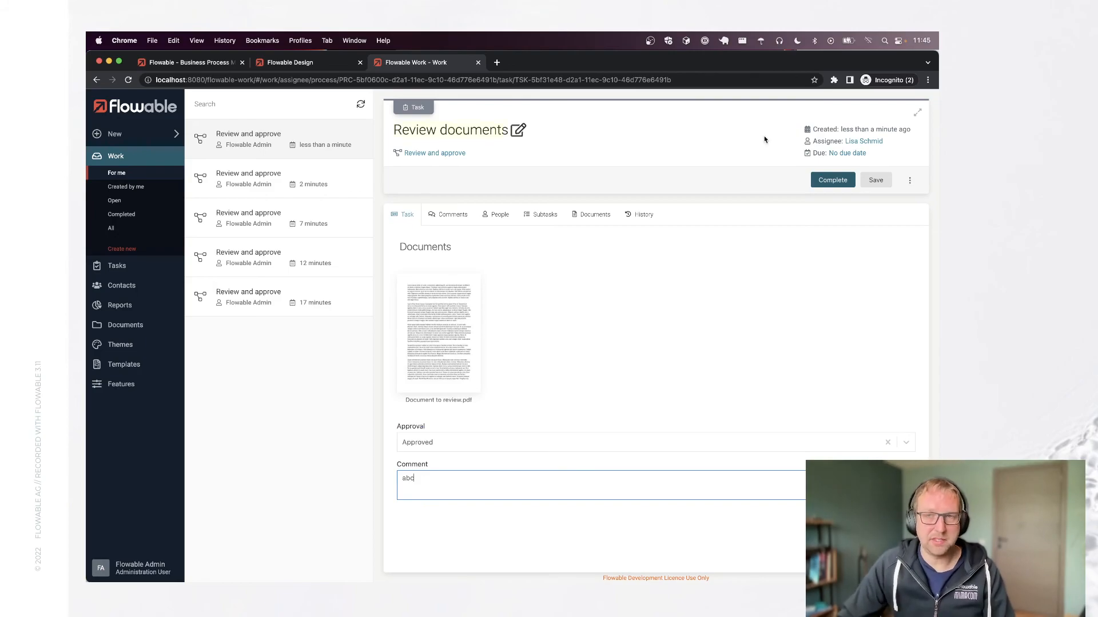
click(832, 180)
Step: Complete the second reviewer's Review documents task with approval Approved and the comment "def"
click(485, 250)
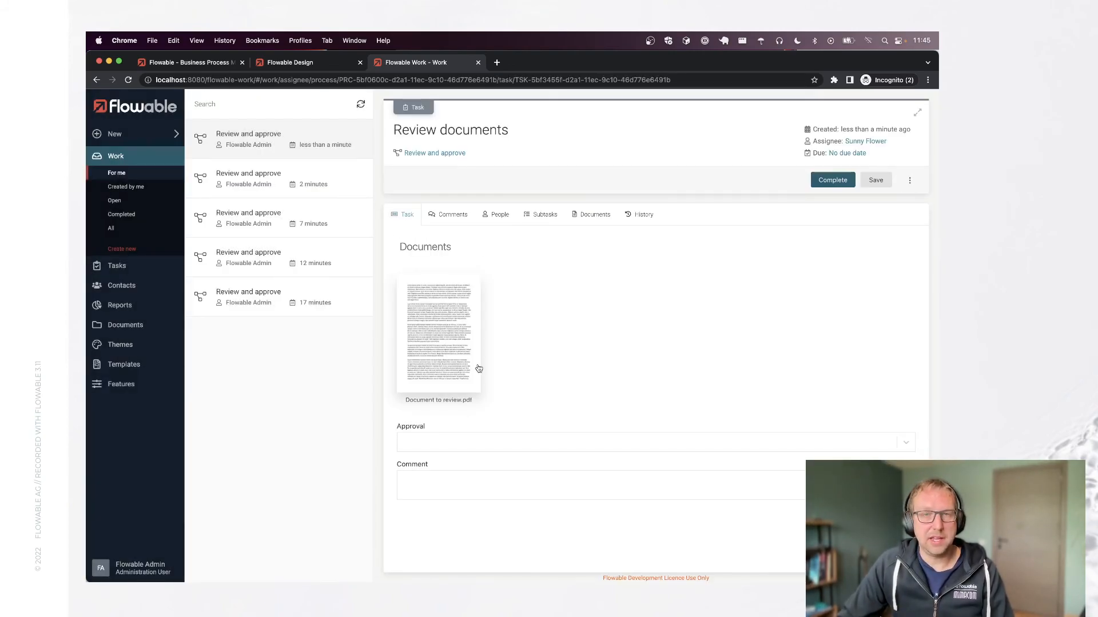
click(464, 441)
click(452, 404)
click(514, 483)
text(def)
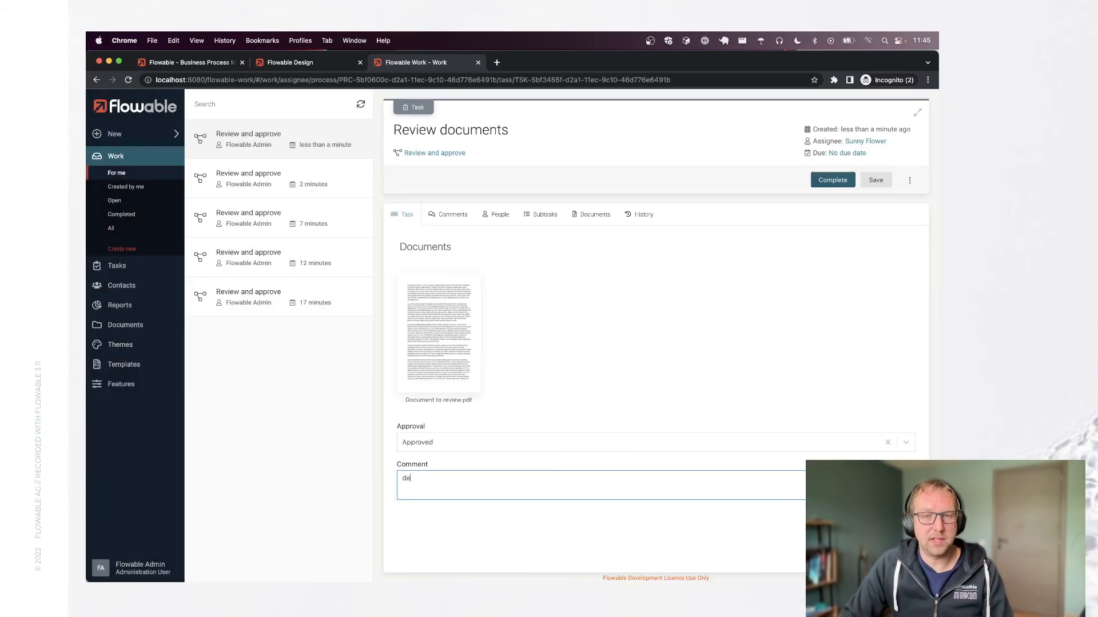
click(823, 181)
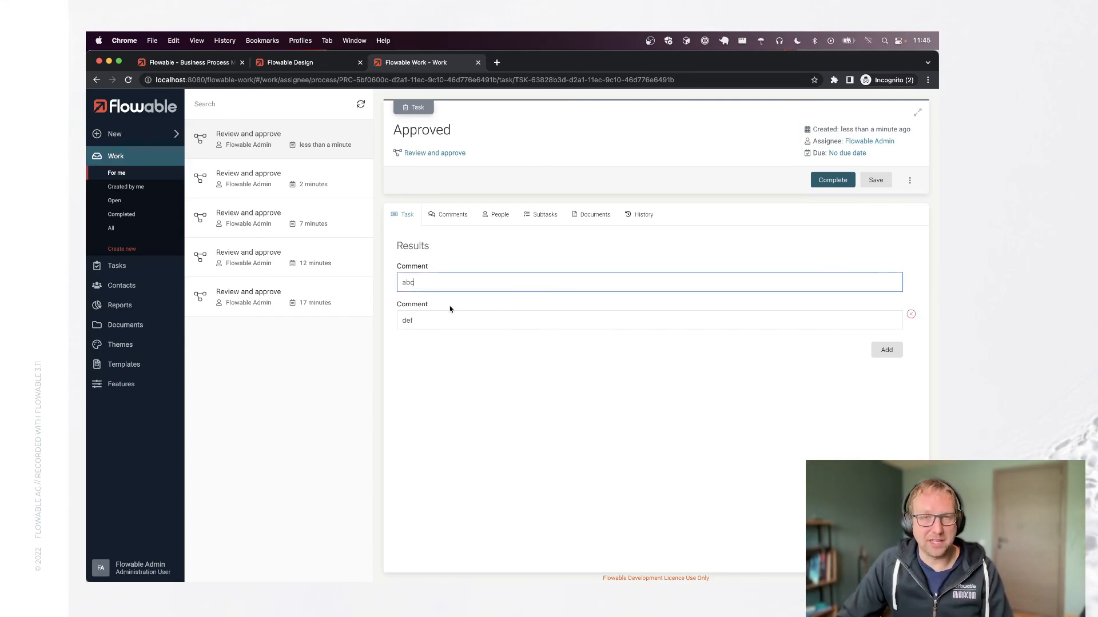
Step: In Flowable Design, disable the result form's Comment field and save it, returning to the Review and approve process model
click(293, 64)
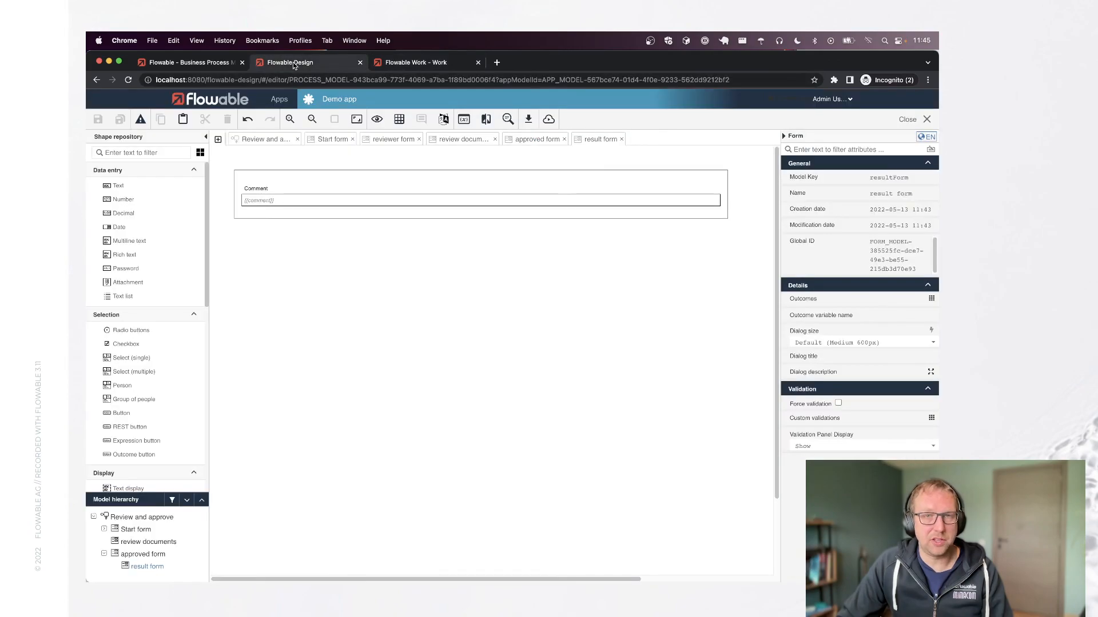
click(380, 202)
click(818, 345)
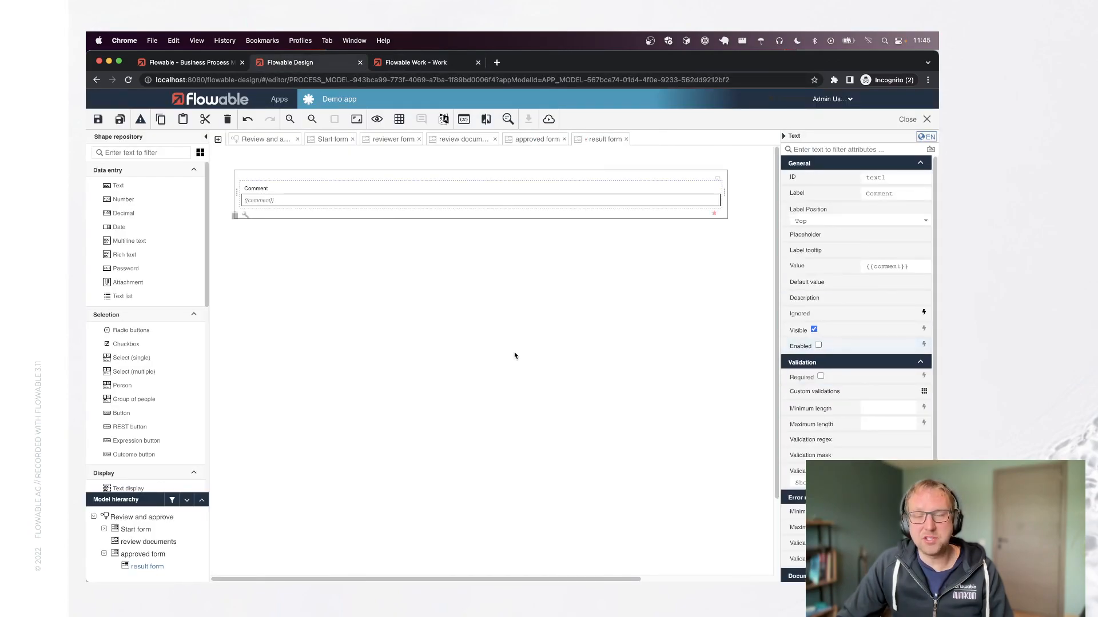
click(514, 355)
click(122, 121)
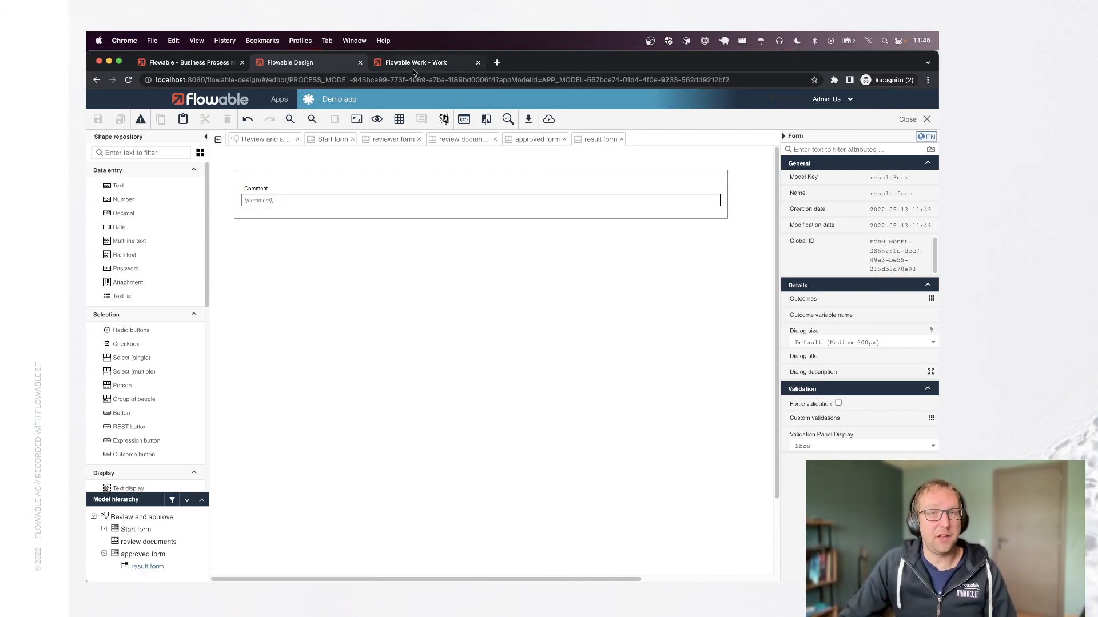
click(266, 141)
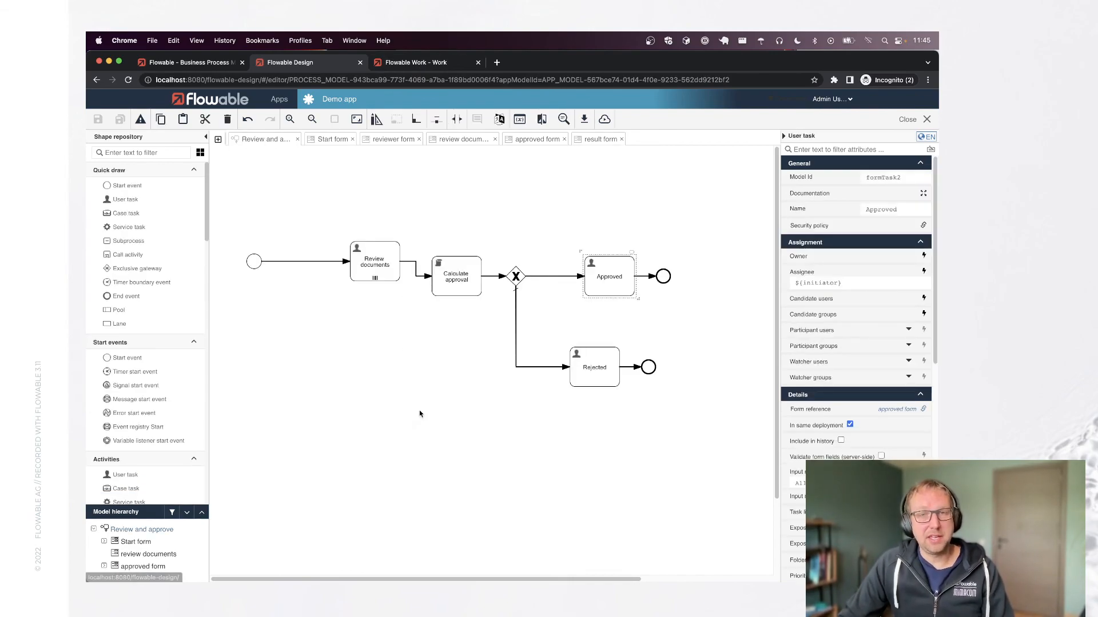